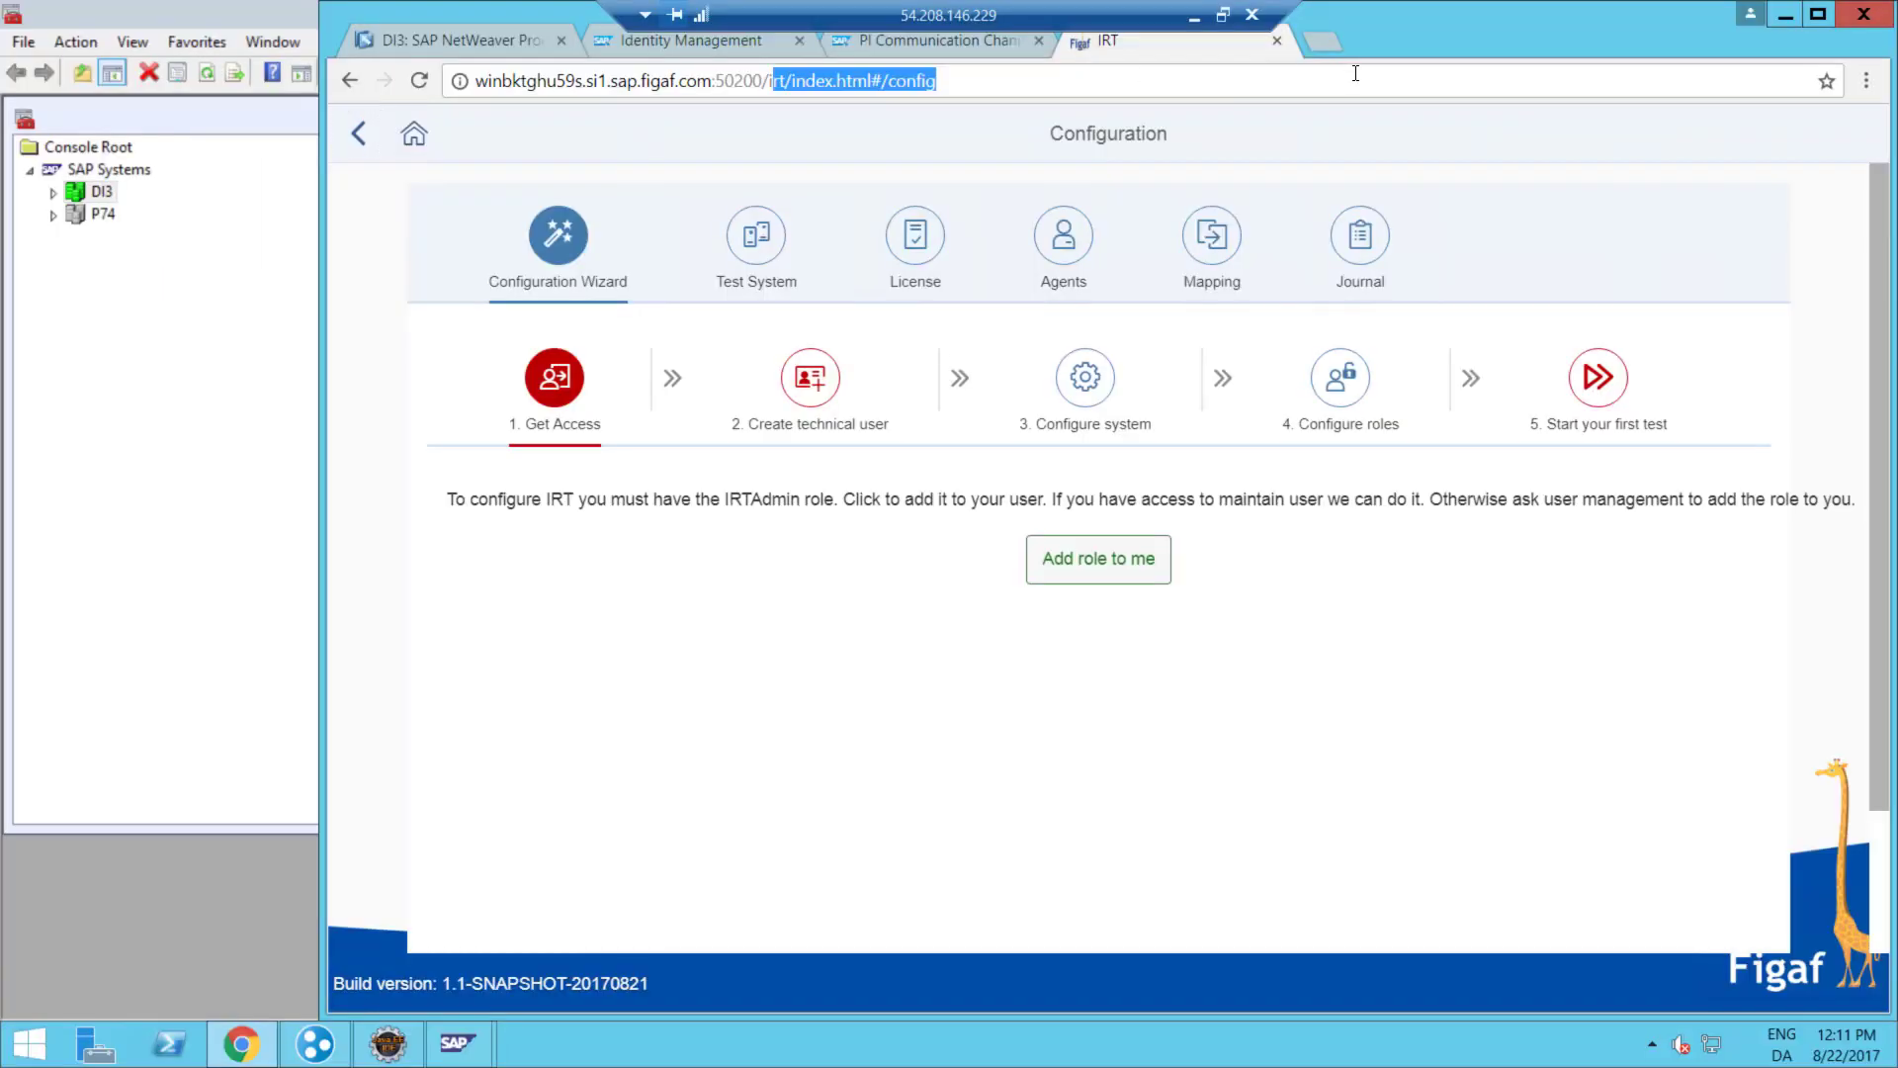
text(irt)
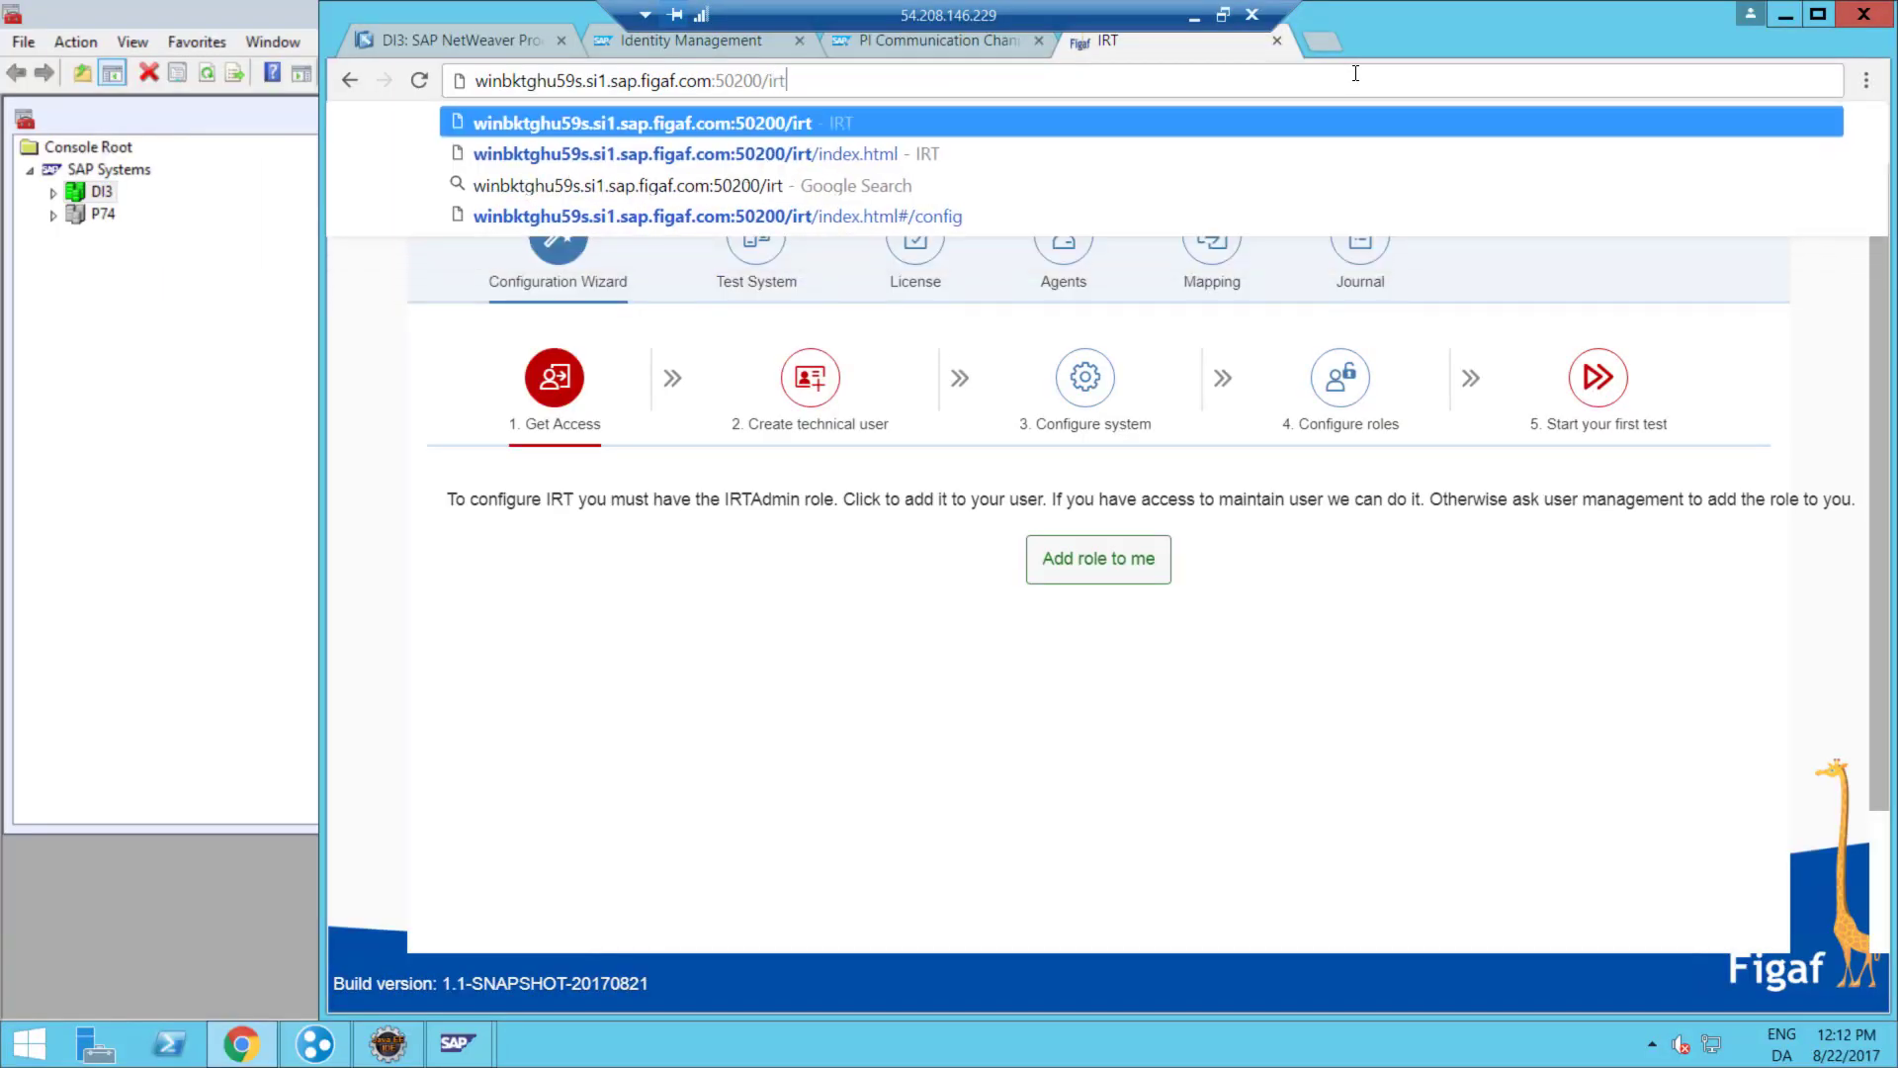
key(Return)
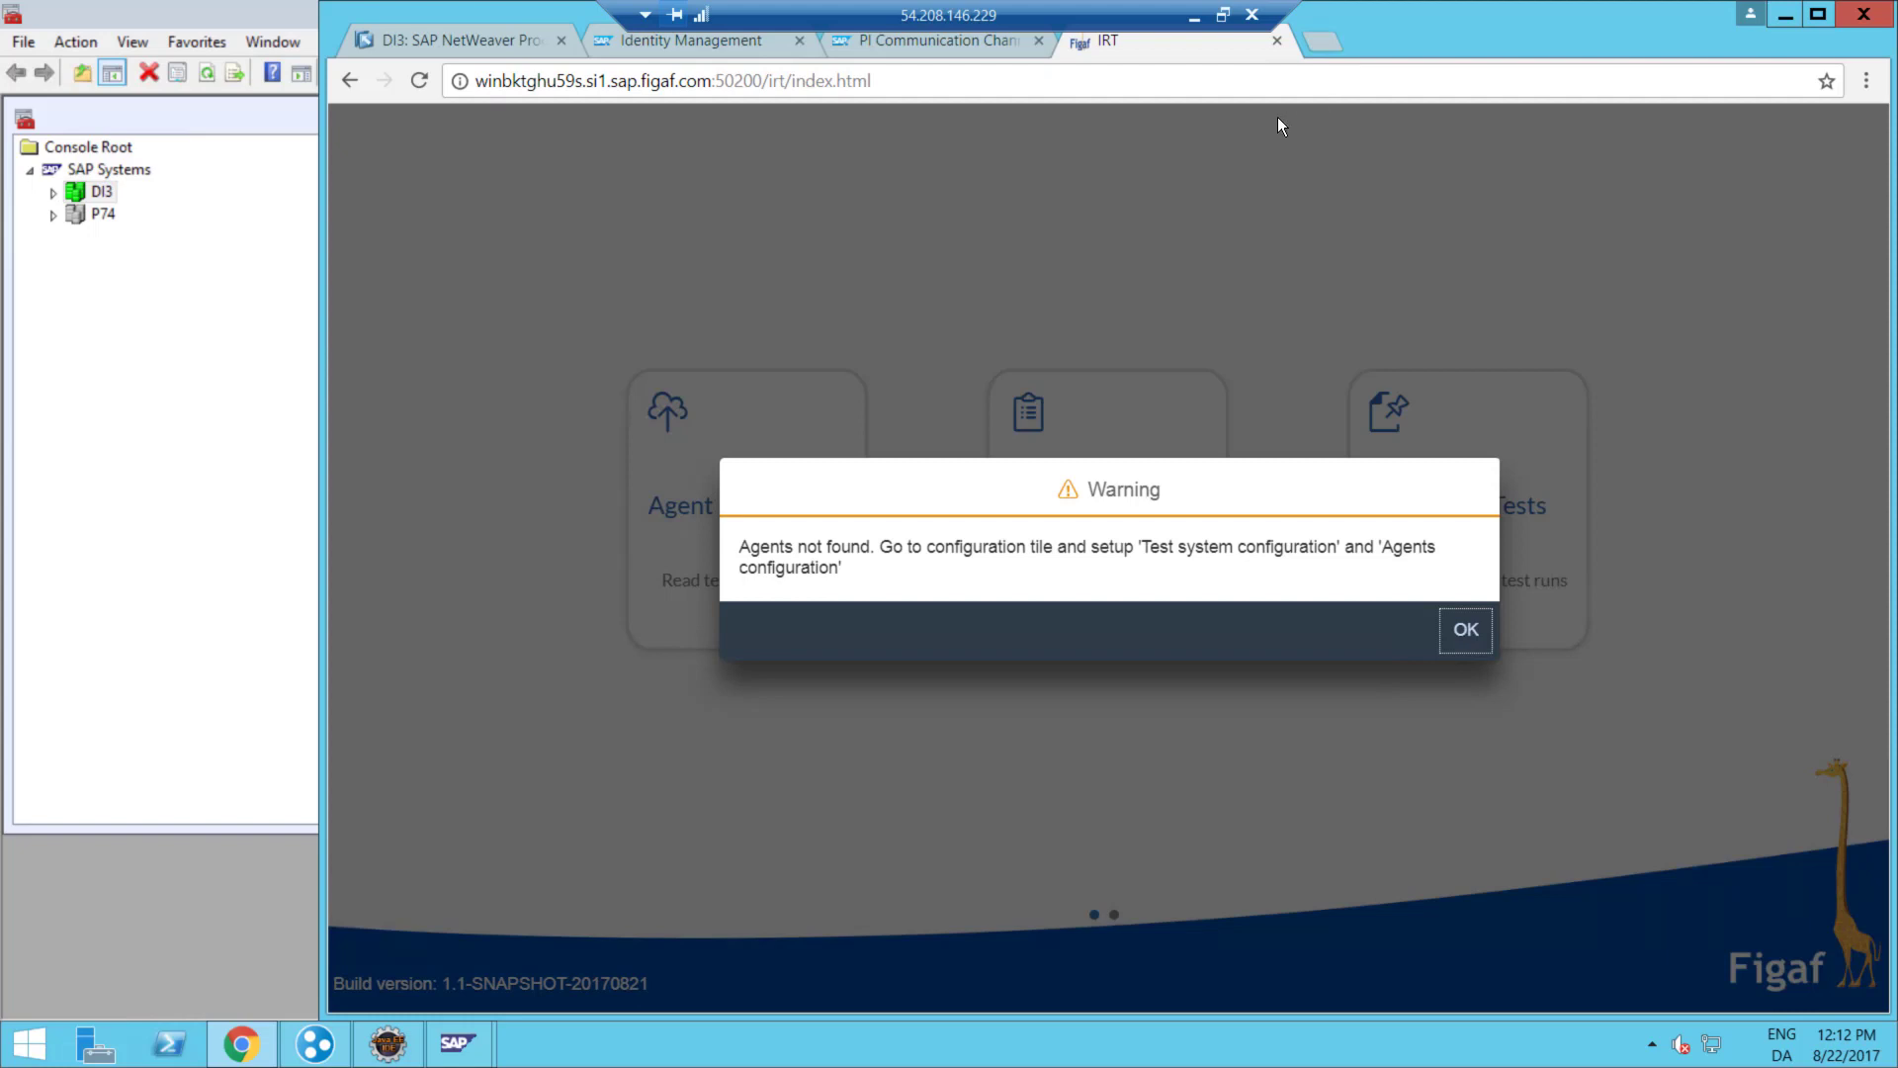
click(1452, 620)
click(1764, 486)
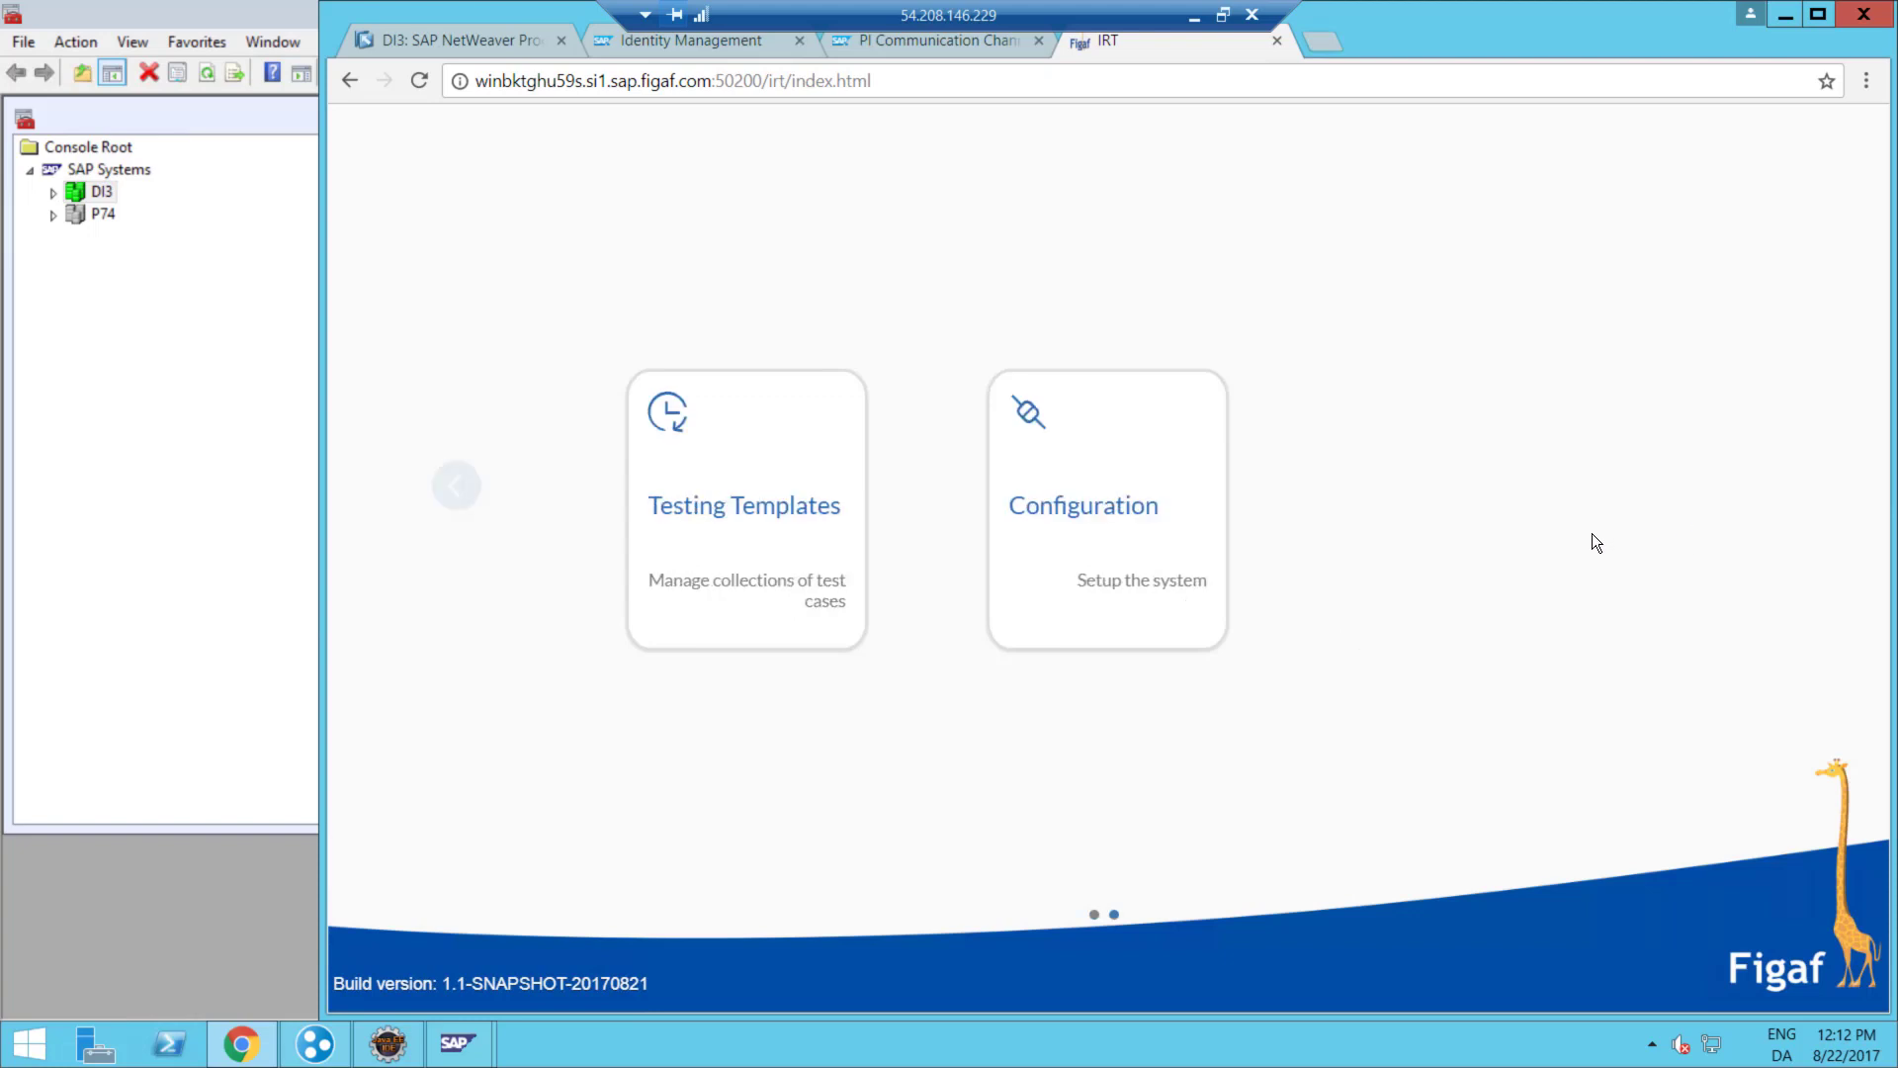
click(1124, 490)
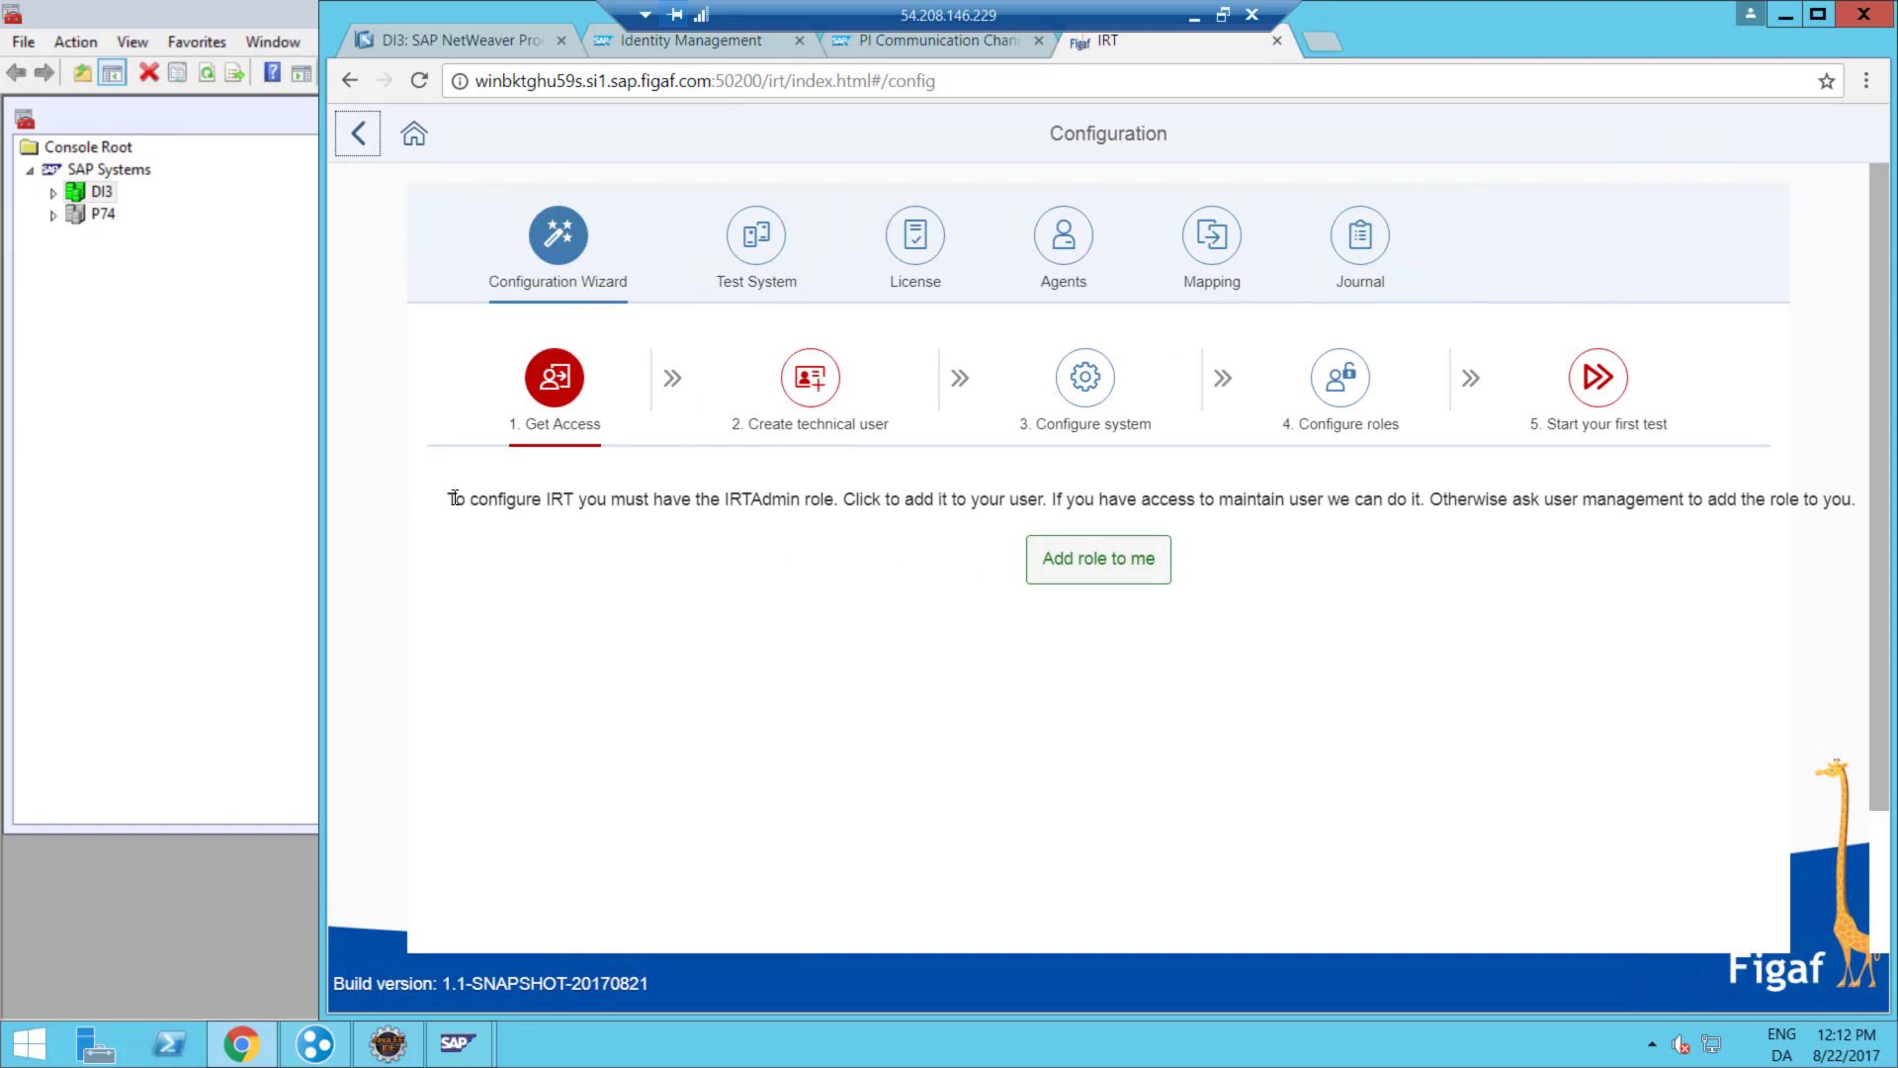
- Add the IRTAdmin role to your own user and confirm the success message
drag(464, 499, 944, 541)
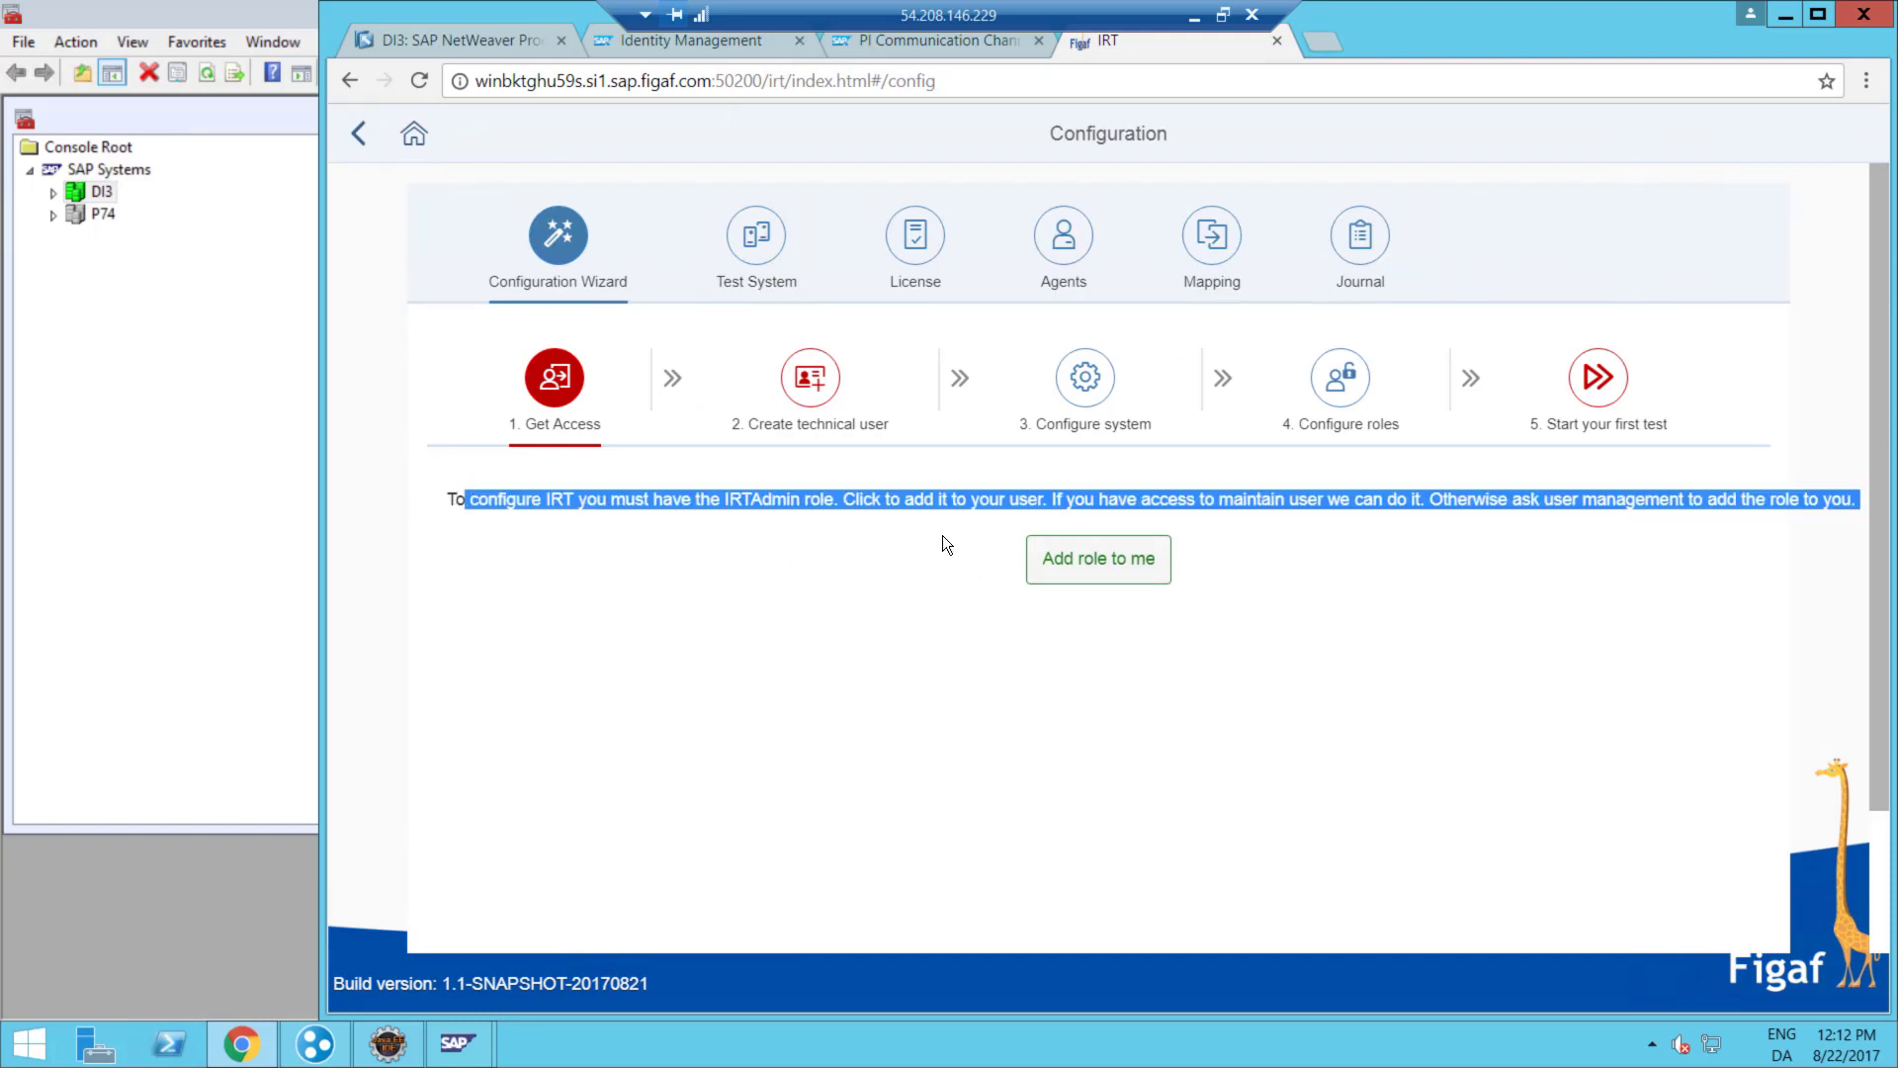
click(846, 498)
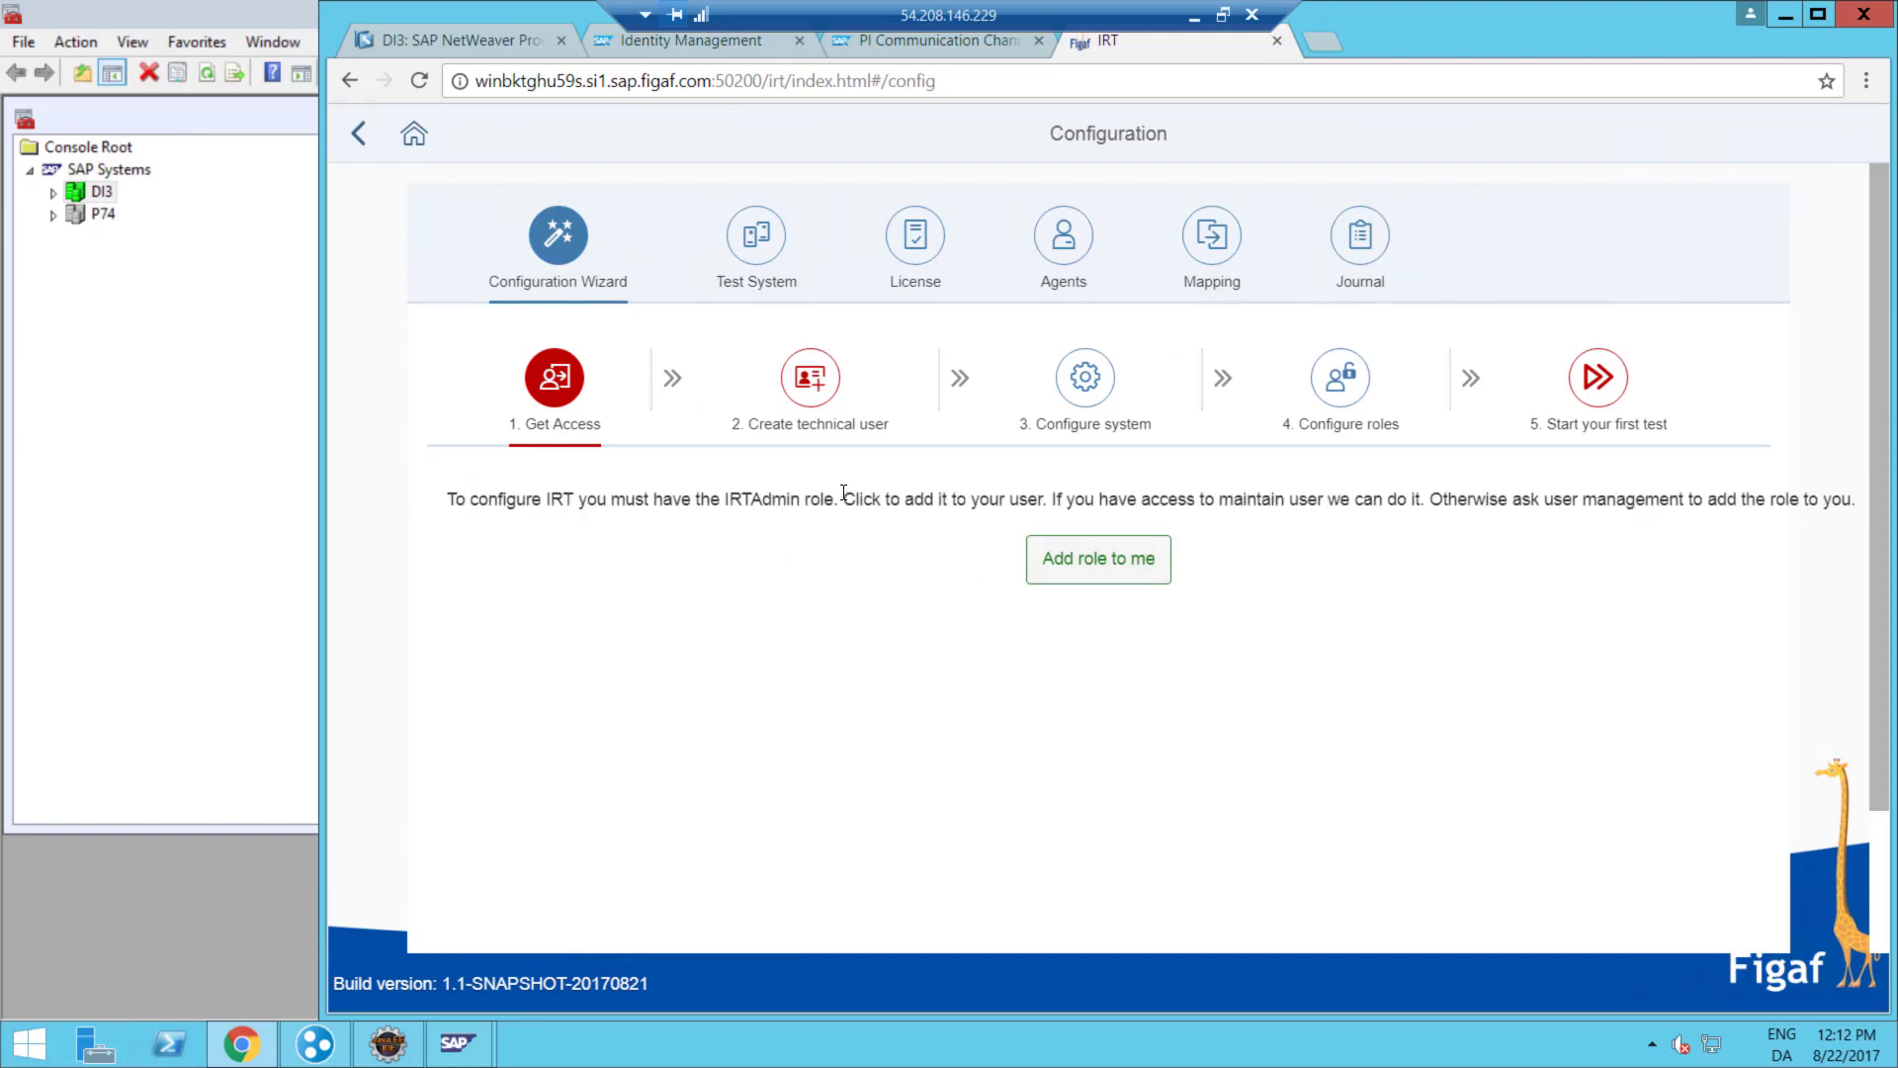
click(1095, 581)
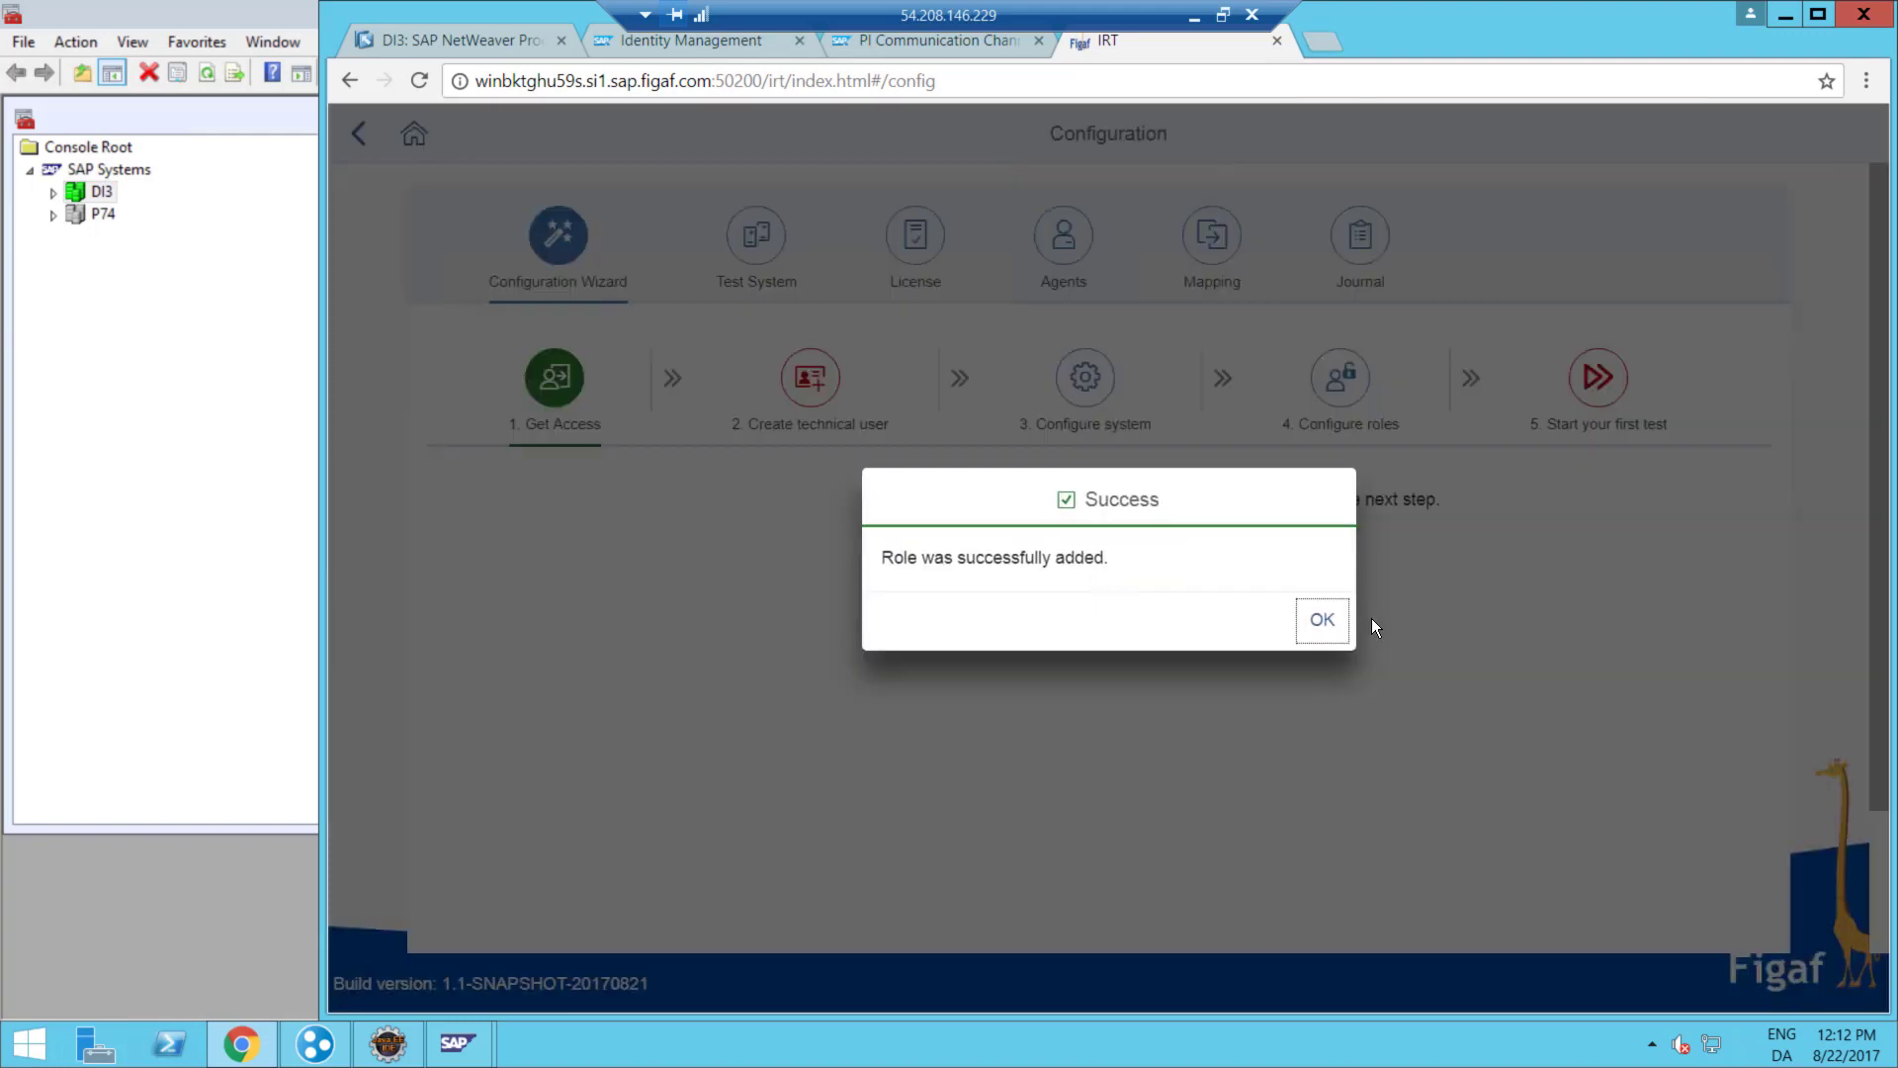
click(1324, 618)
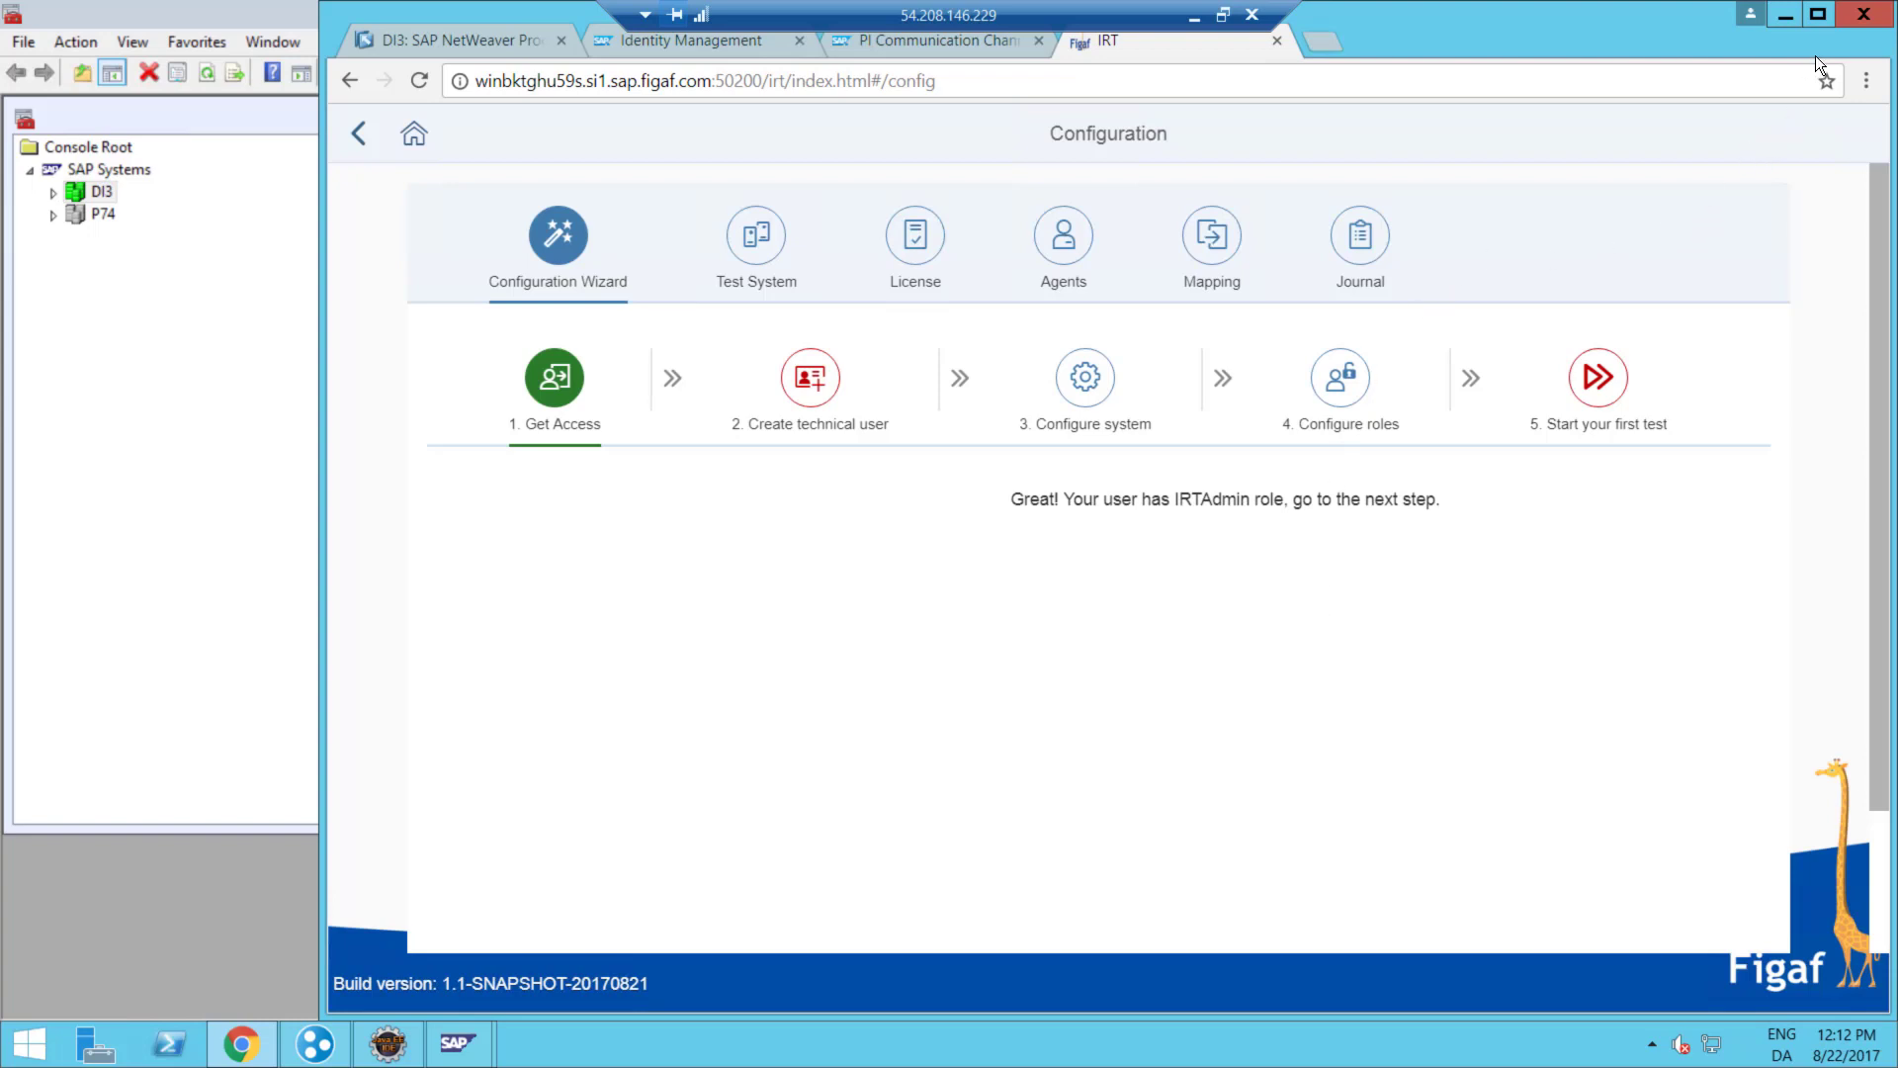
- Create the technical user IRTAGENTUser with a password in step 2 of the wizard
click(1825, 19)
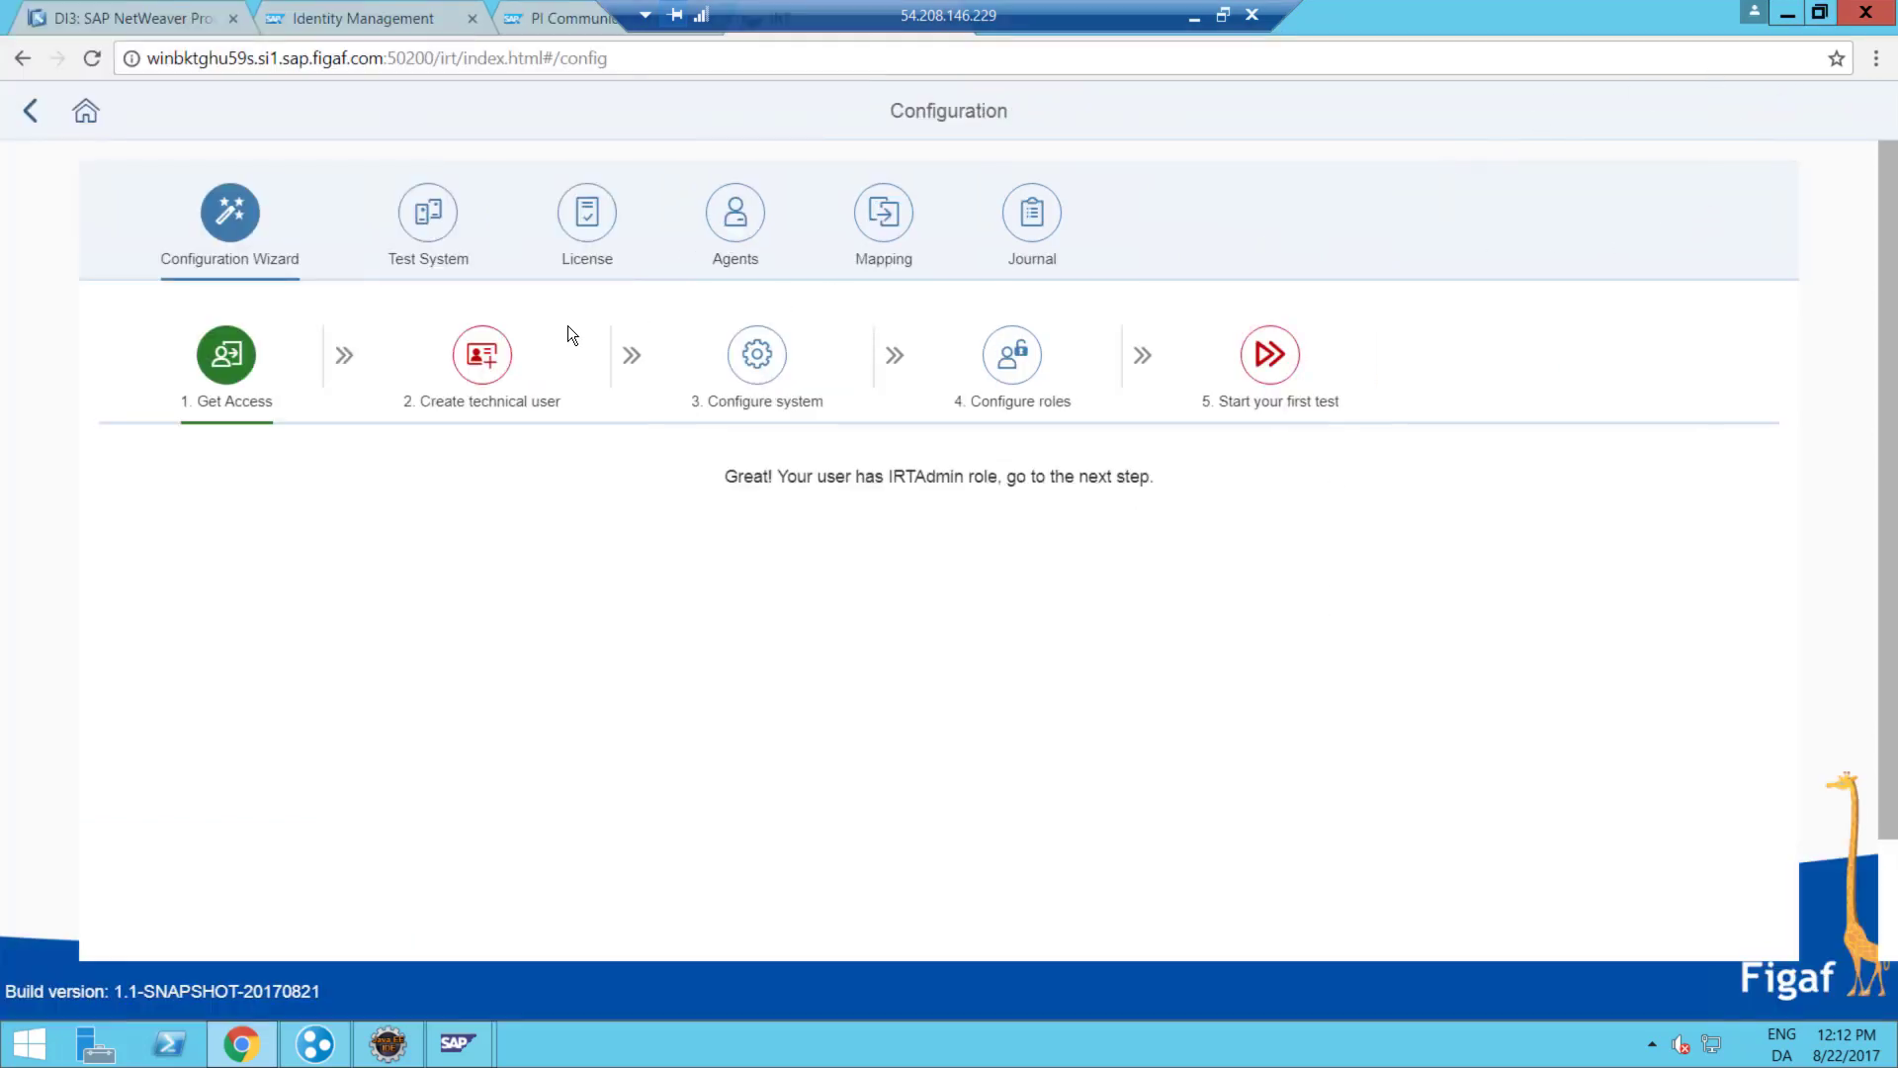
click(483, 354)
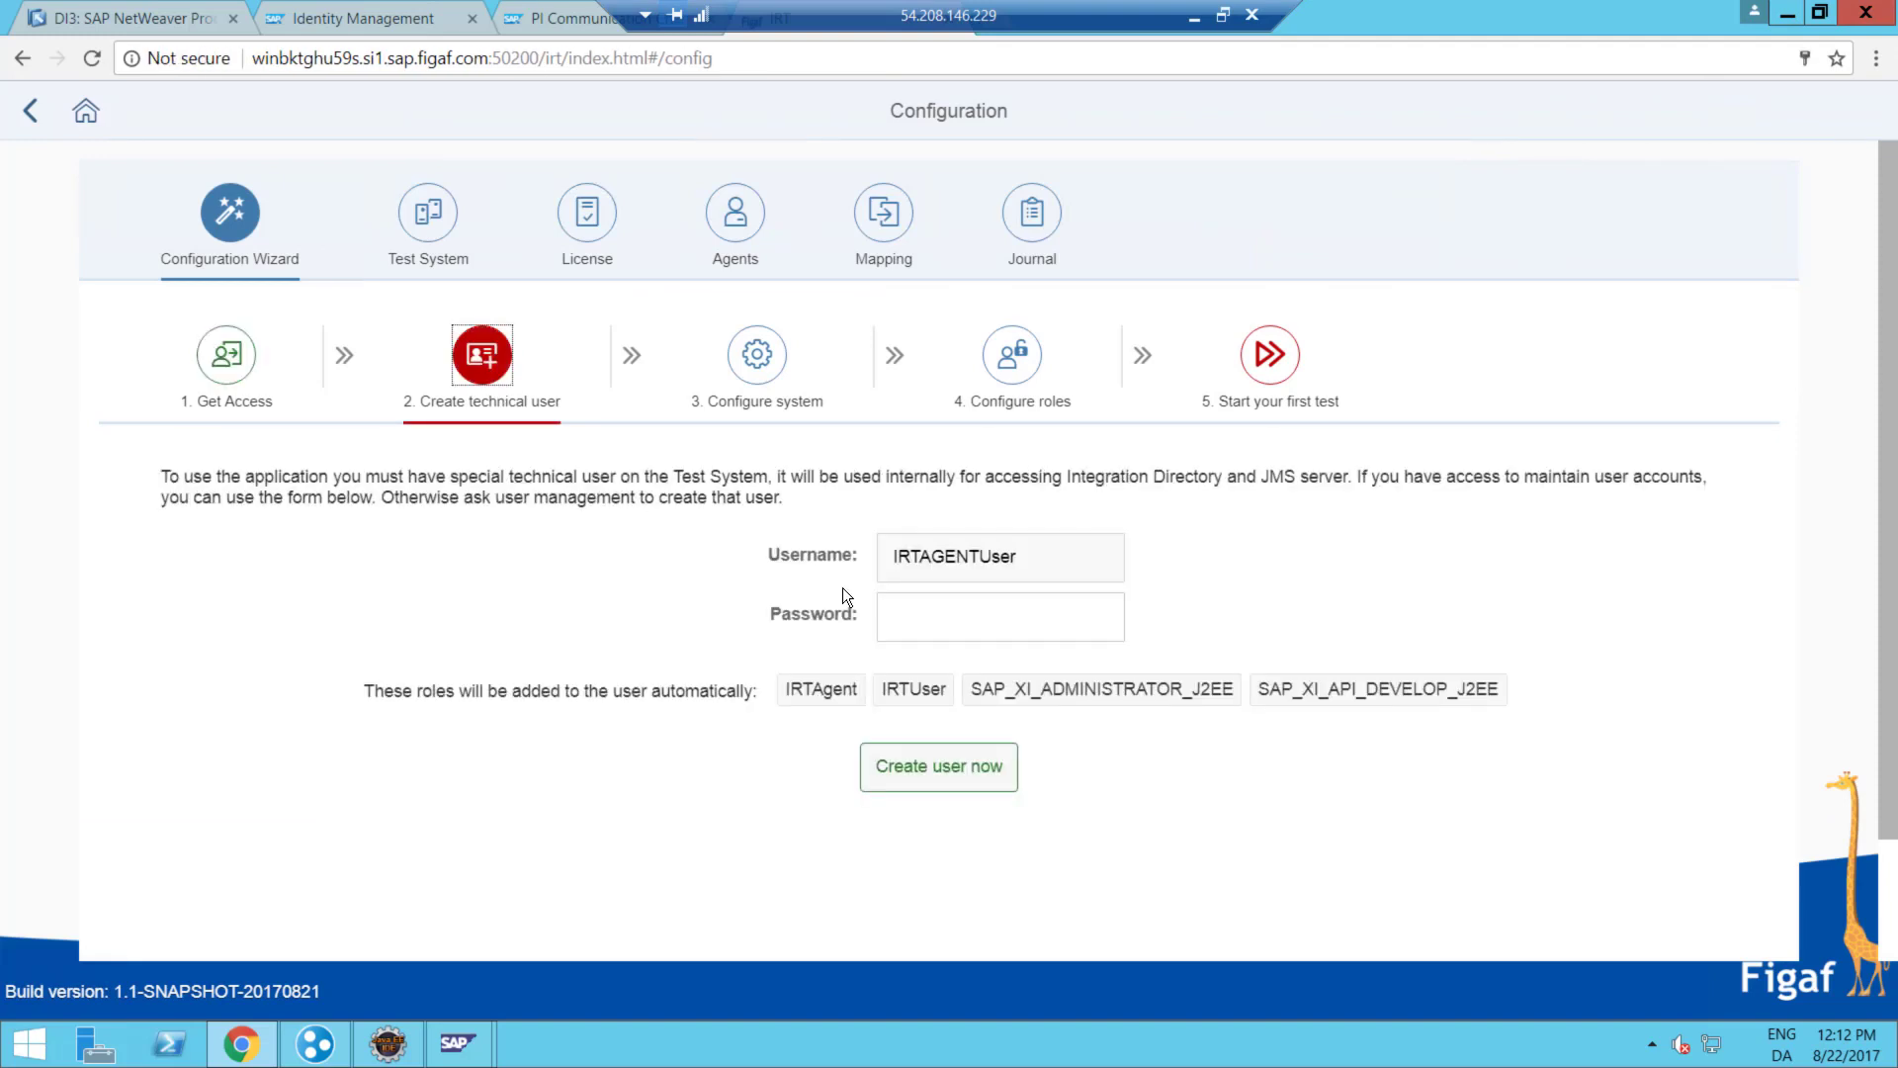
click(924, 623)
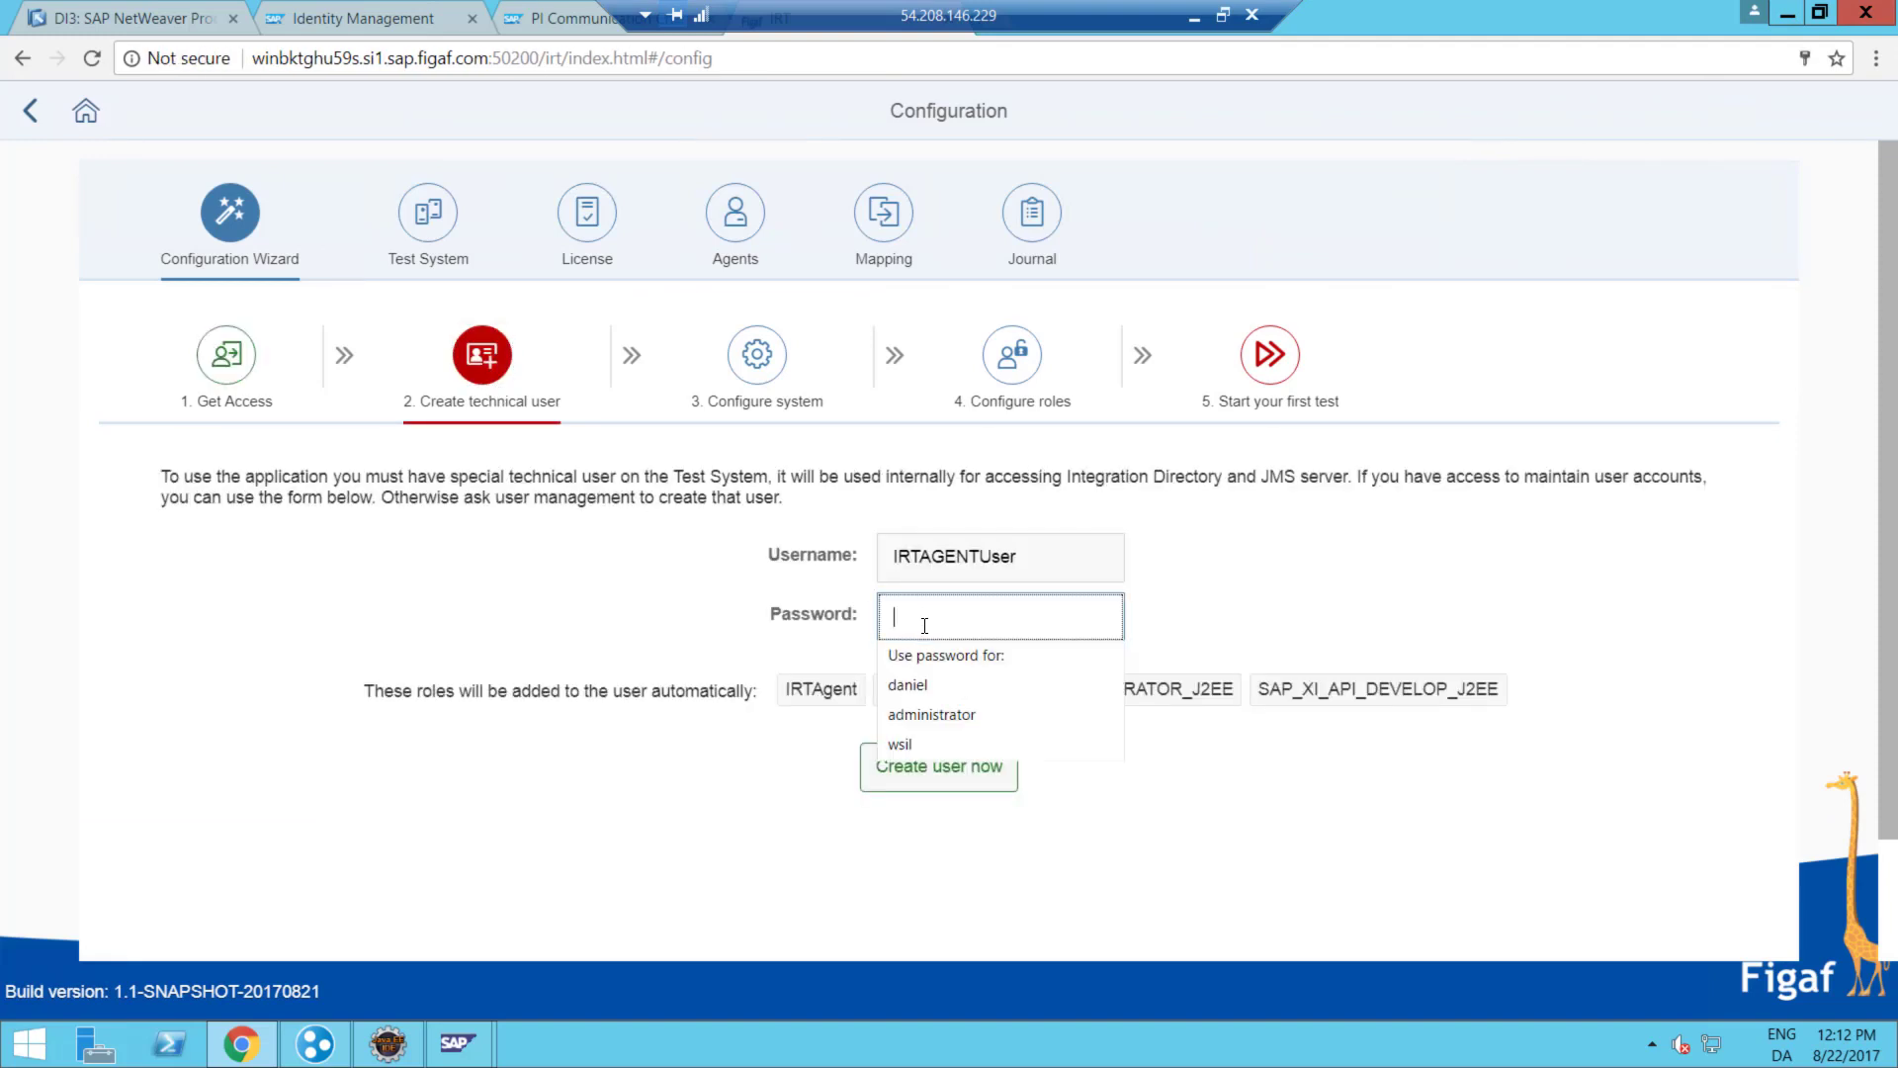
text(********)
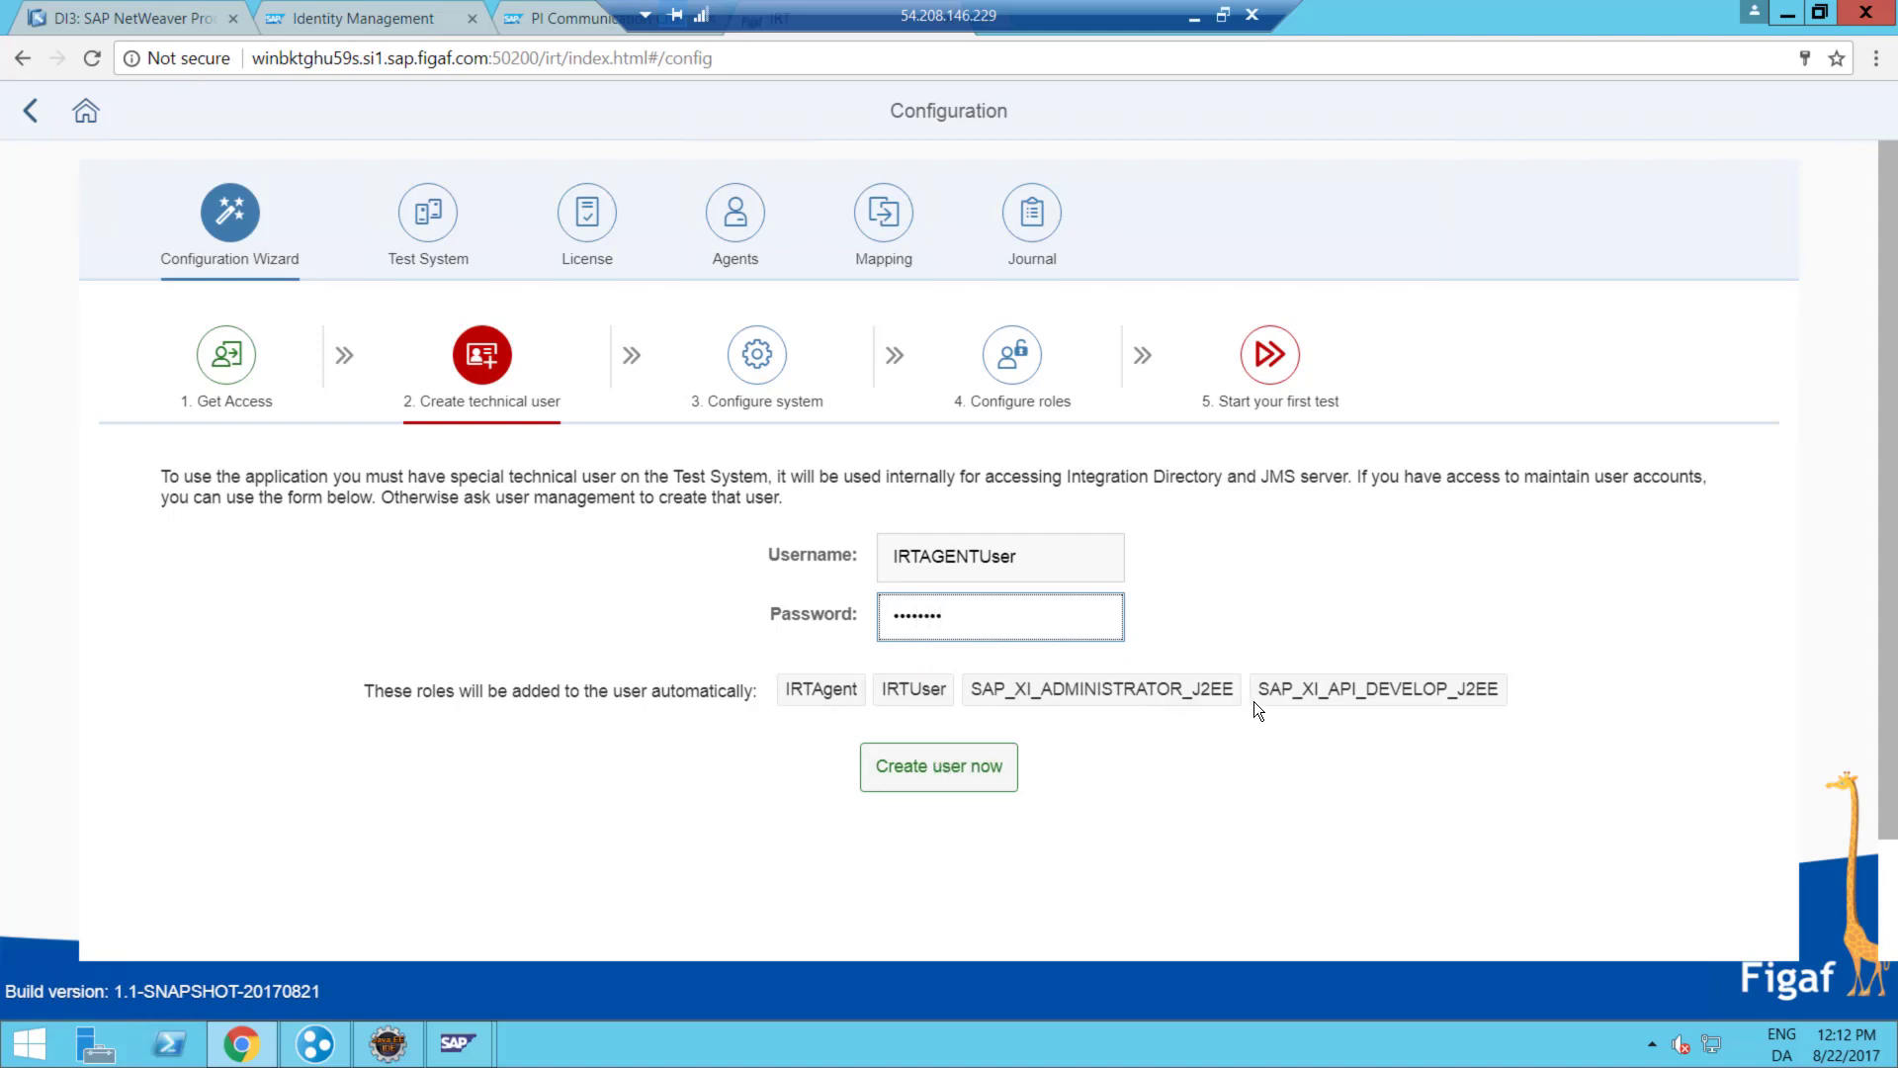
click(920, 769)
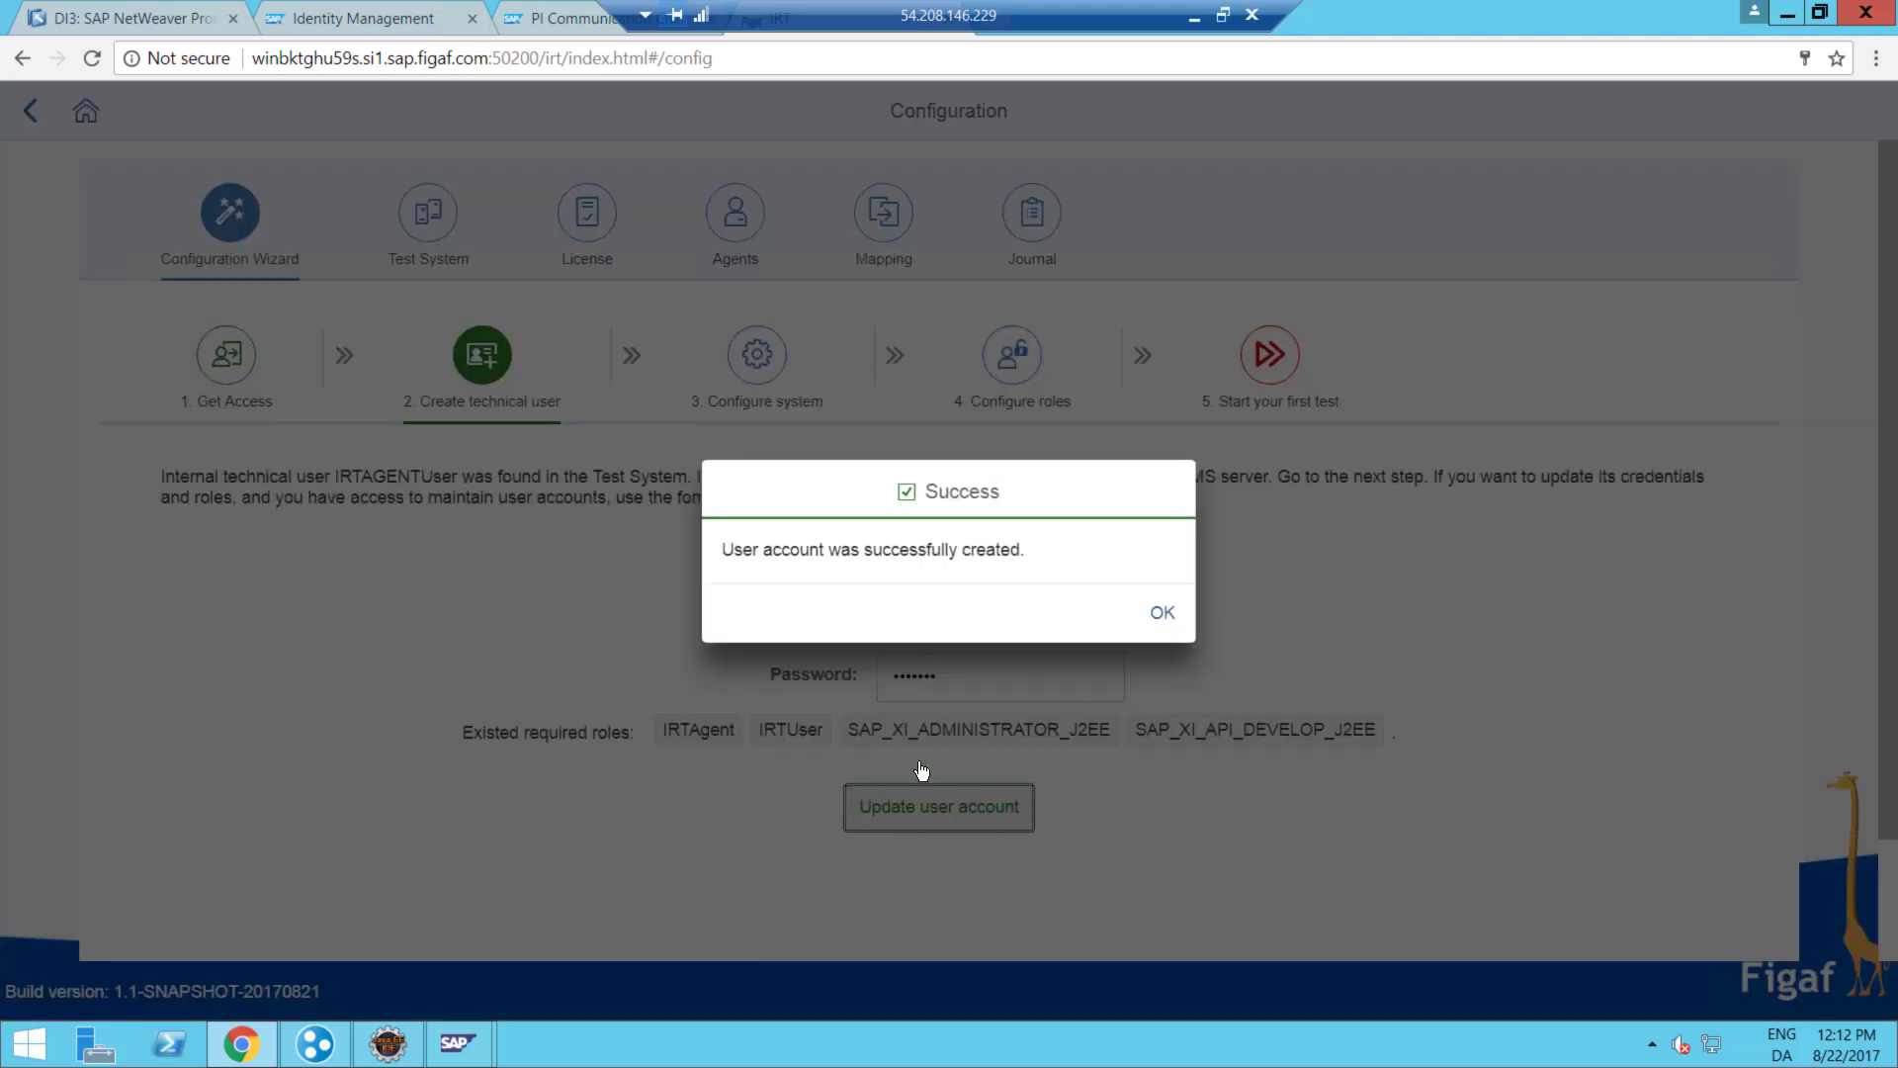
click(1152, 624)
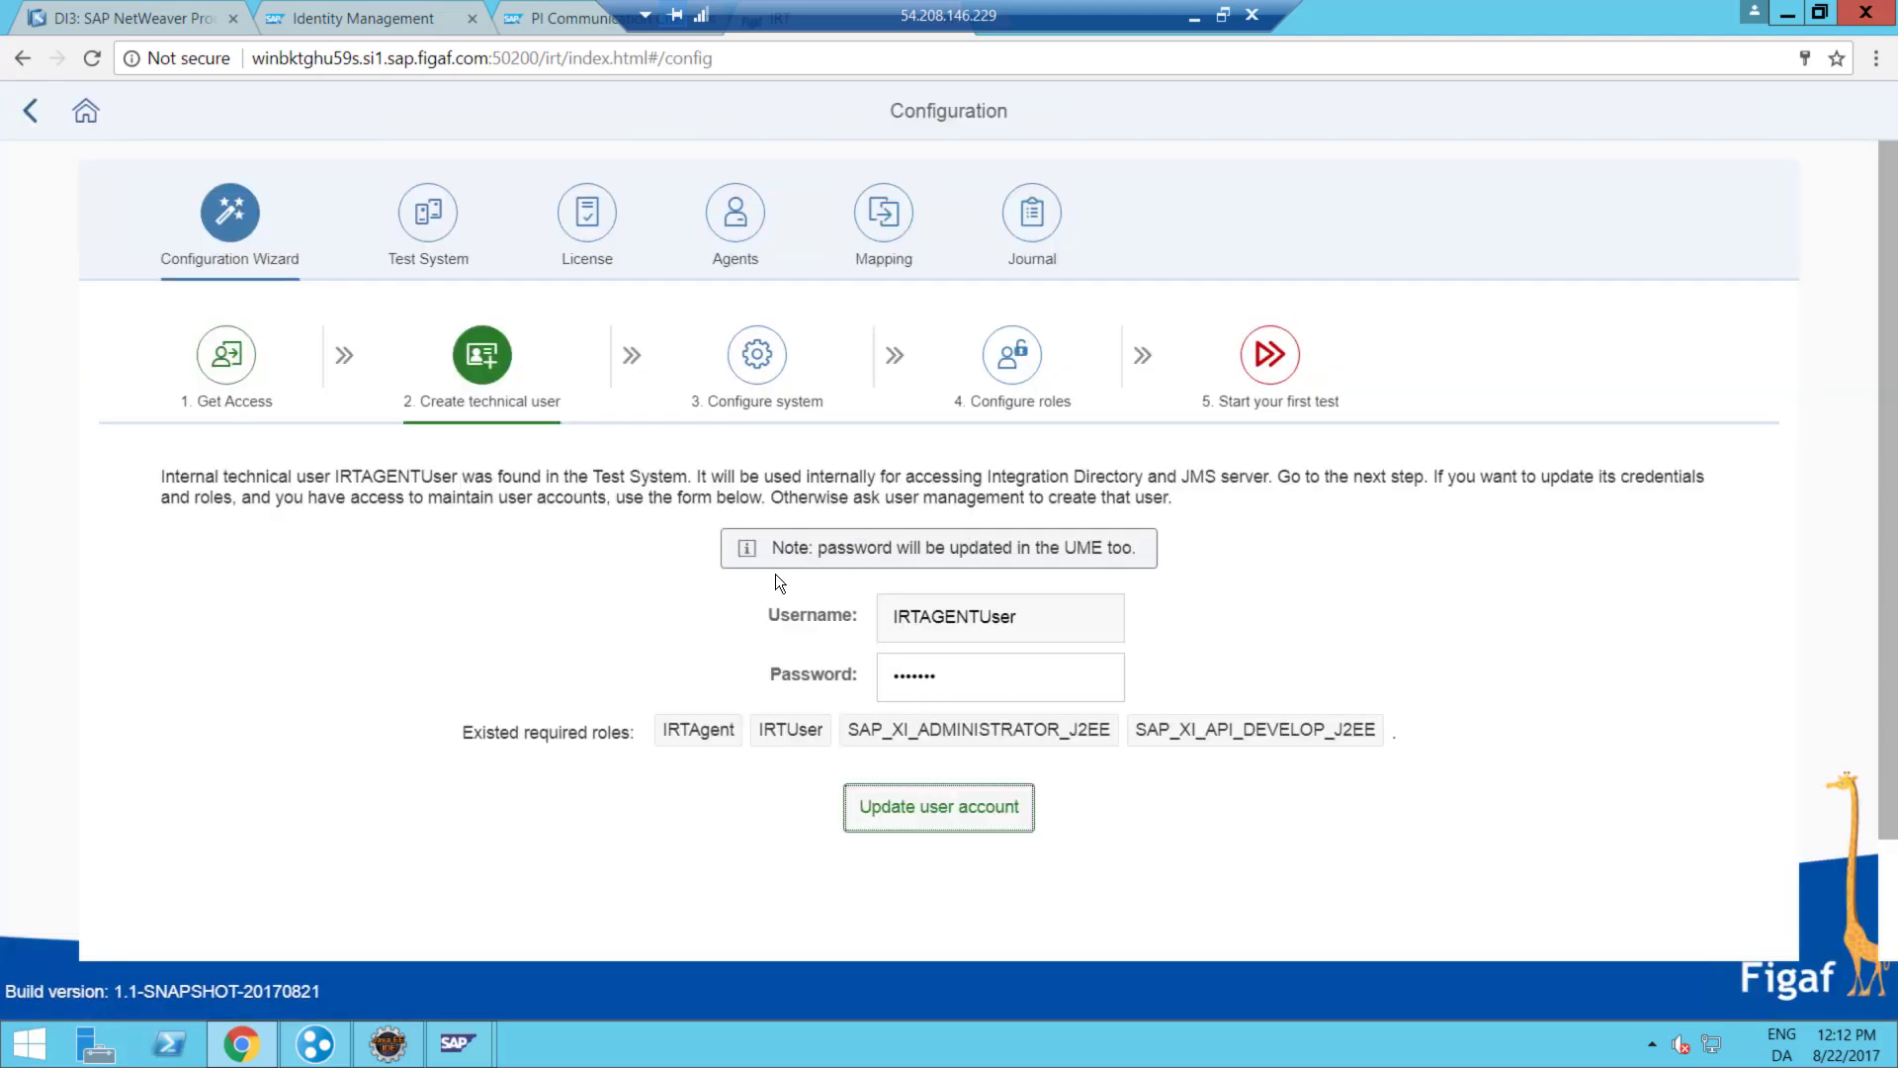
- Test the DI3 test system connection, passing all five checks, and save its configuration
click(757, 358)
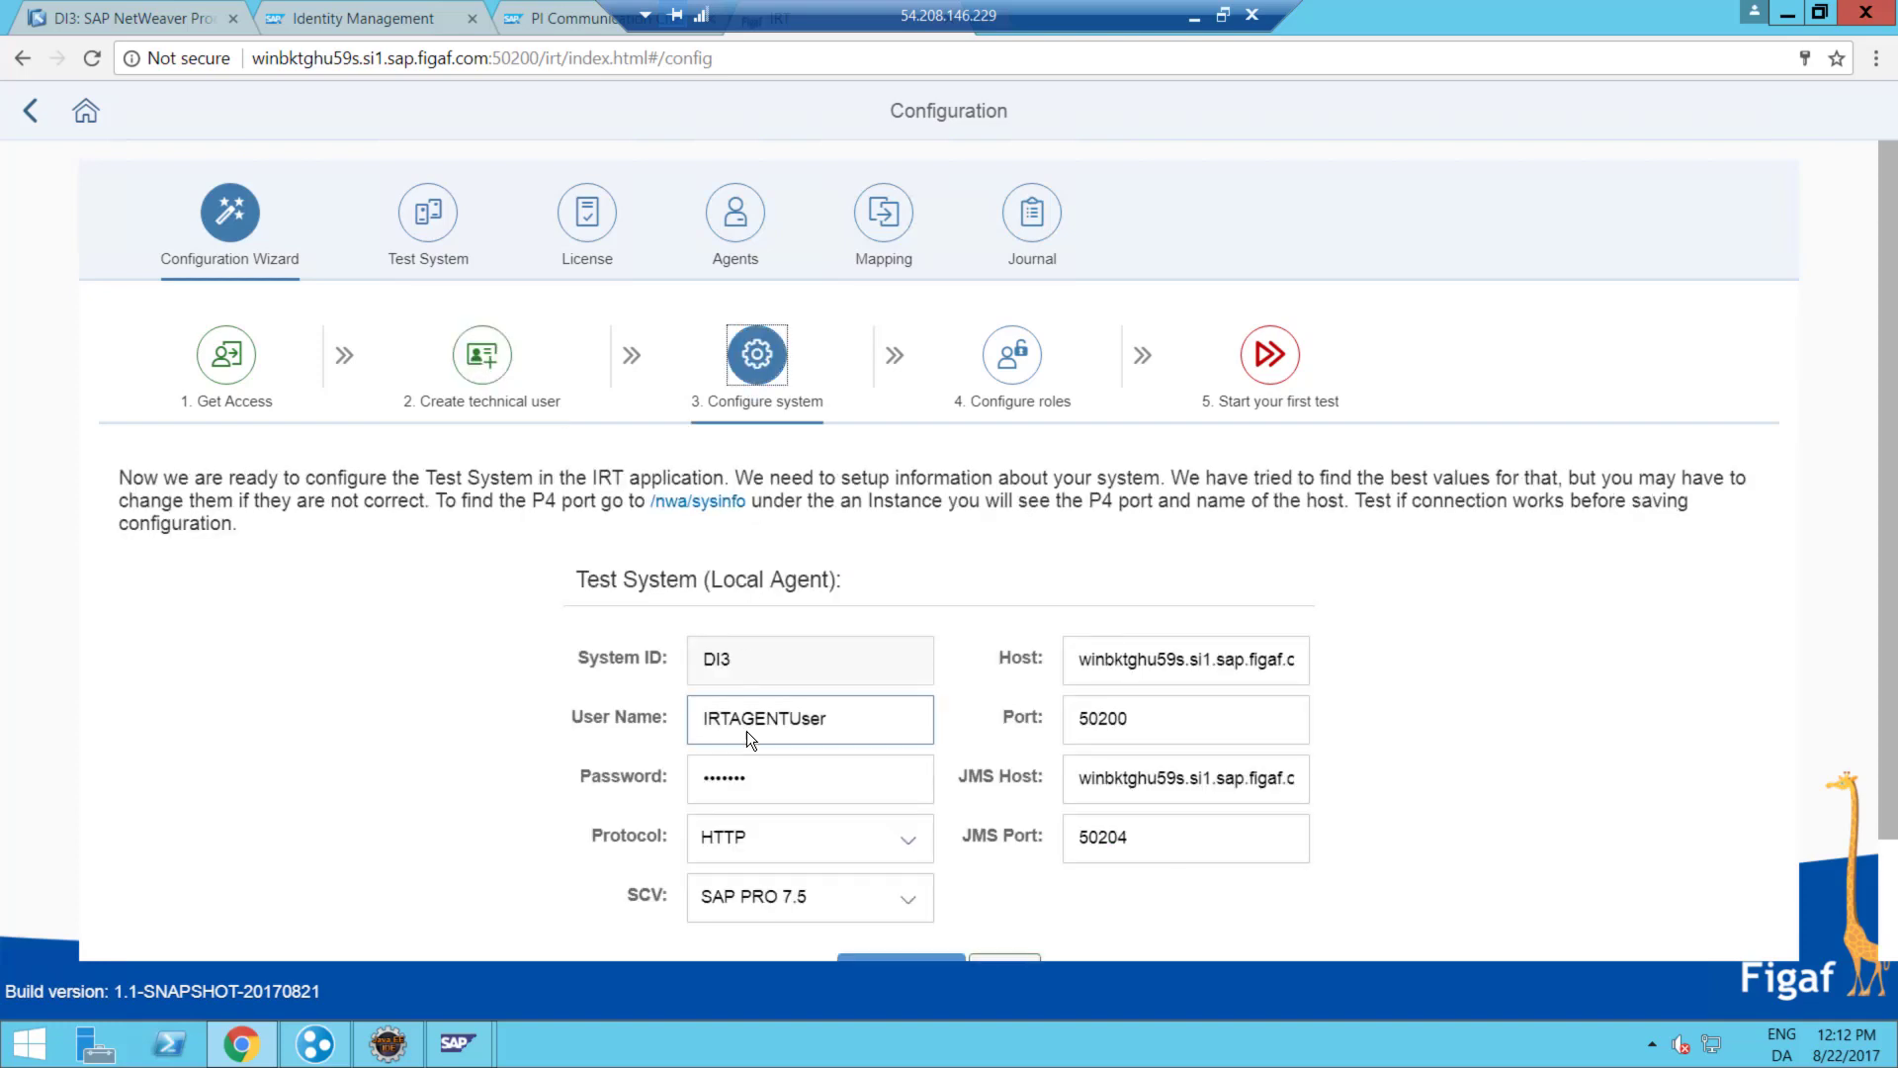
scroll(678, 710, down, 2)
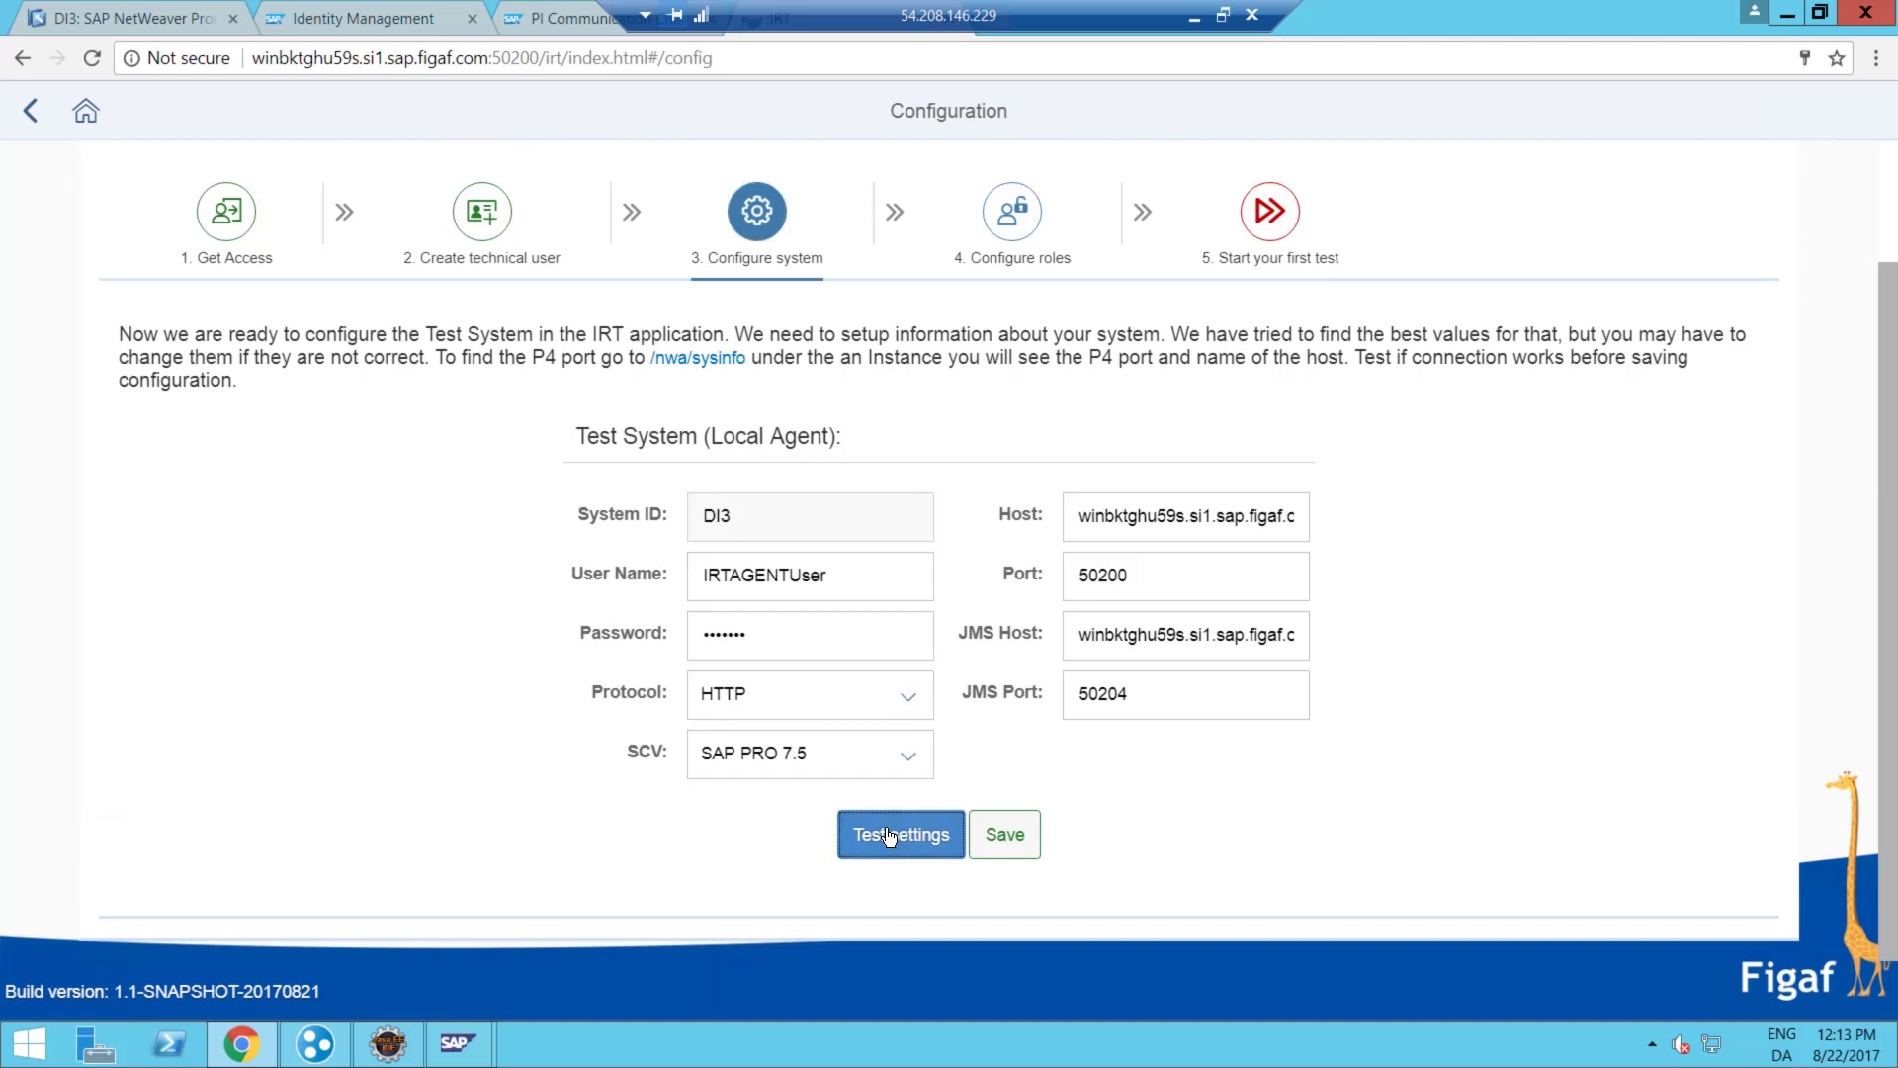
click(857, 830)
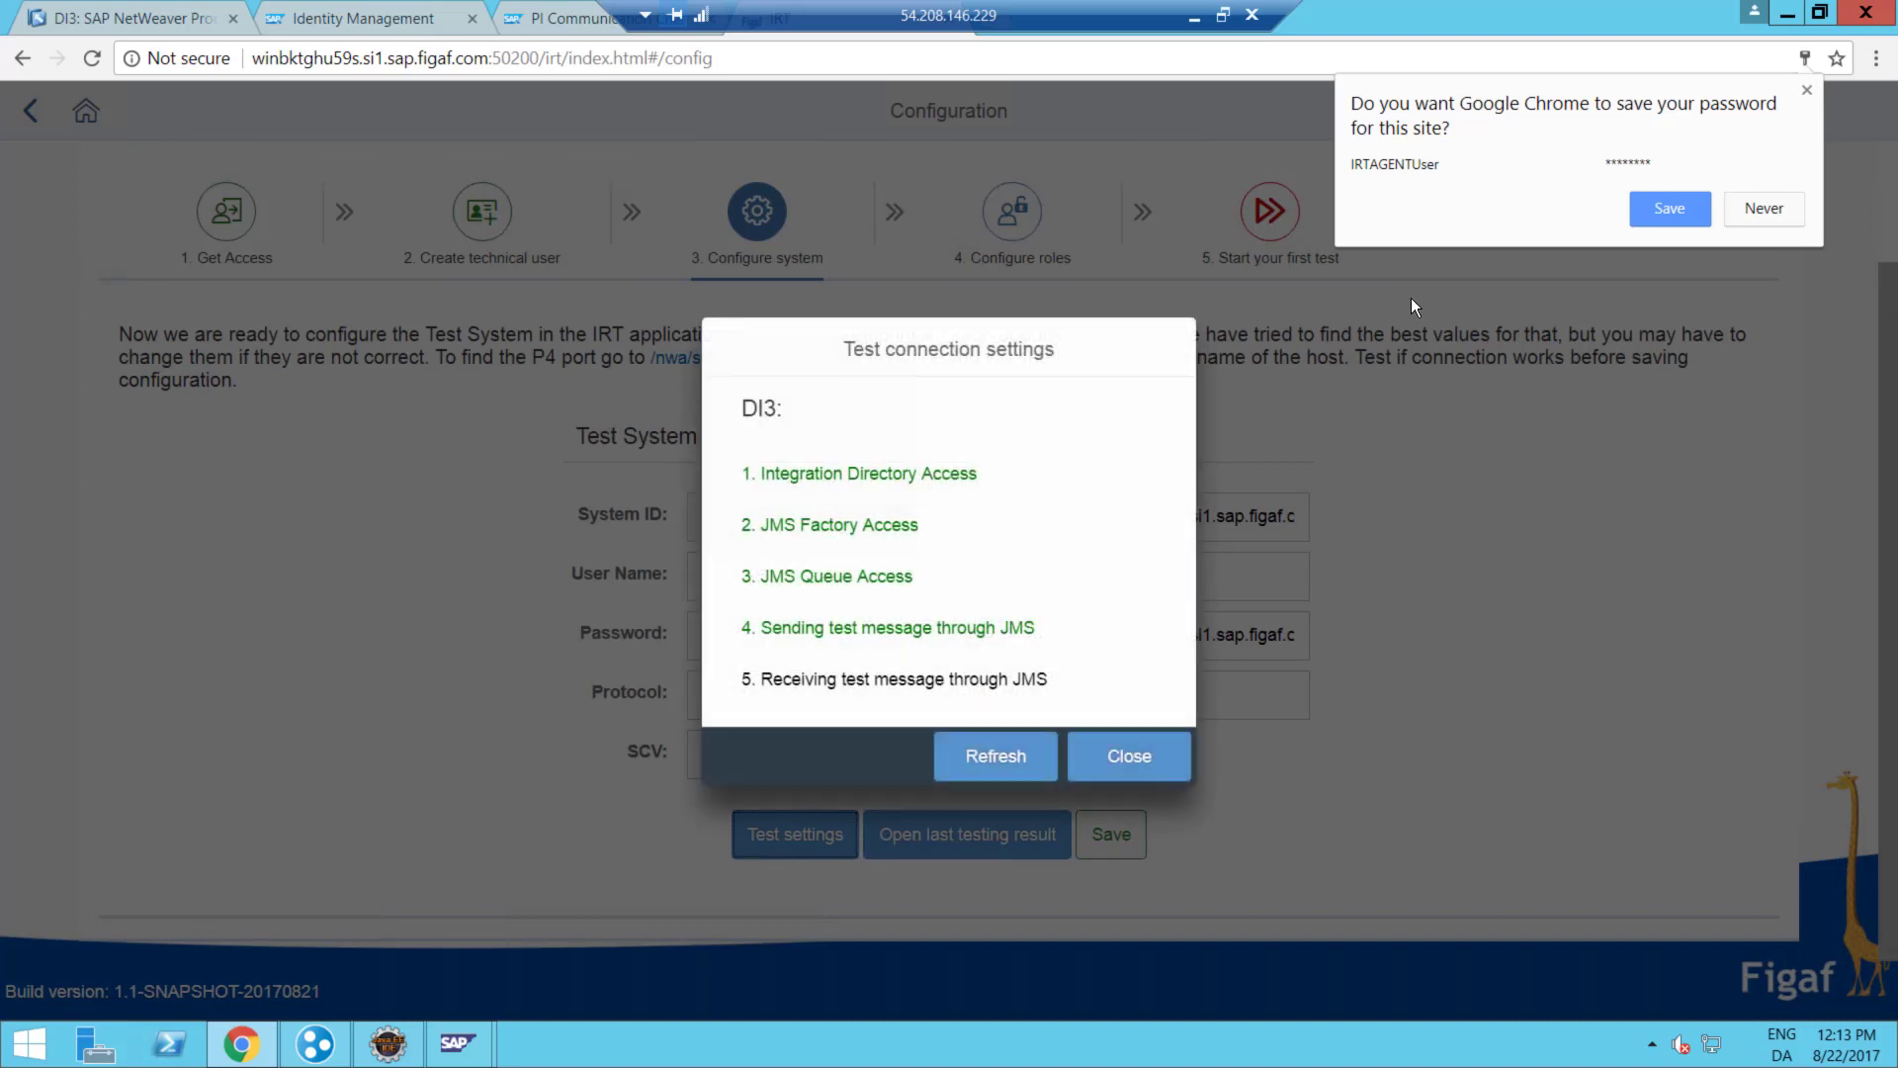
click(1808, 89)
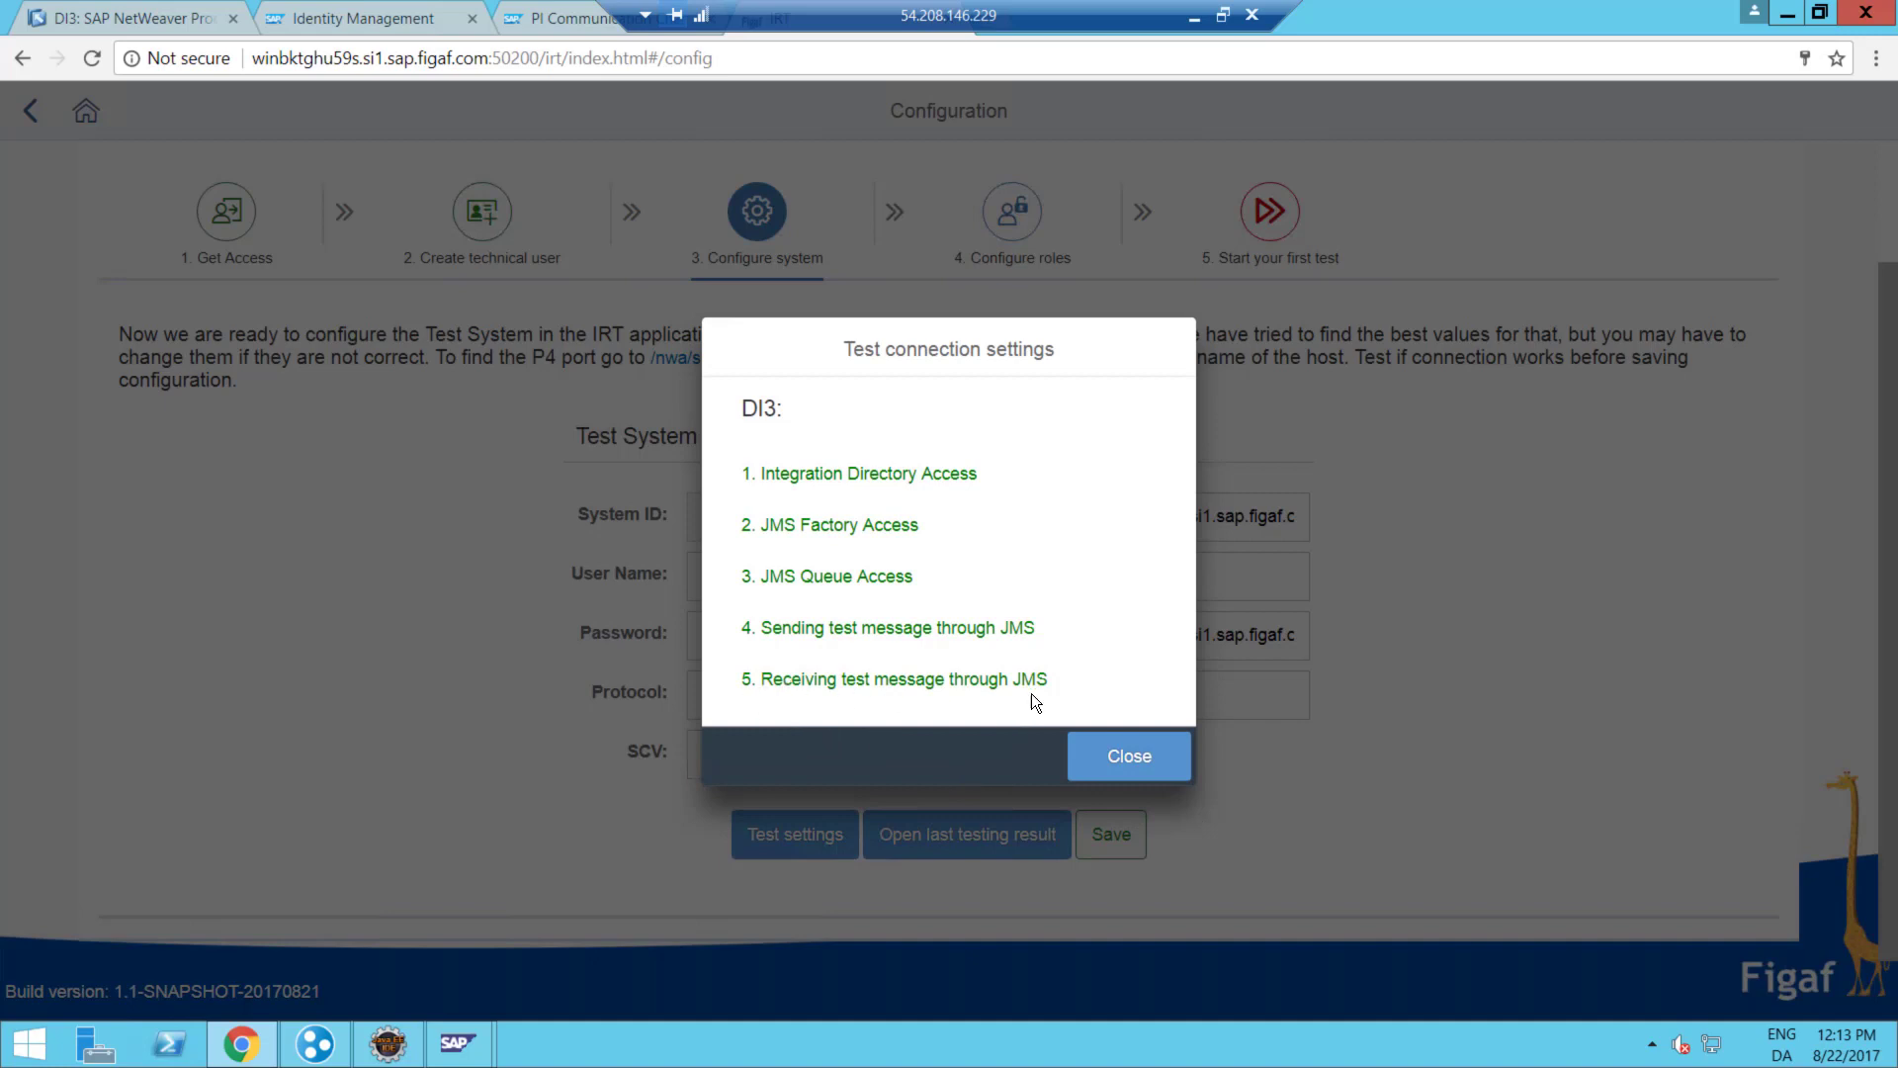
click(1106, 758)
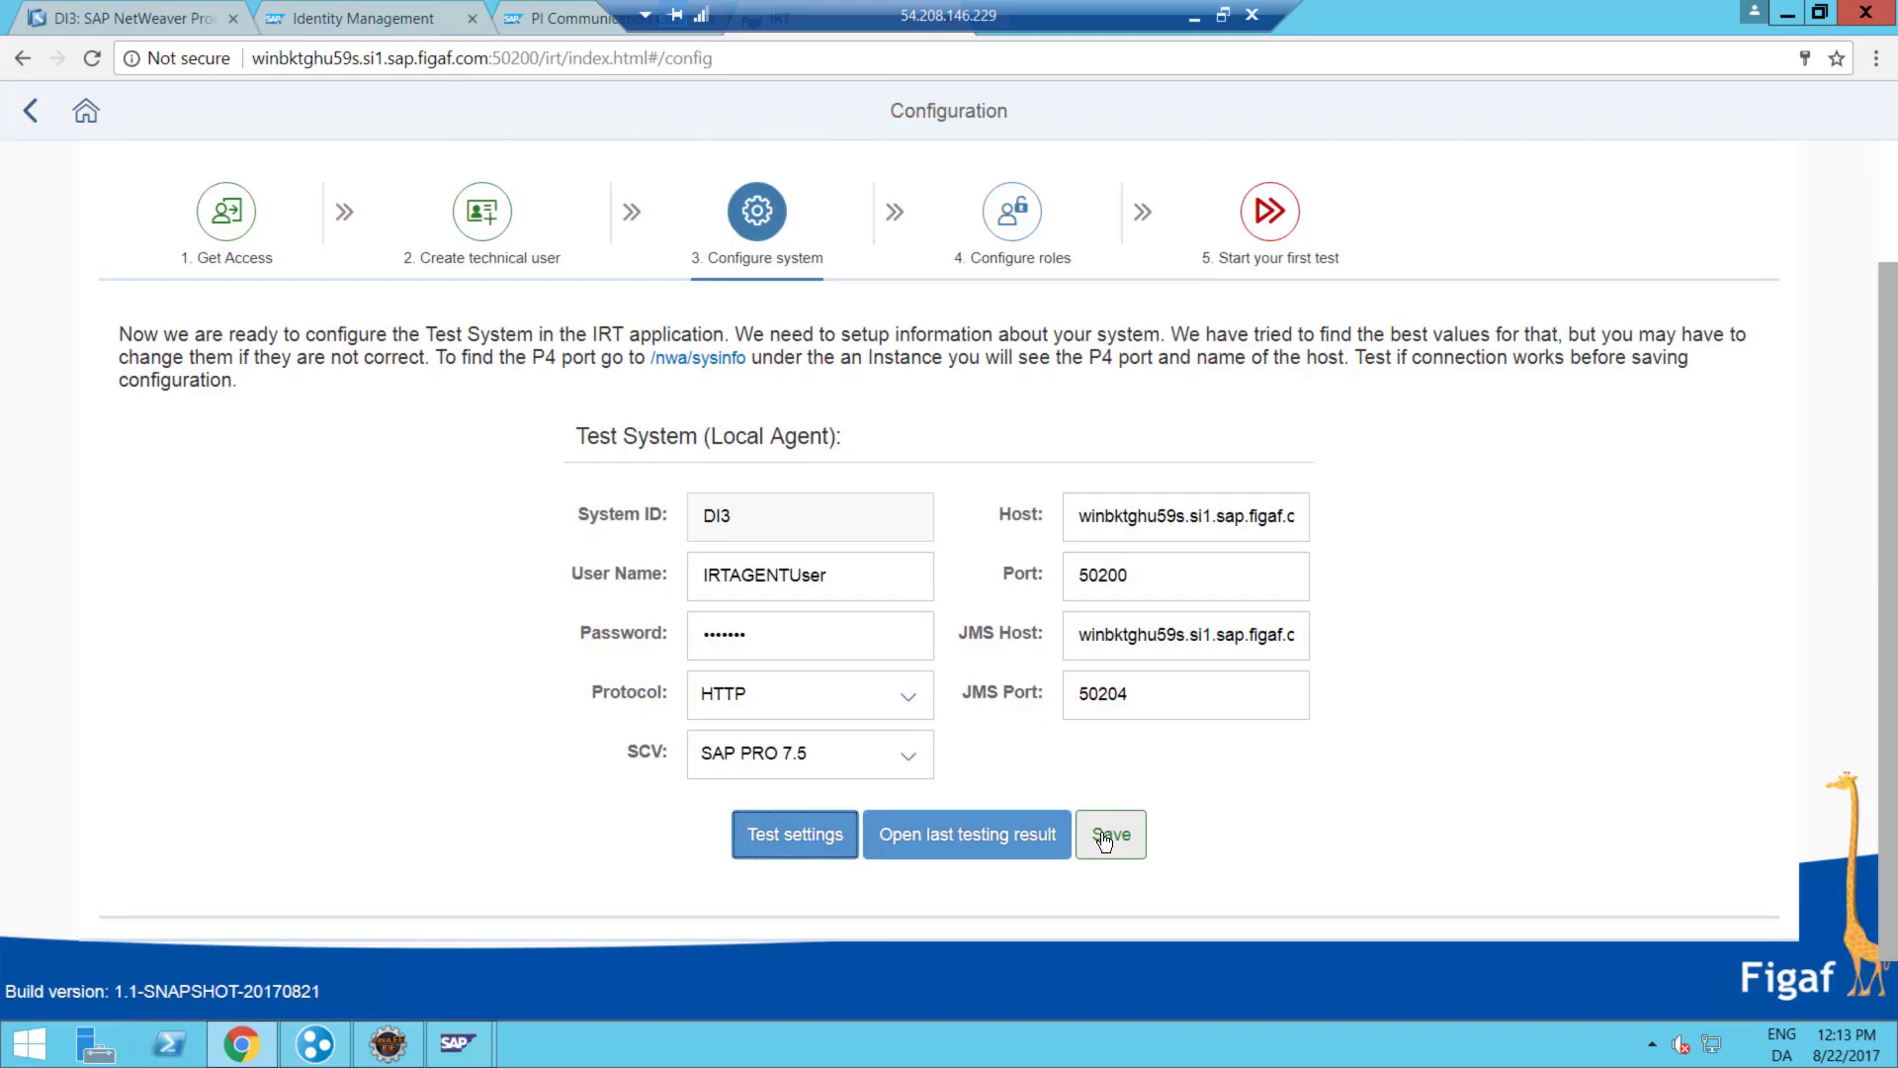
click(1104, 840)
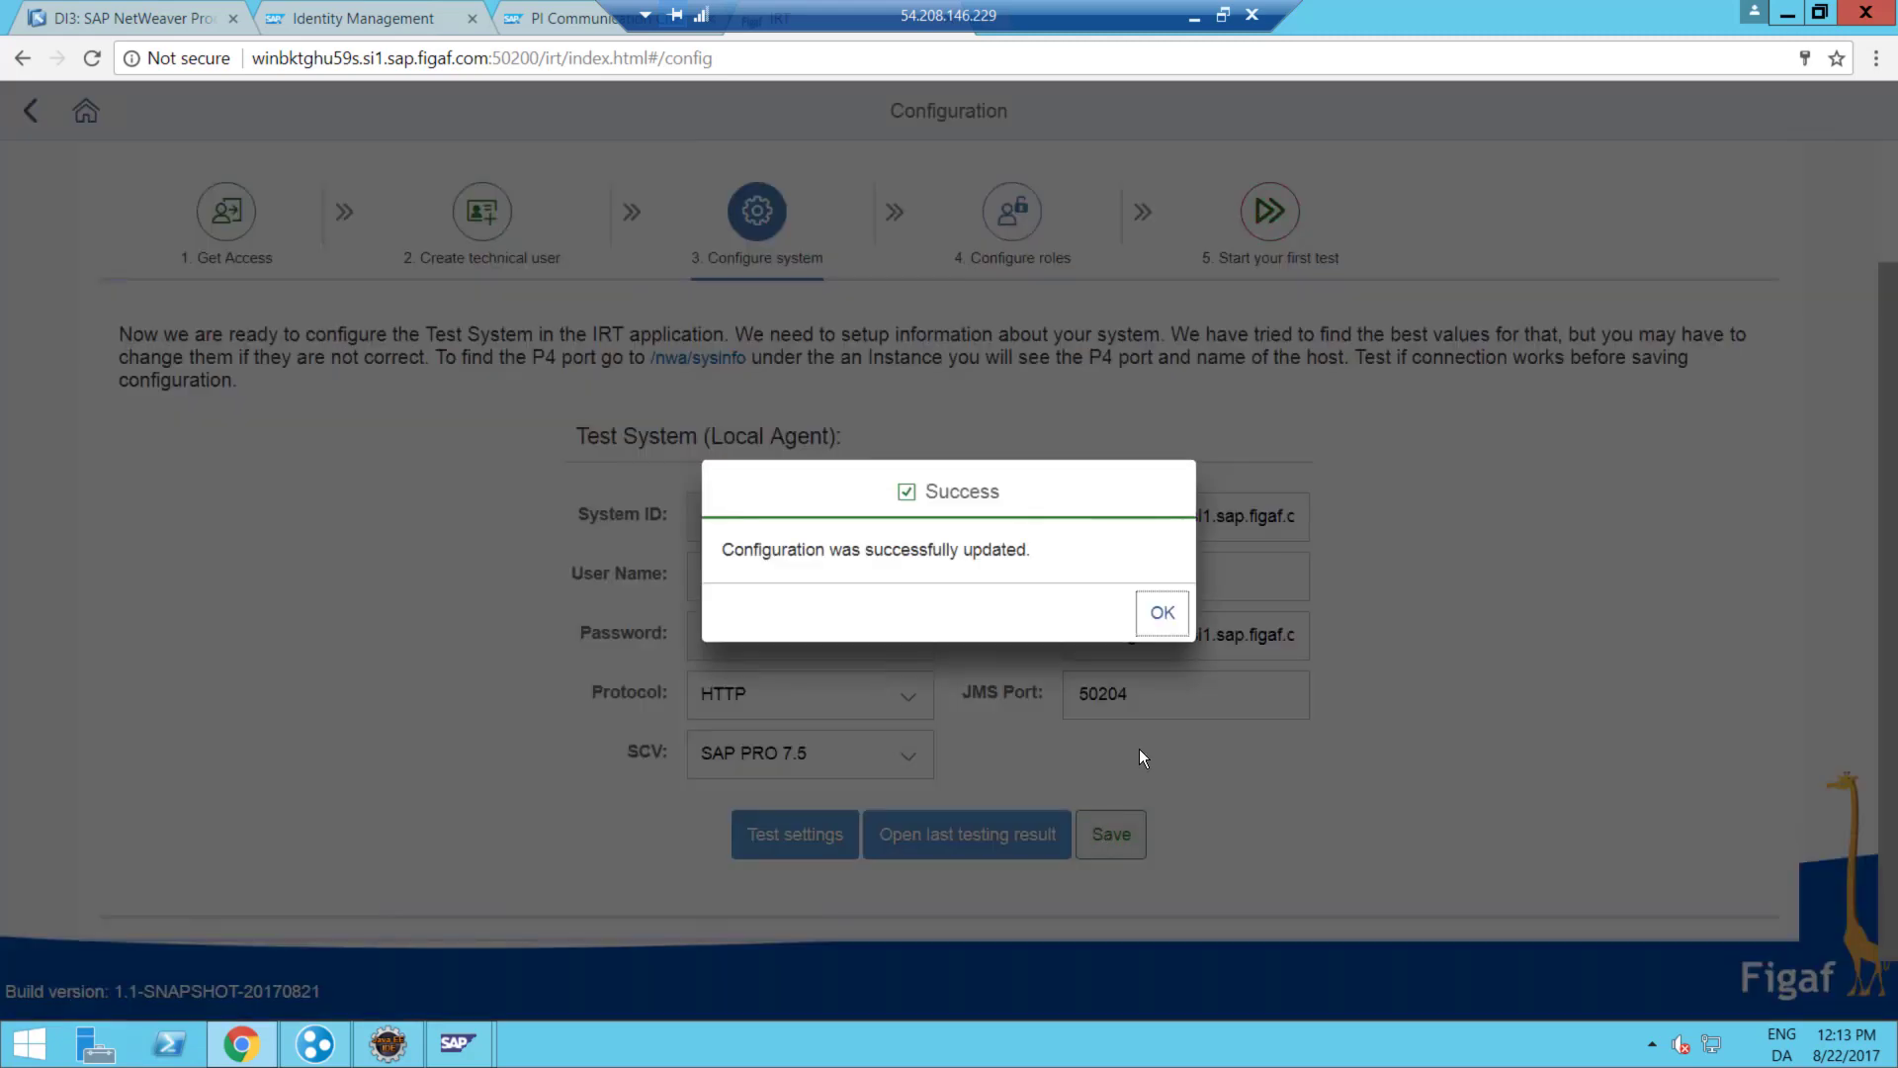
click(1159, 614)
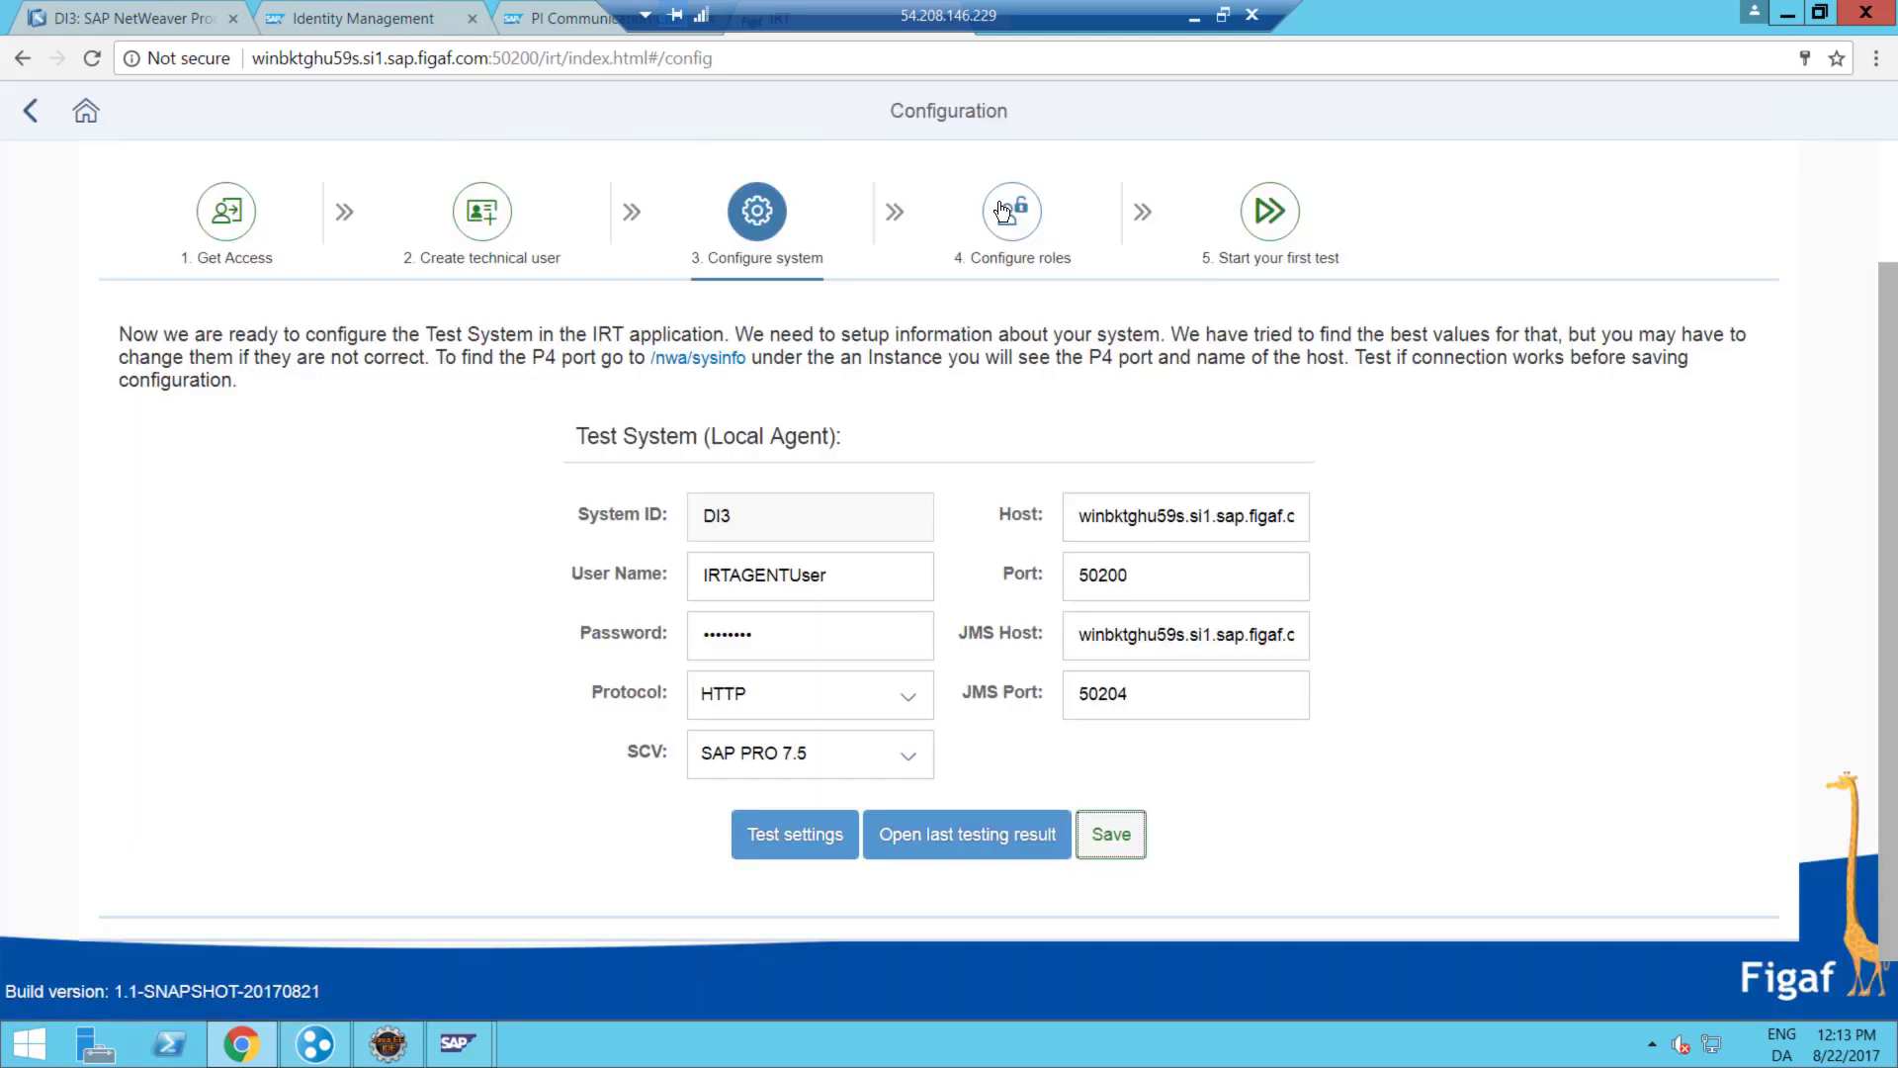
- Assign the IRTOperator role to PISUPER in the Configure roles table
click(1004, 211)
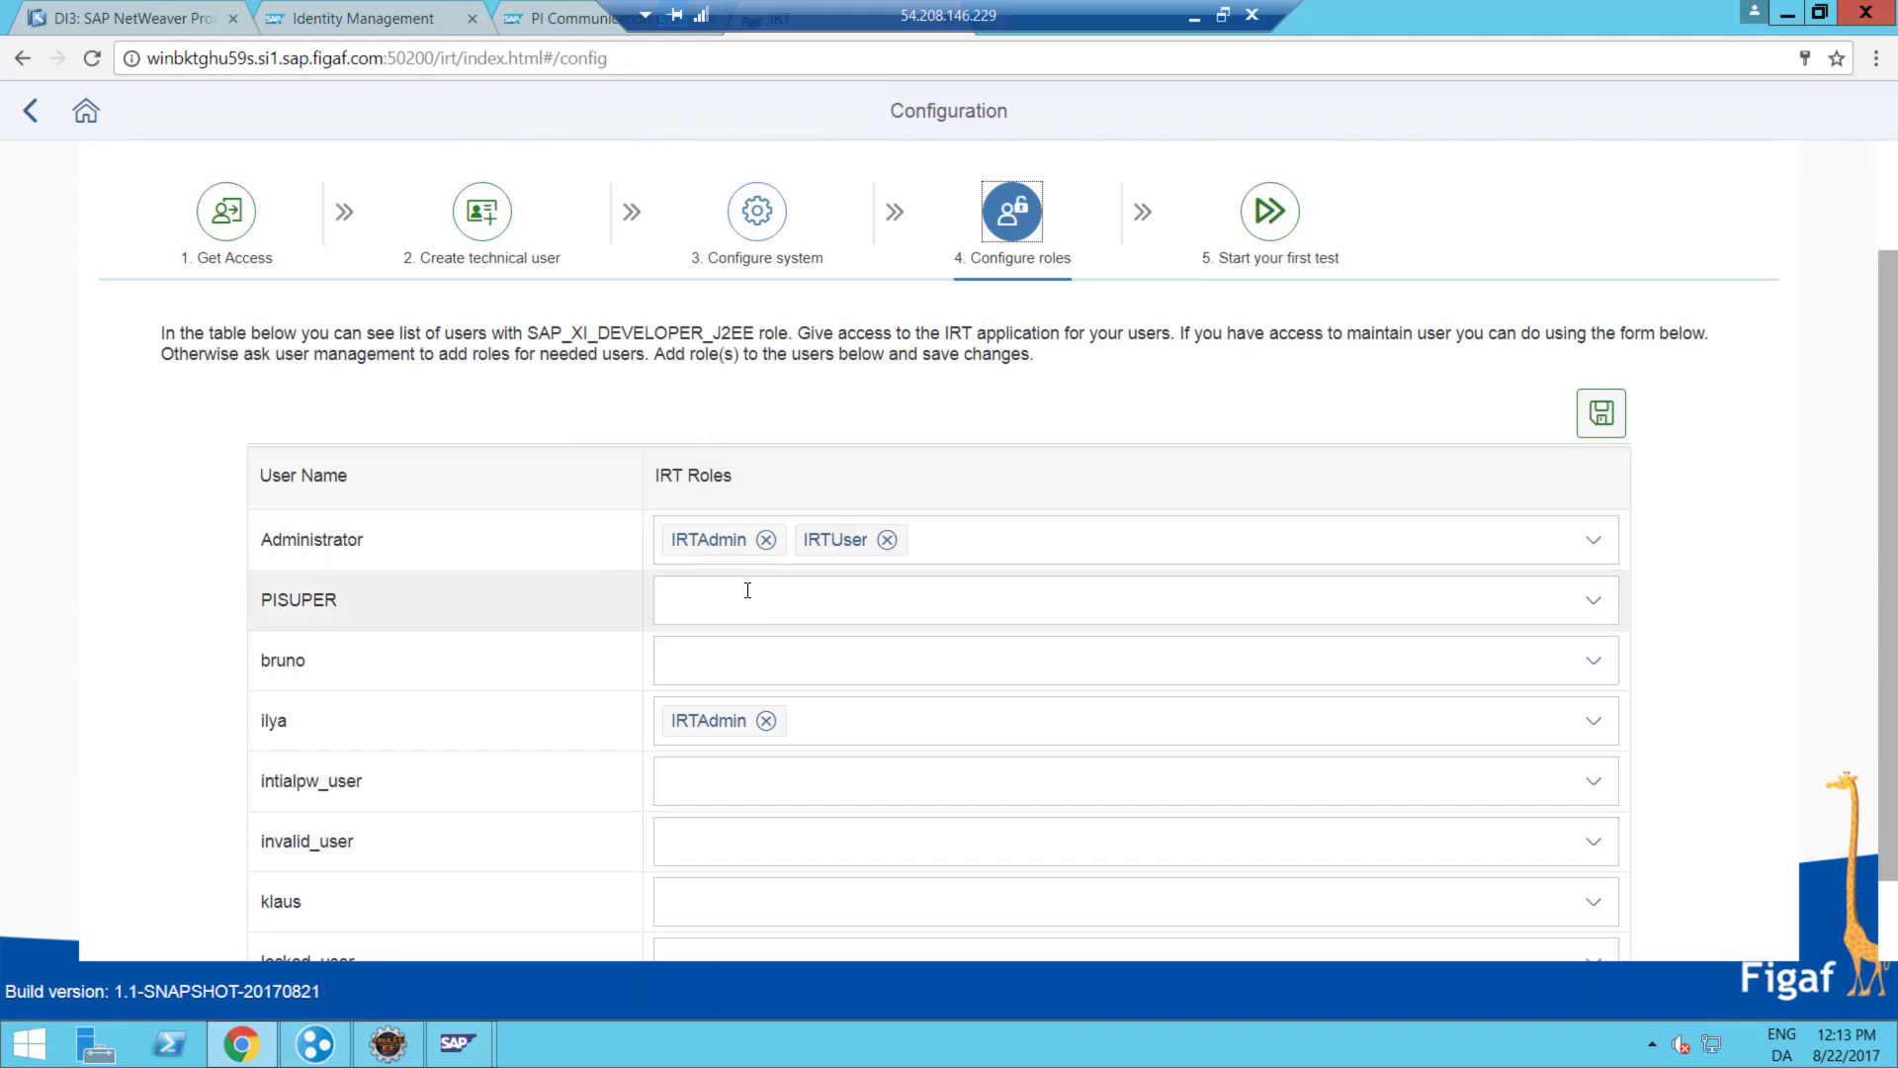
scroll(751, 680, down, 1)
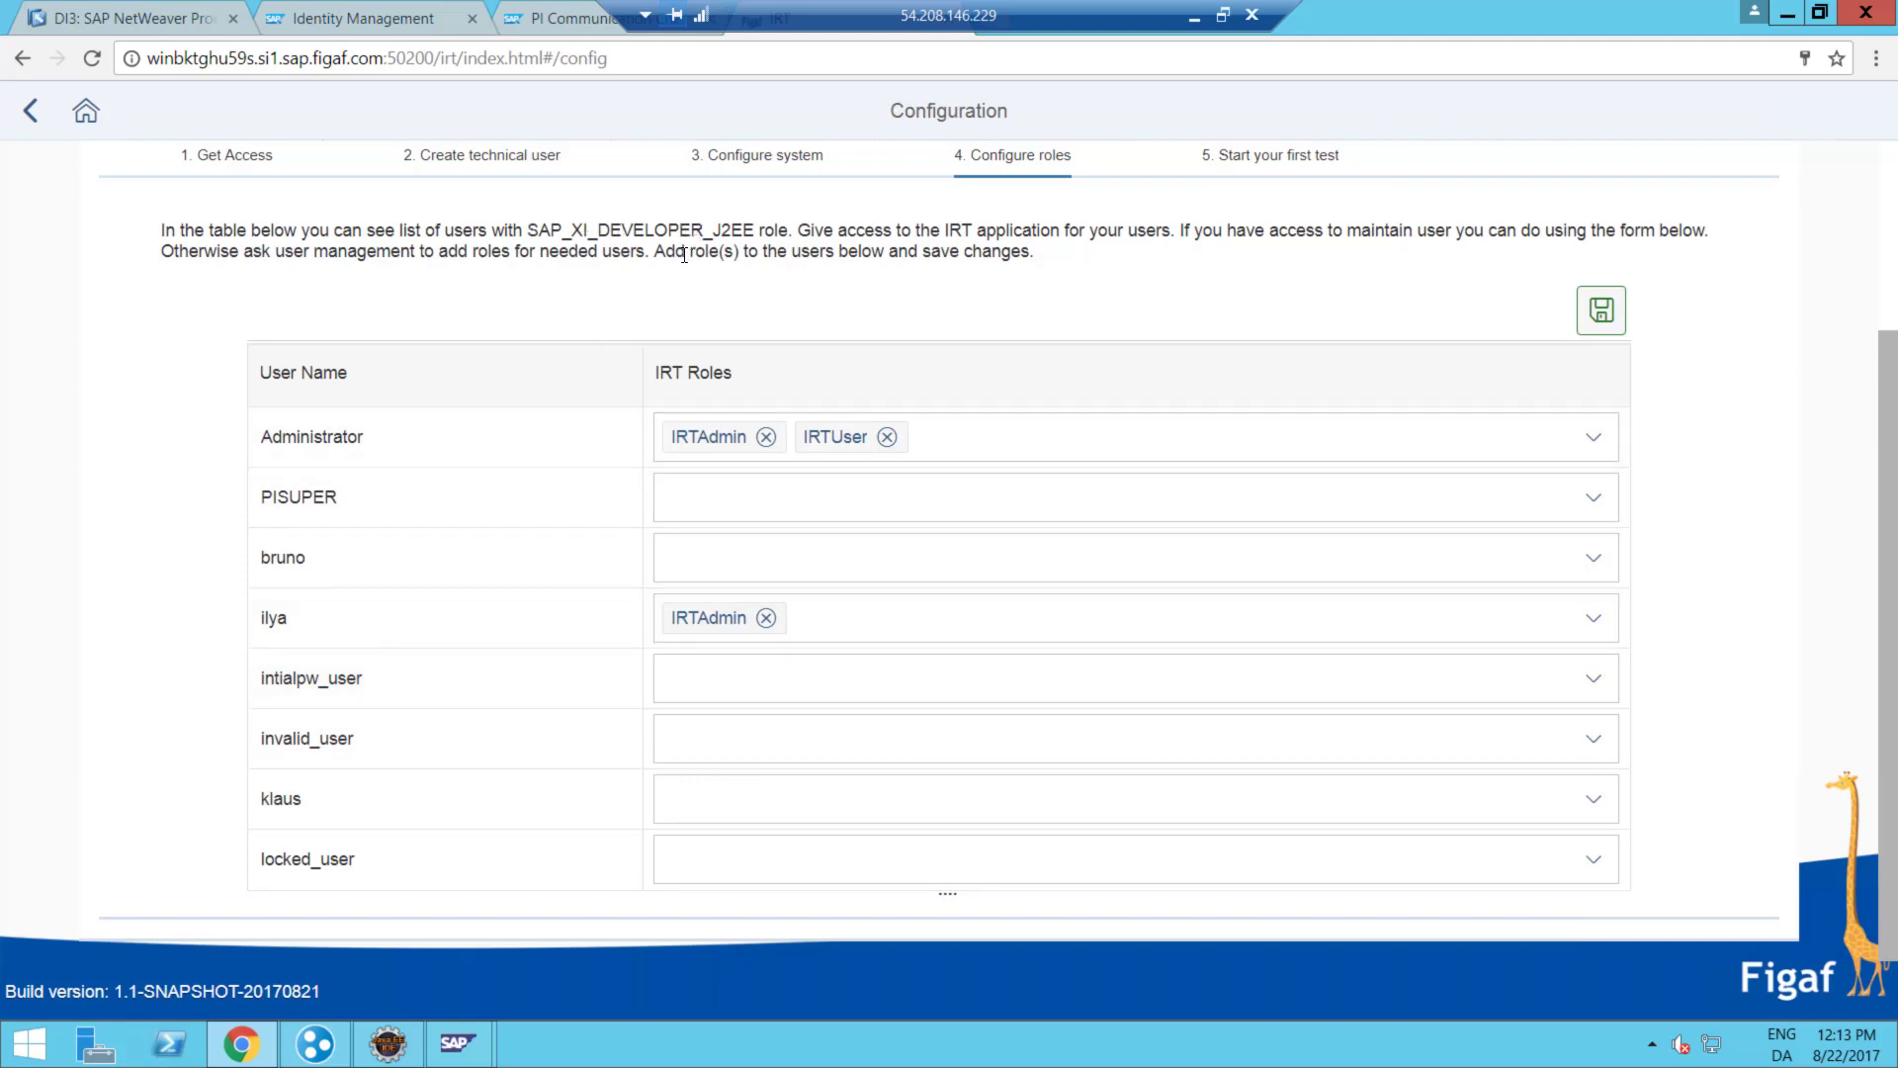
click(729, 501)
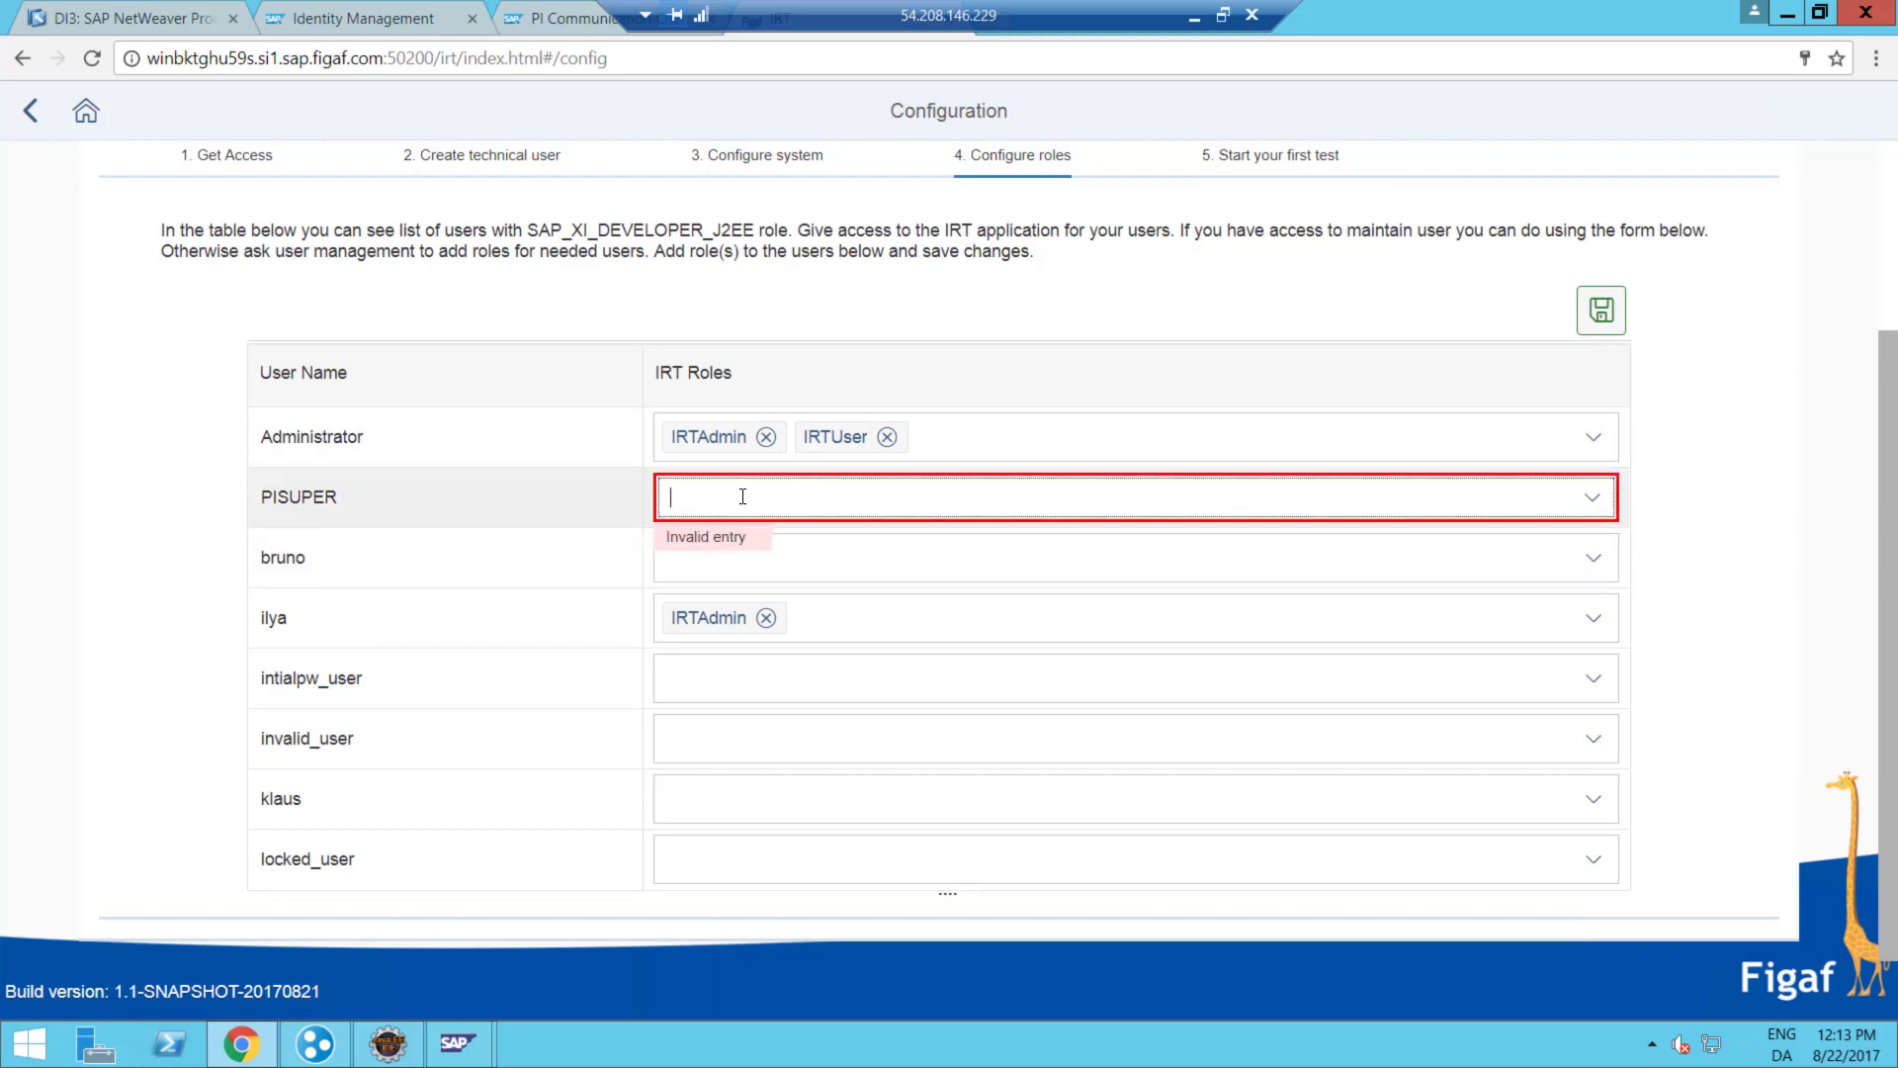
click(743, 496)
click(743, 496)
text(irt)
click(686, 687)
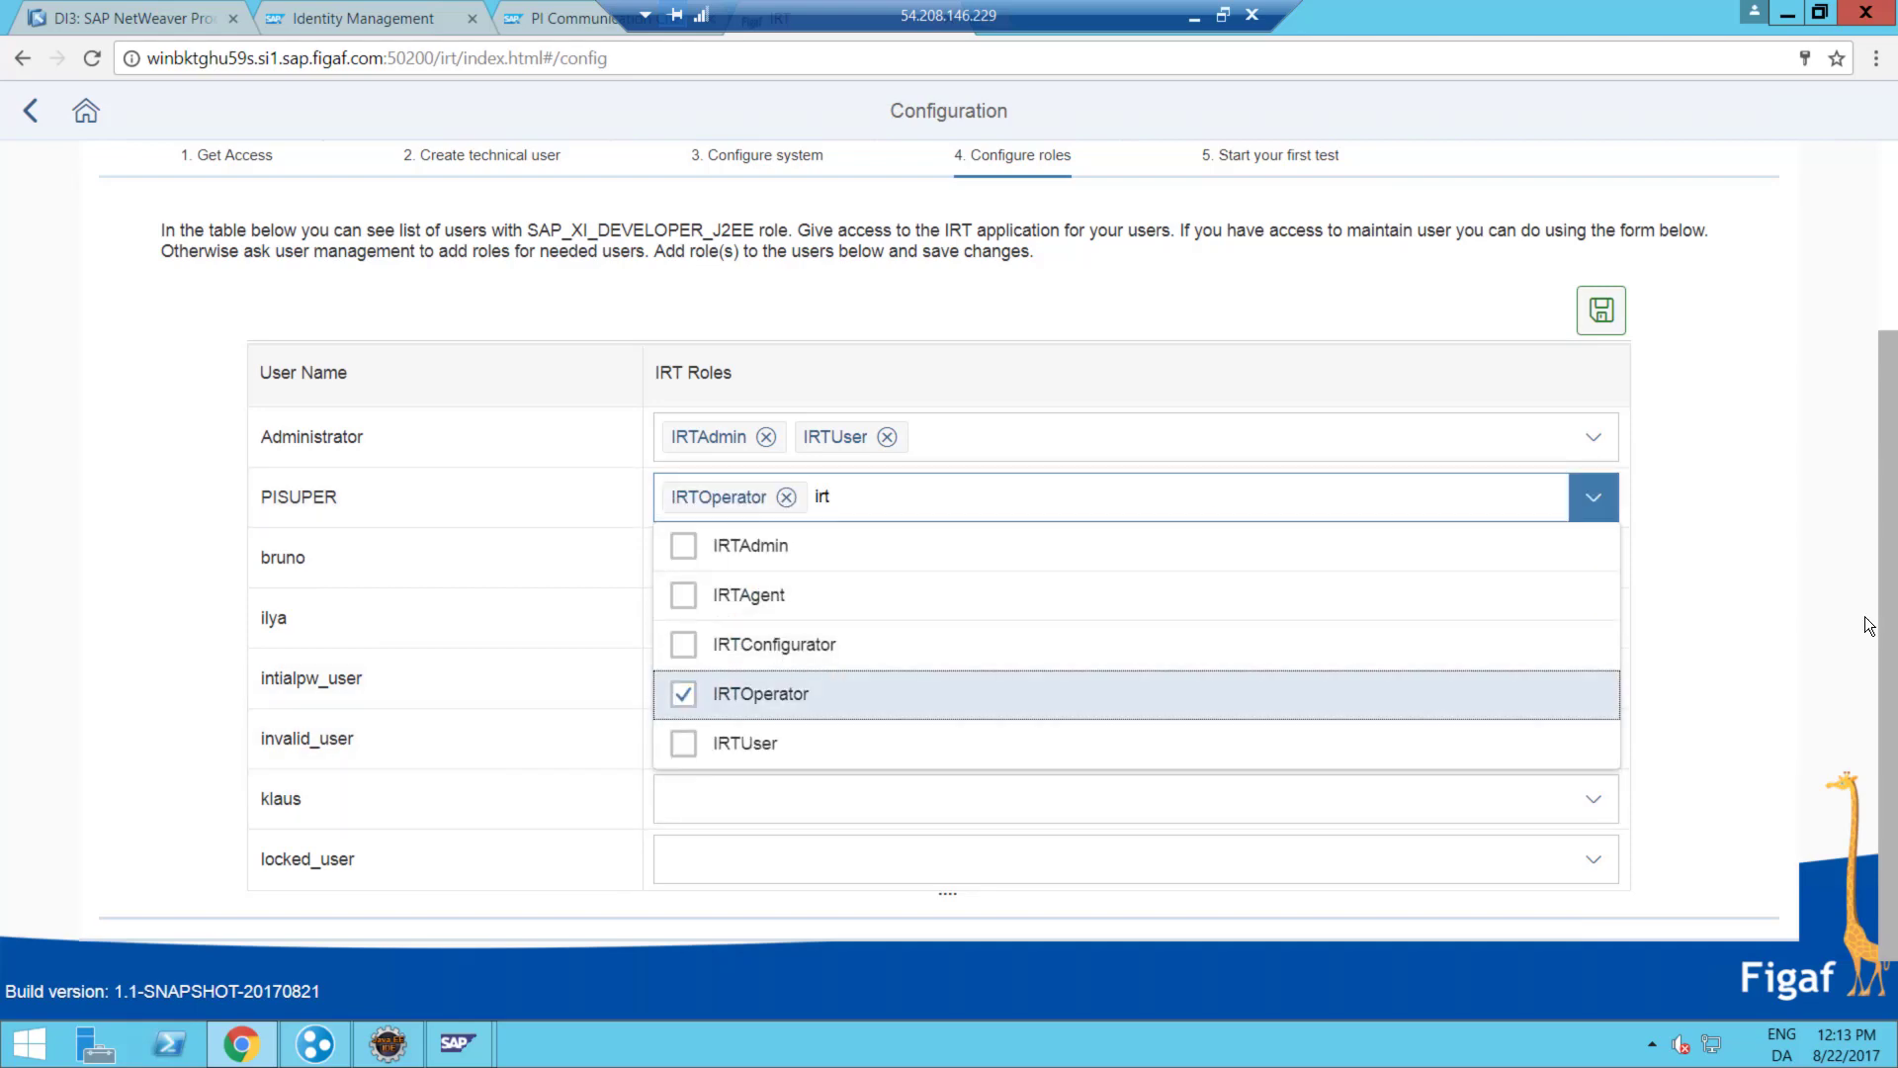
- Save the role assignments and go to step 5, Start your first test
click(1602, 311)
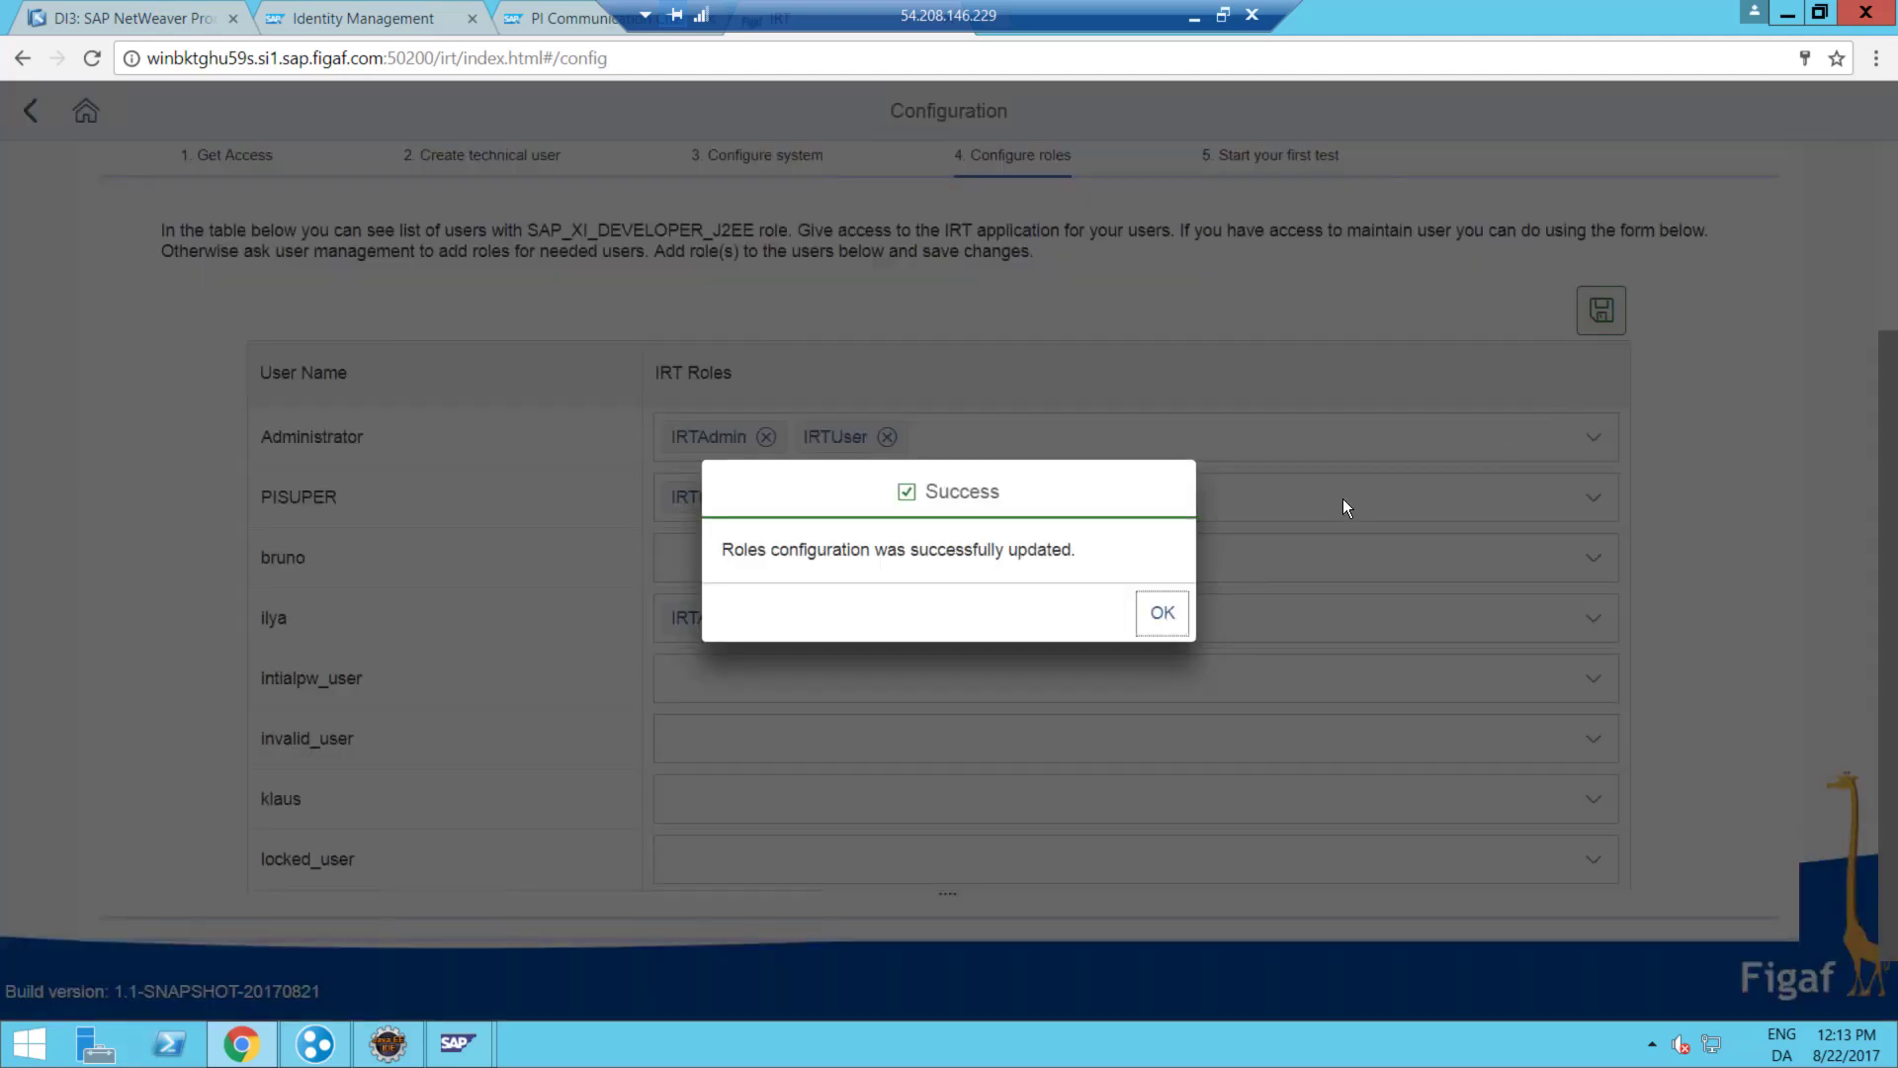
click(1161, 615)
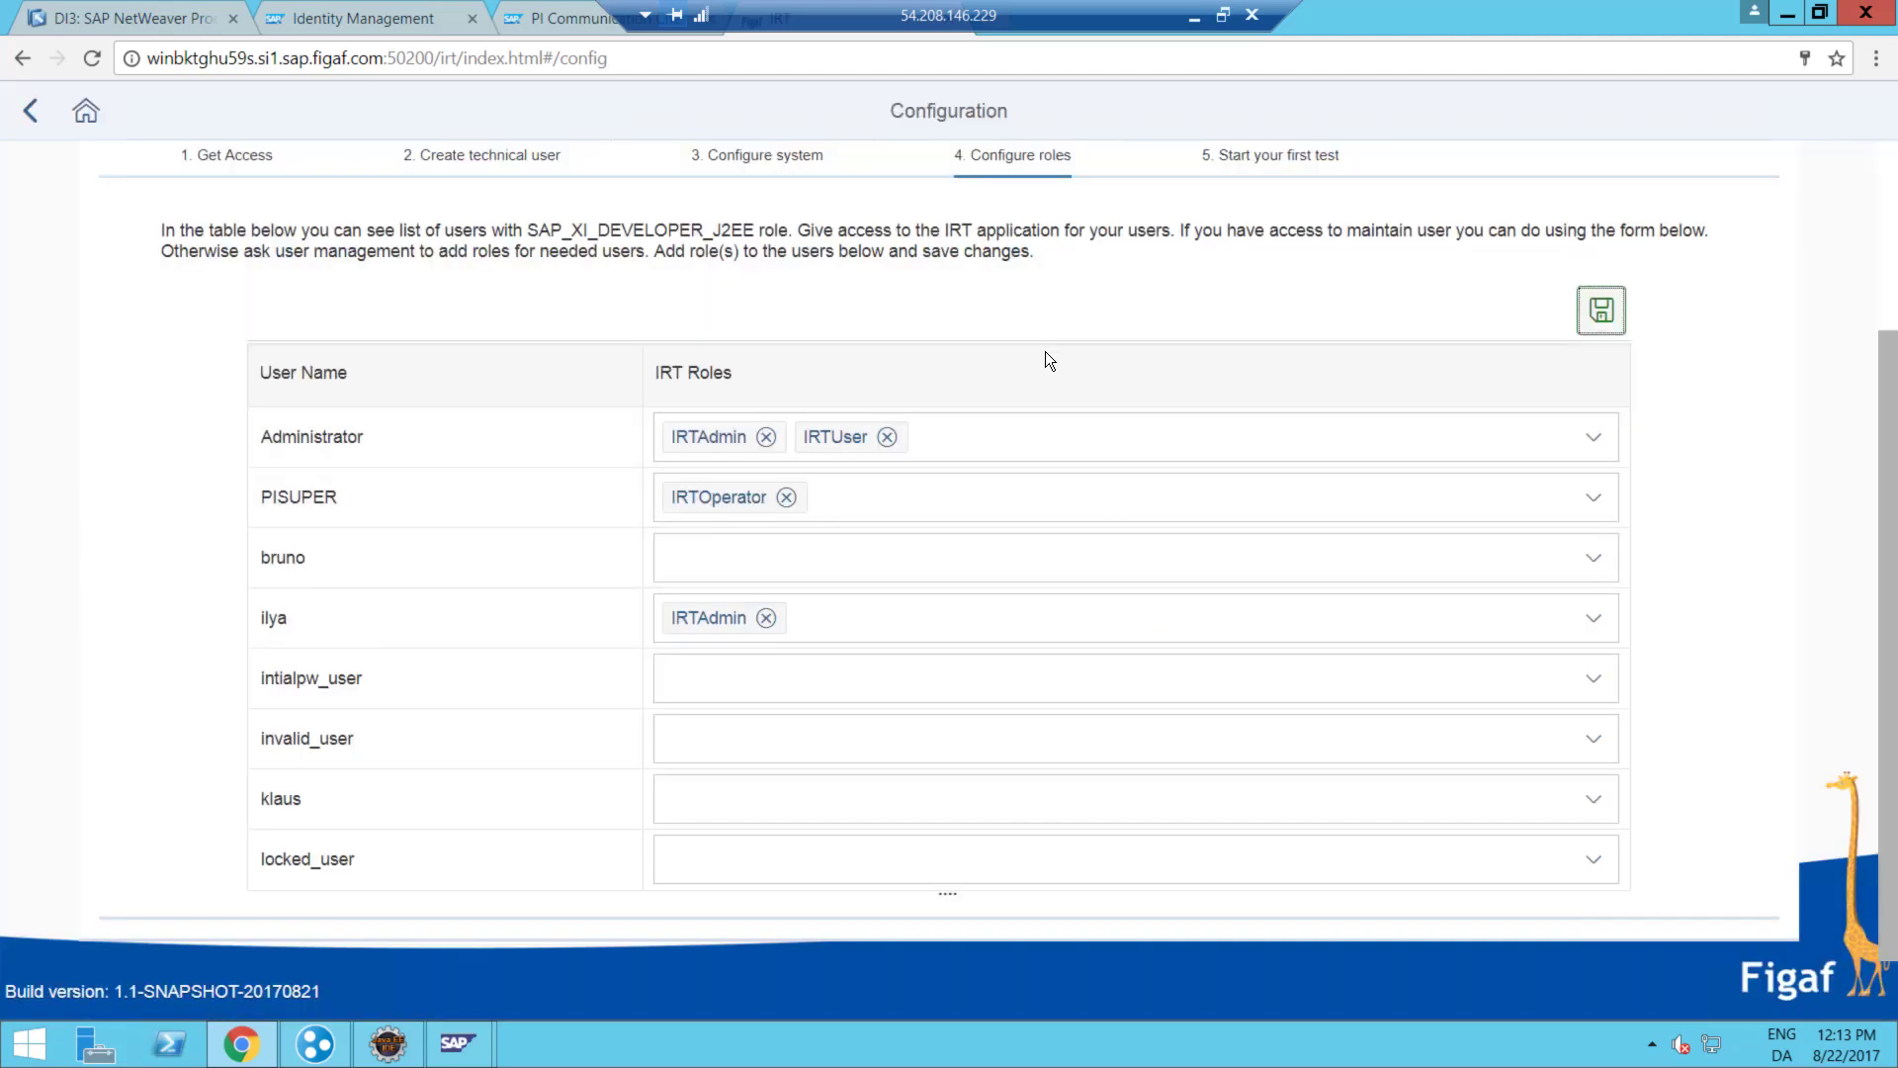
scroll(1233, 326, up, 3)
click(1266, 348)
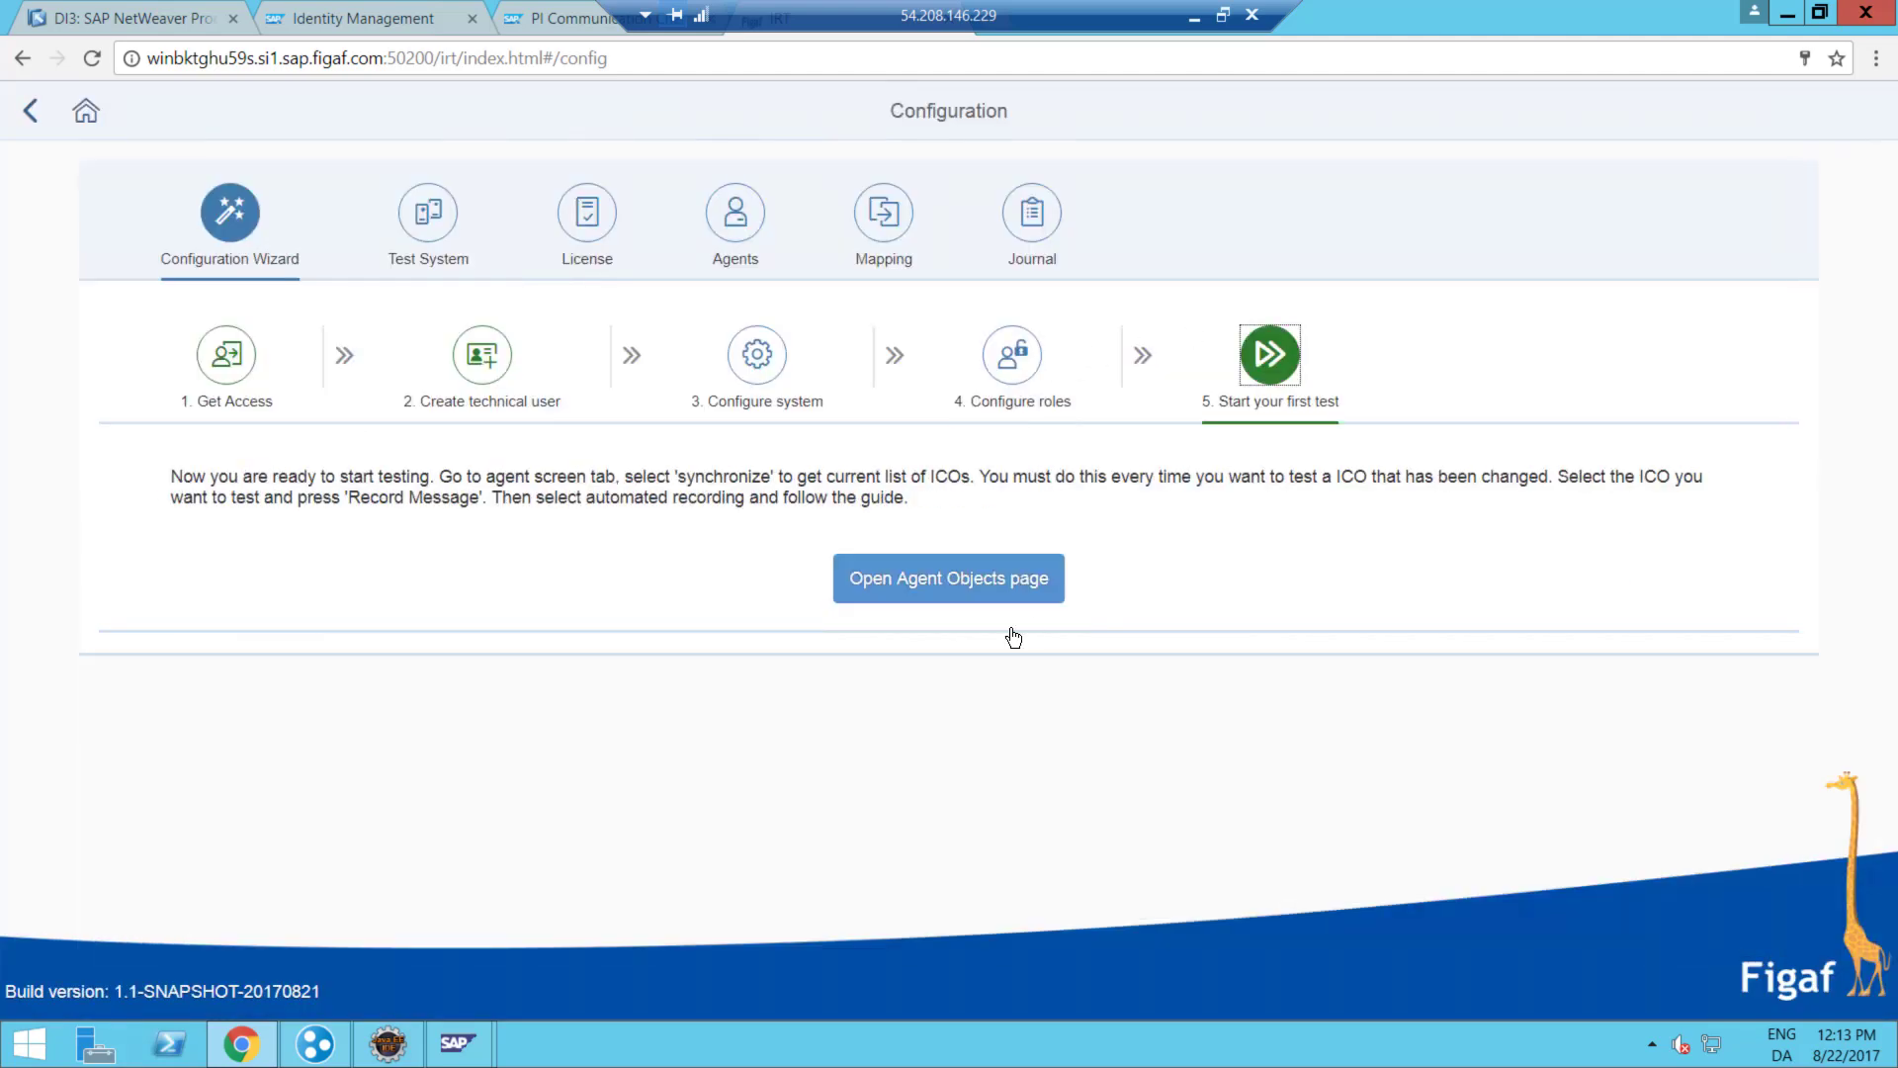
- Synchronize agent DI3 from Agent Objects so its 18 ICOs are listed
click(981, 588)
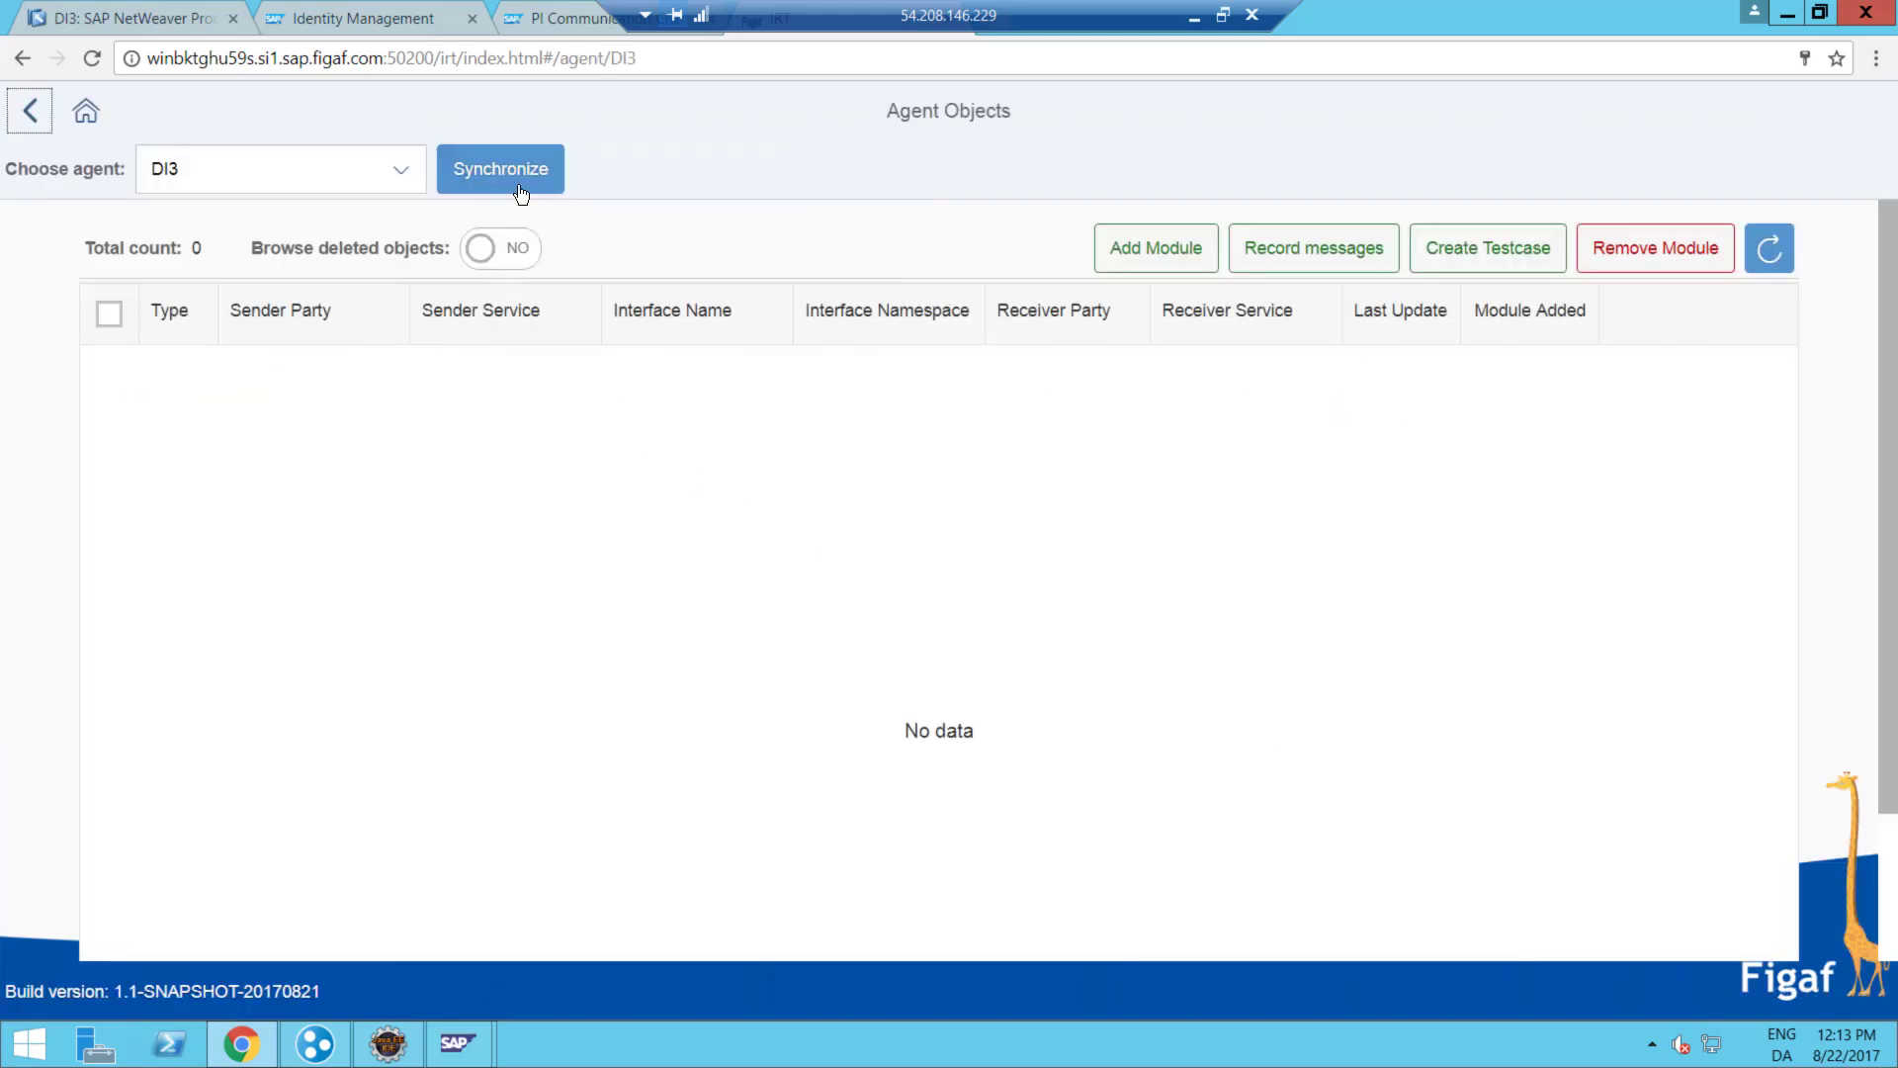
click(518, 188)
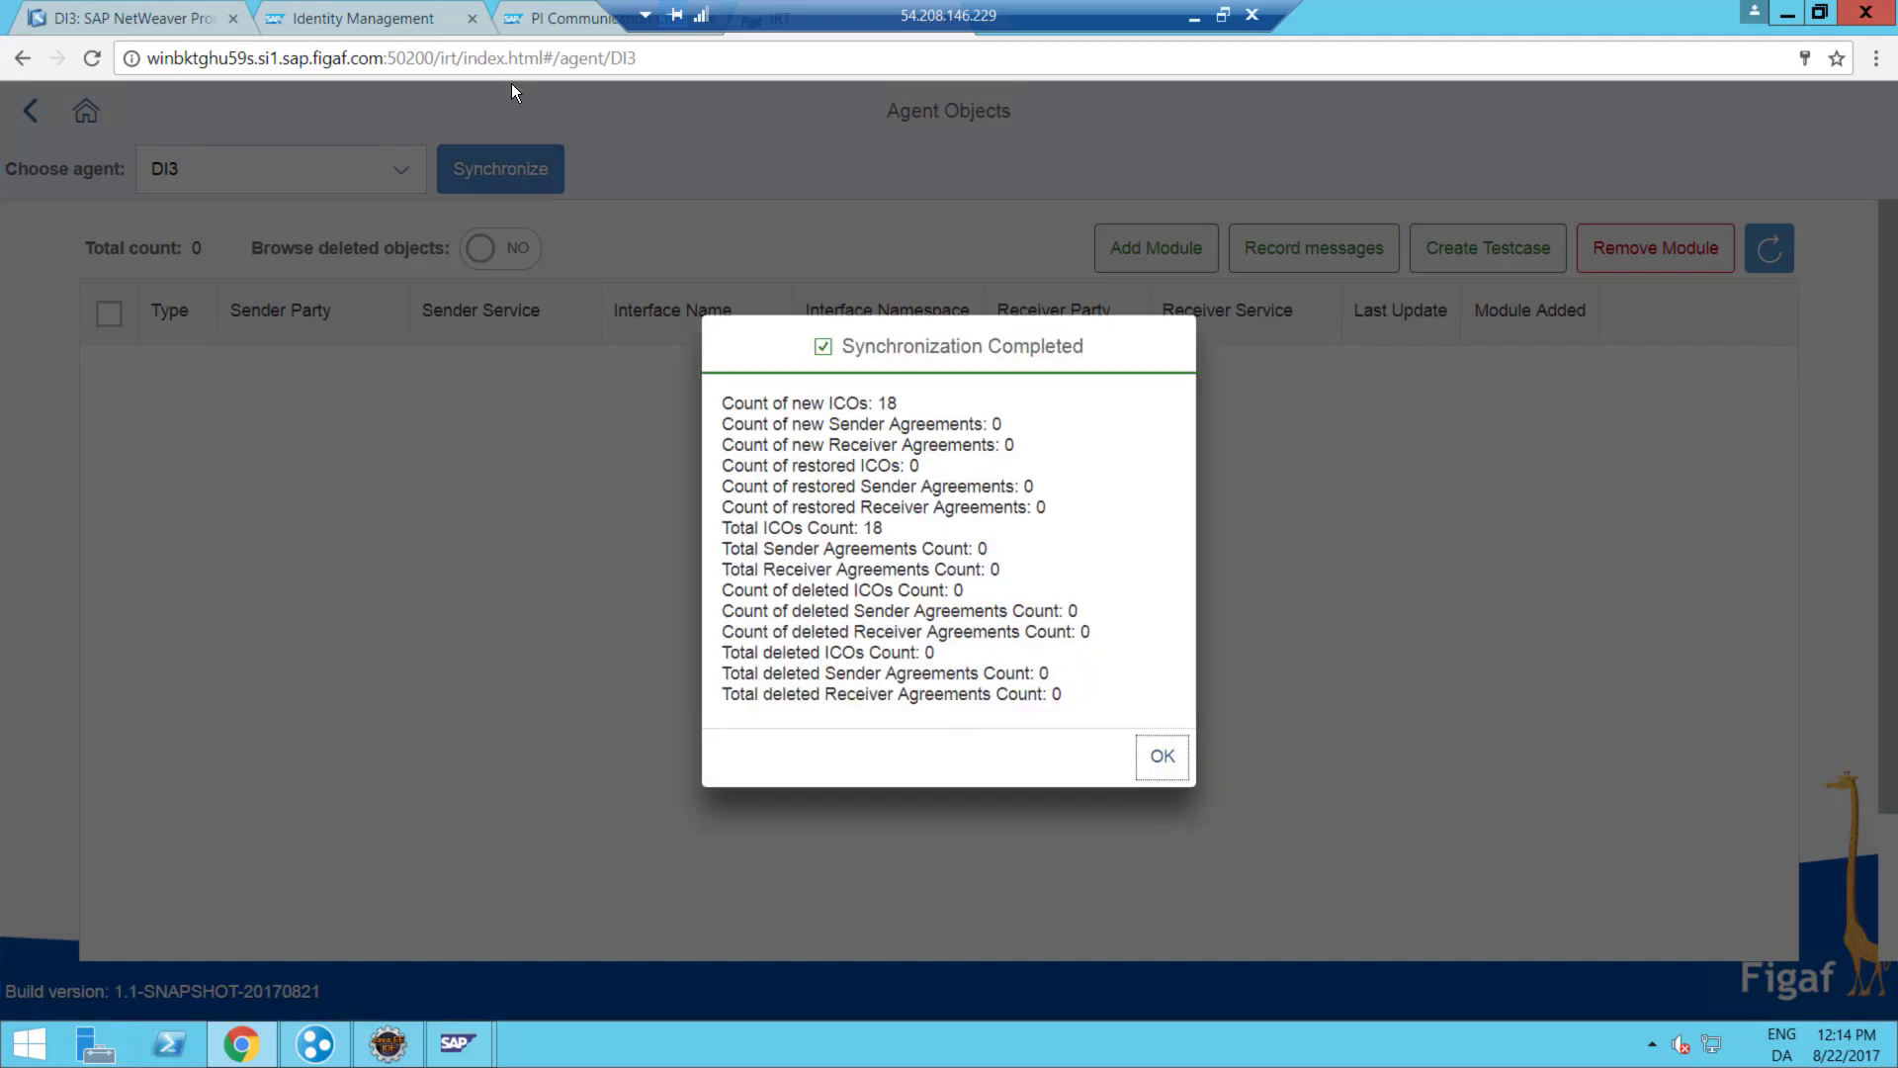
click(1172, 769)
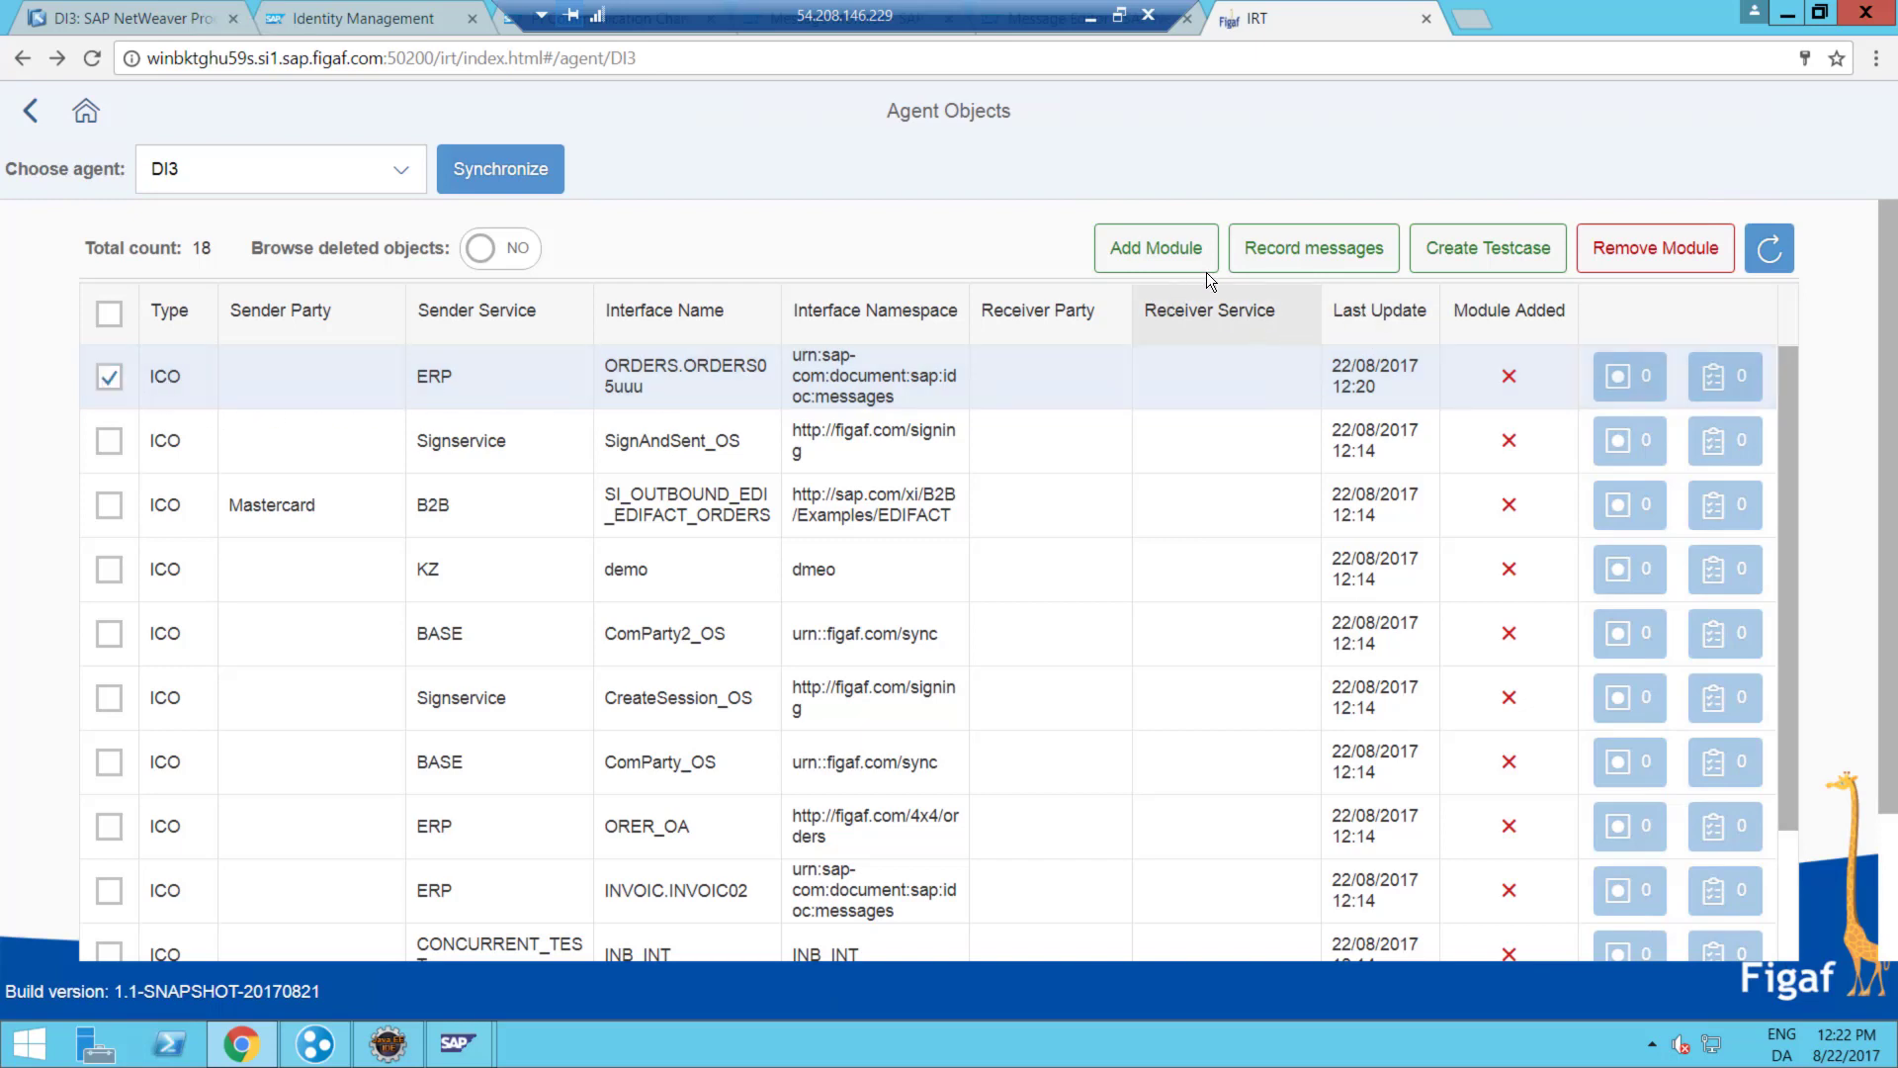
- Set up an automatic recording of 2 messages for the ORDERS ICO
click(1268, 253)
click(942, 647)
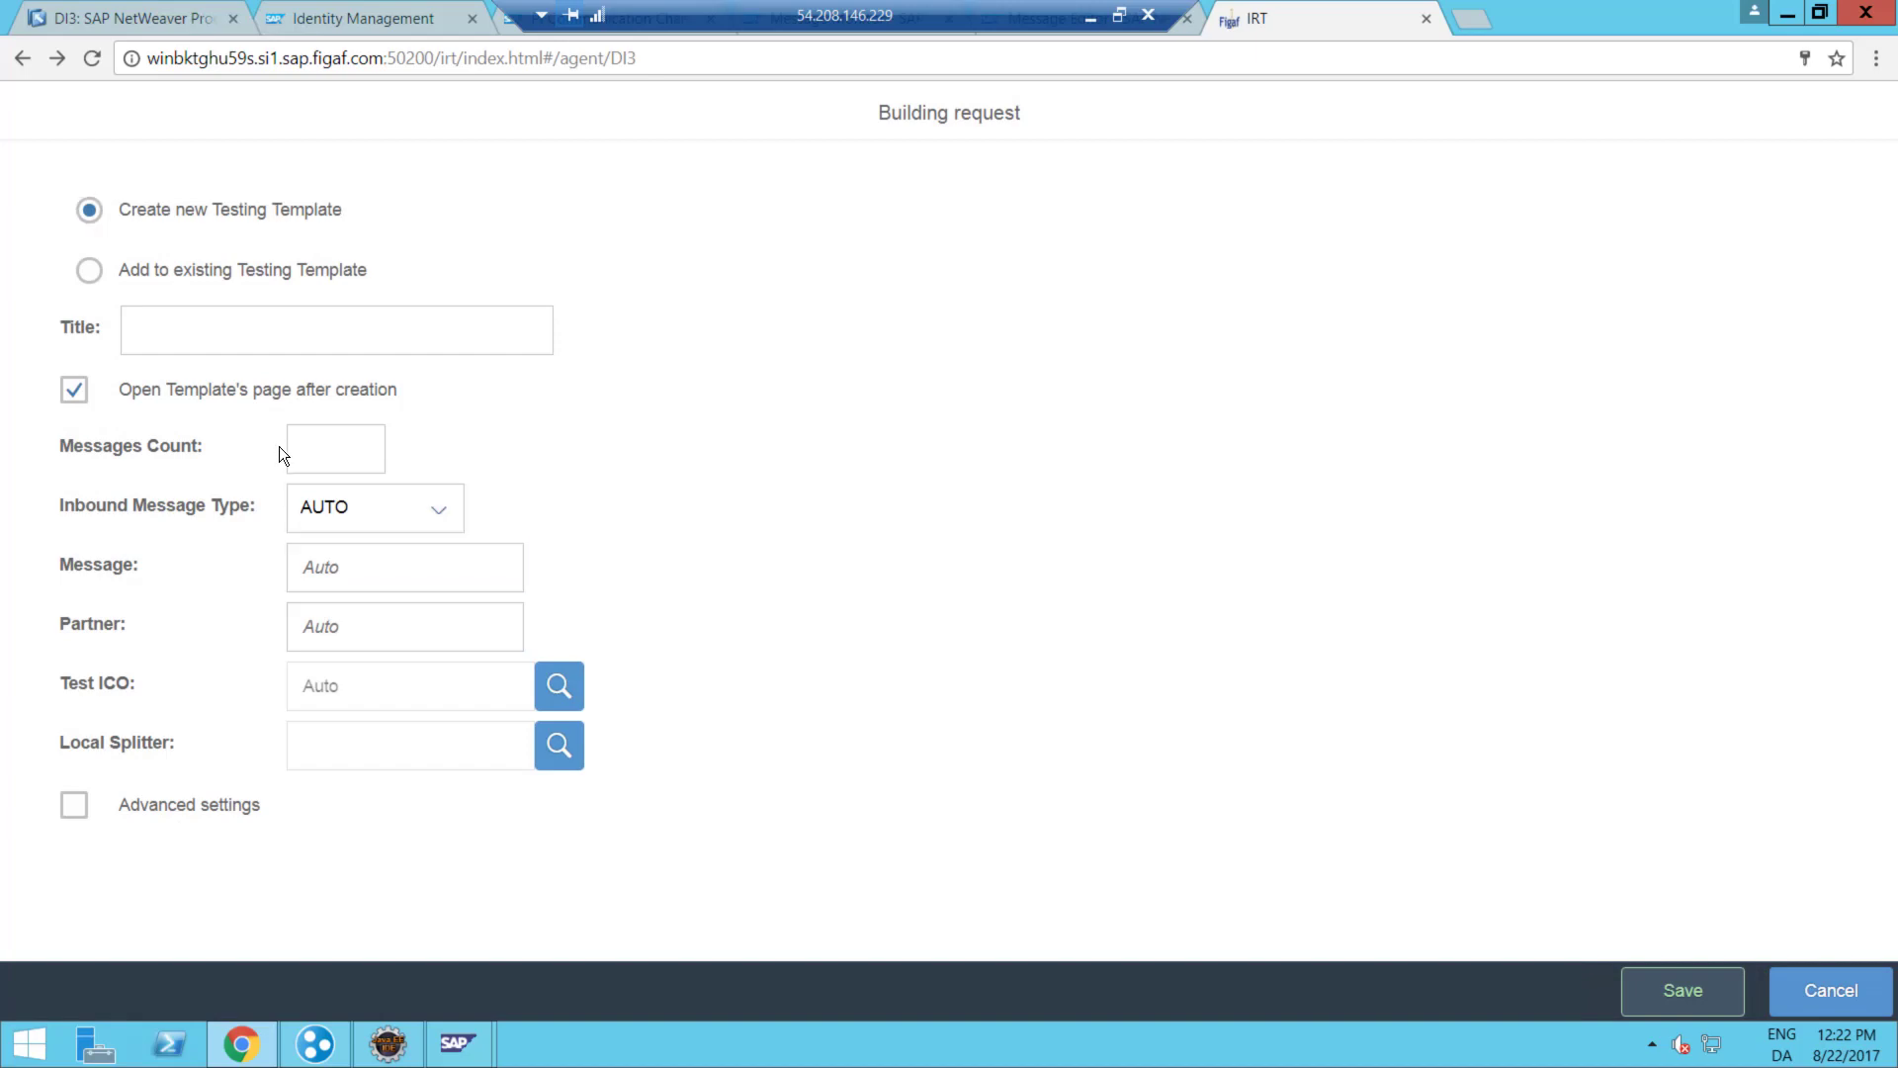
click(296, 449)
text(2)
click(1683, 989)
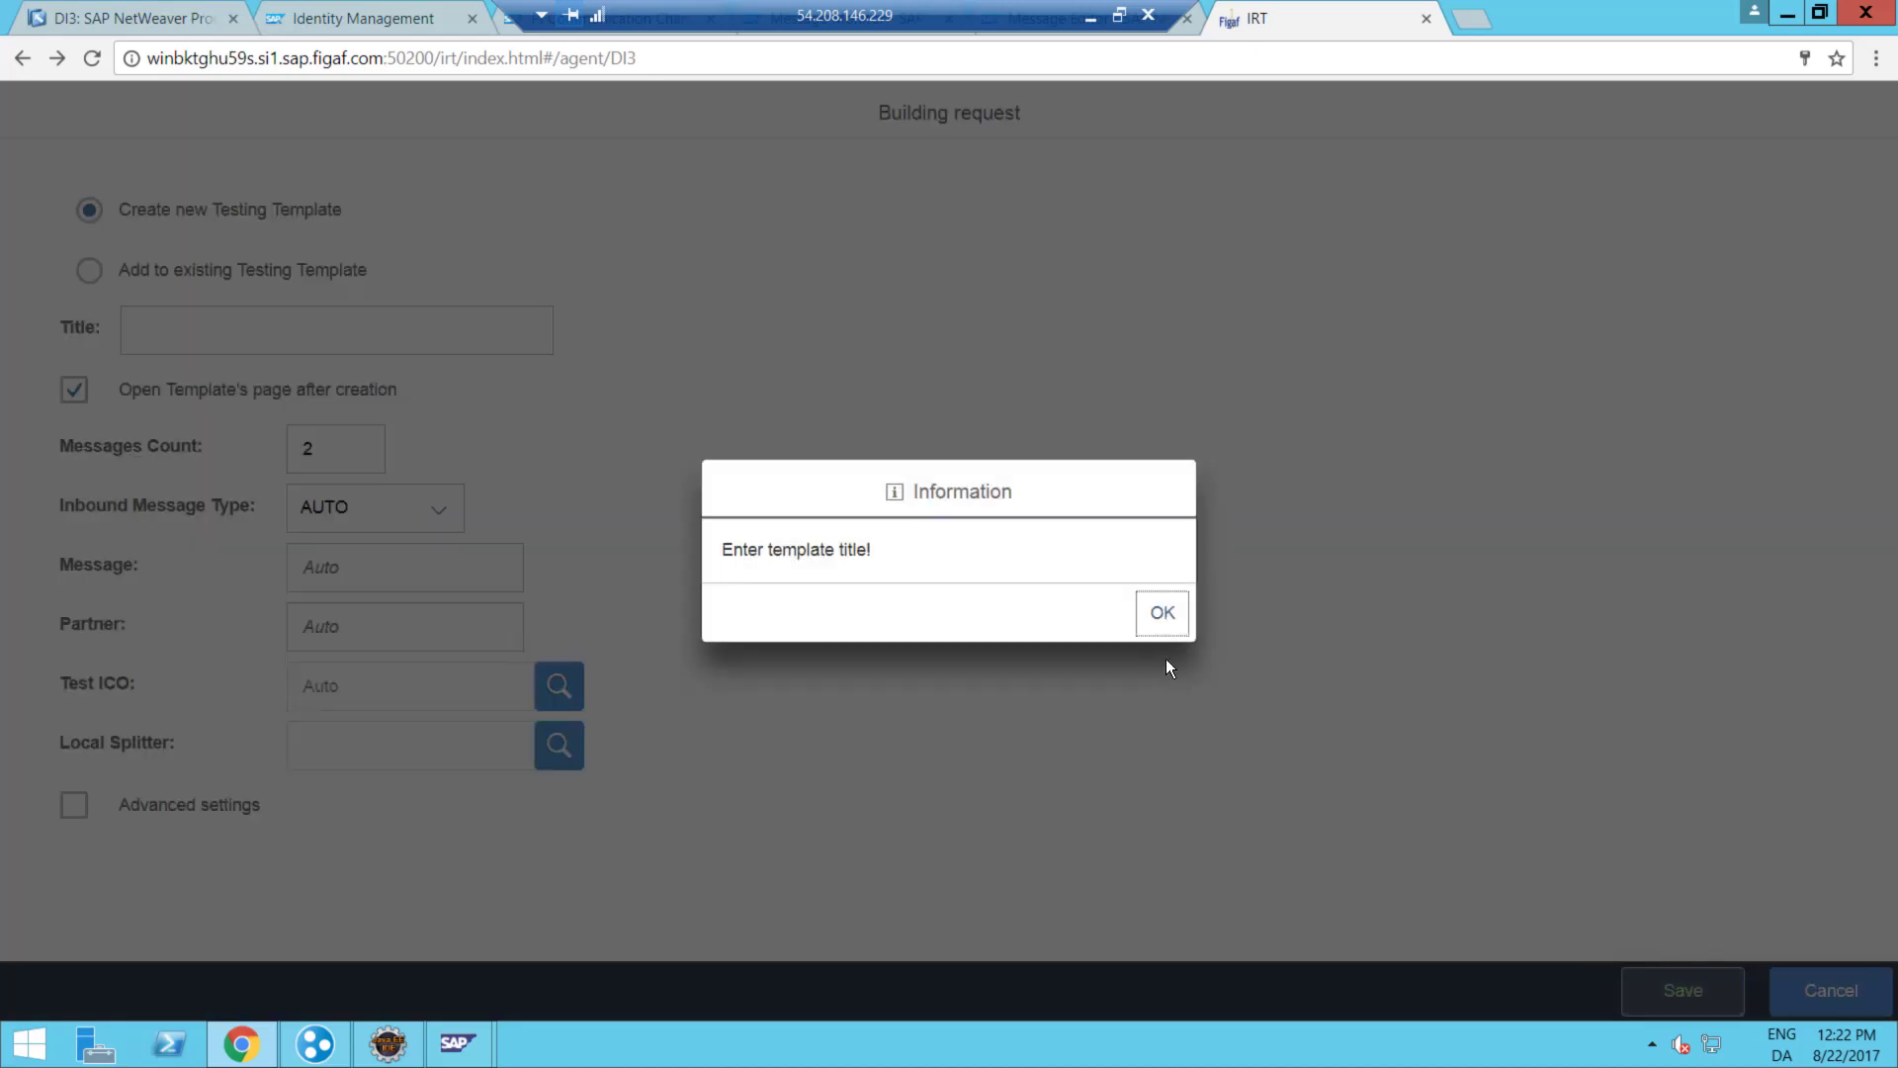
click(1162, 614)
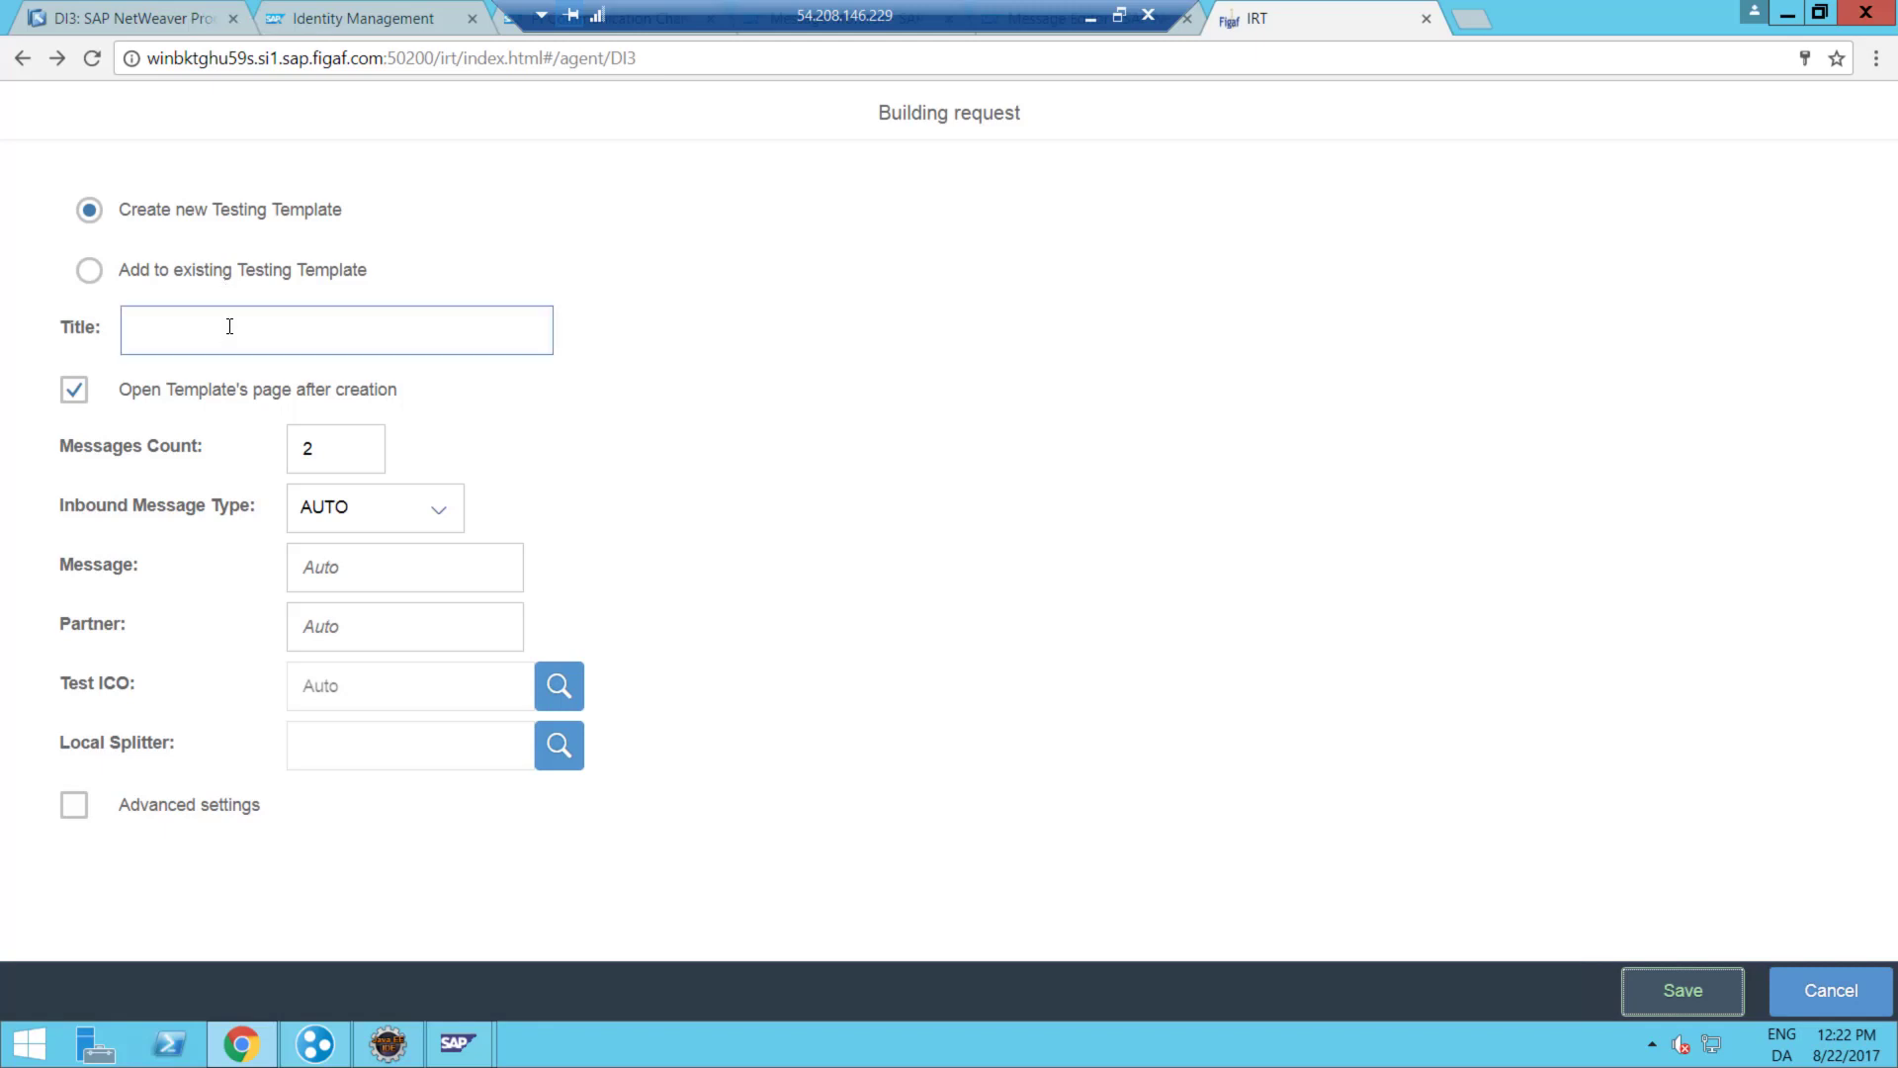
- Title the testing template 'IRT TEst' and save it
click(229, 327)
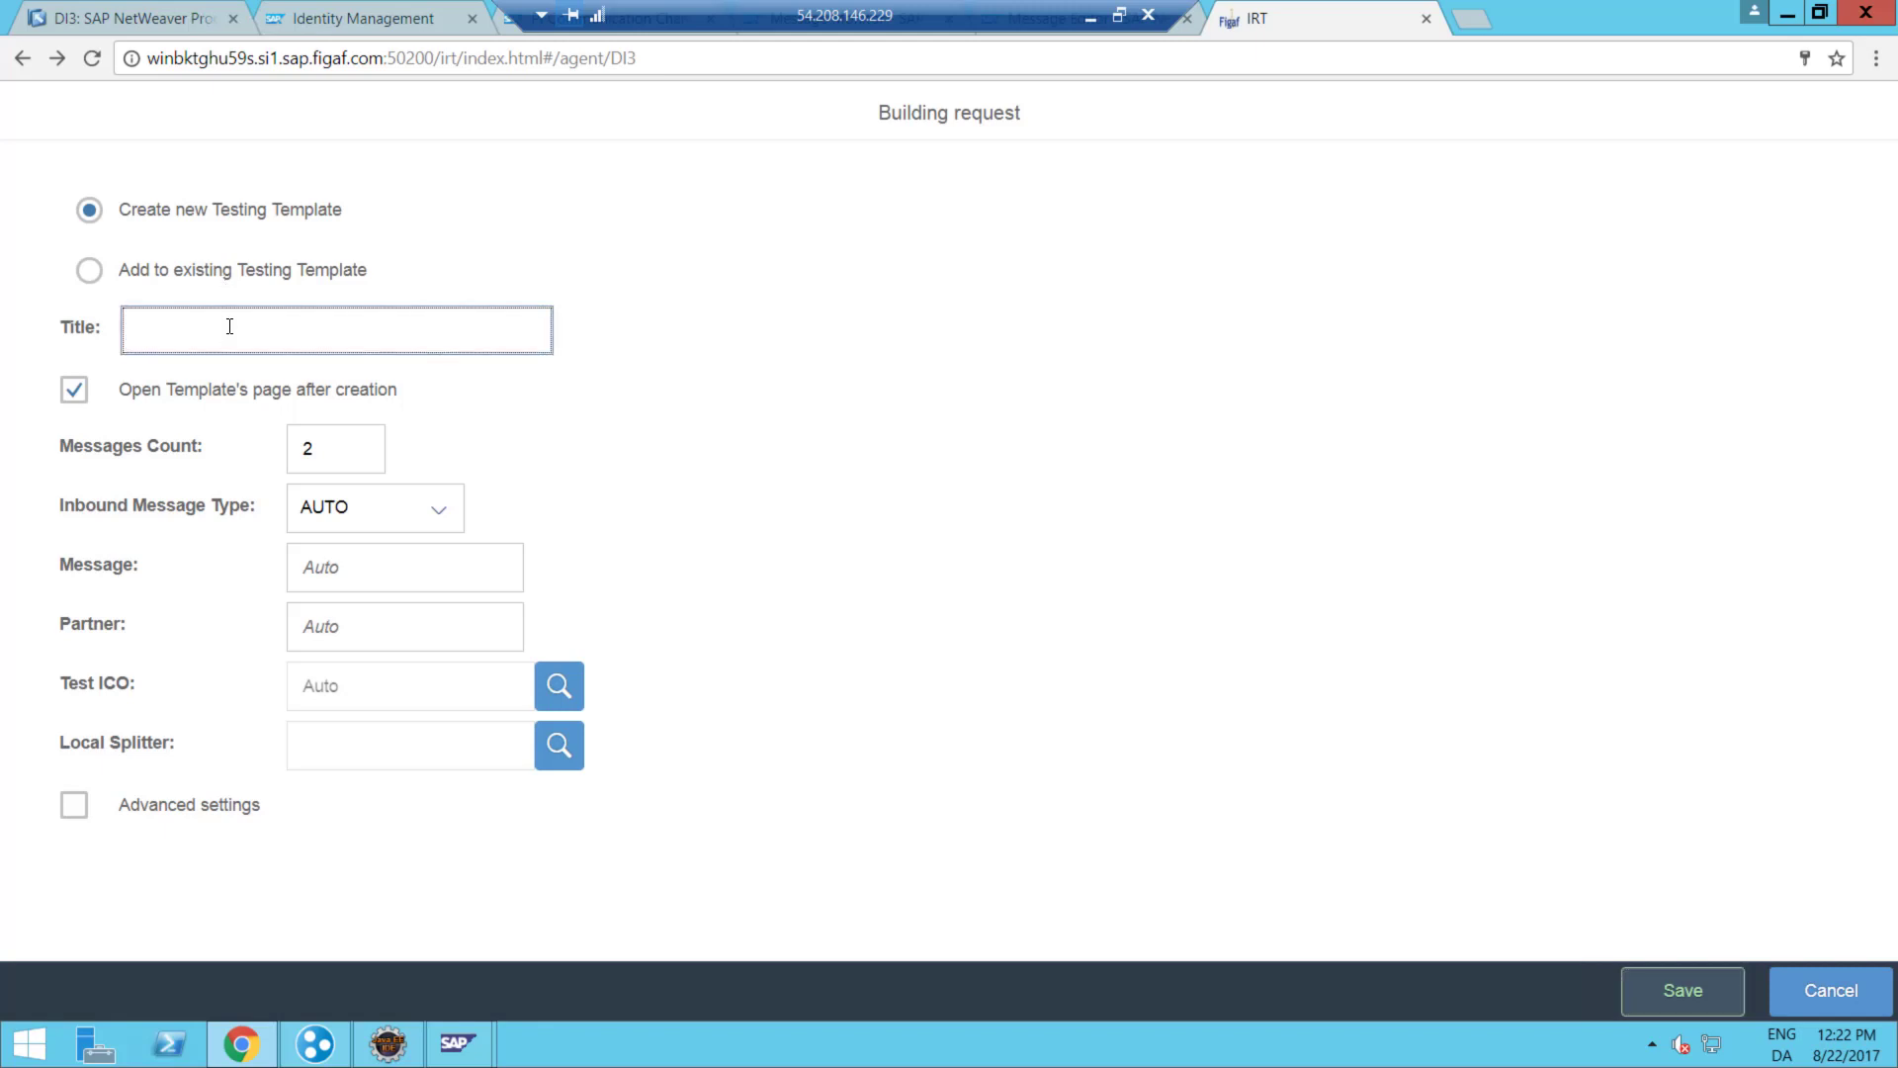
text(IRT TEst)
click(1722, 1006)
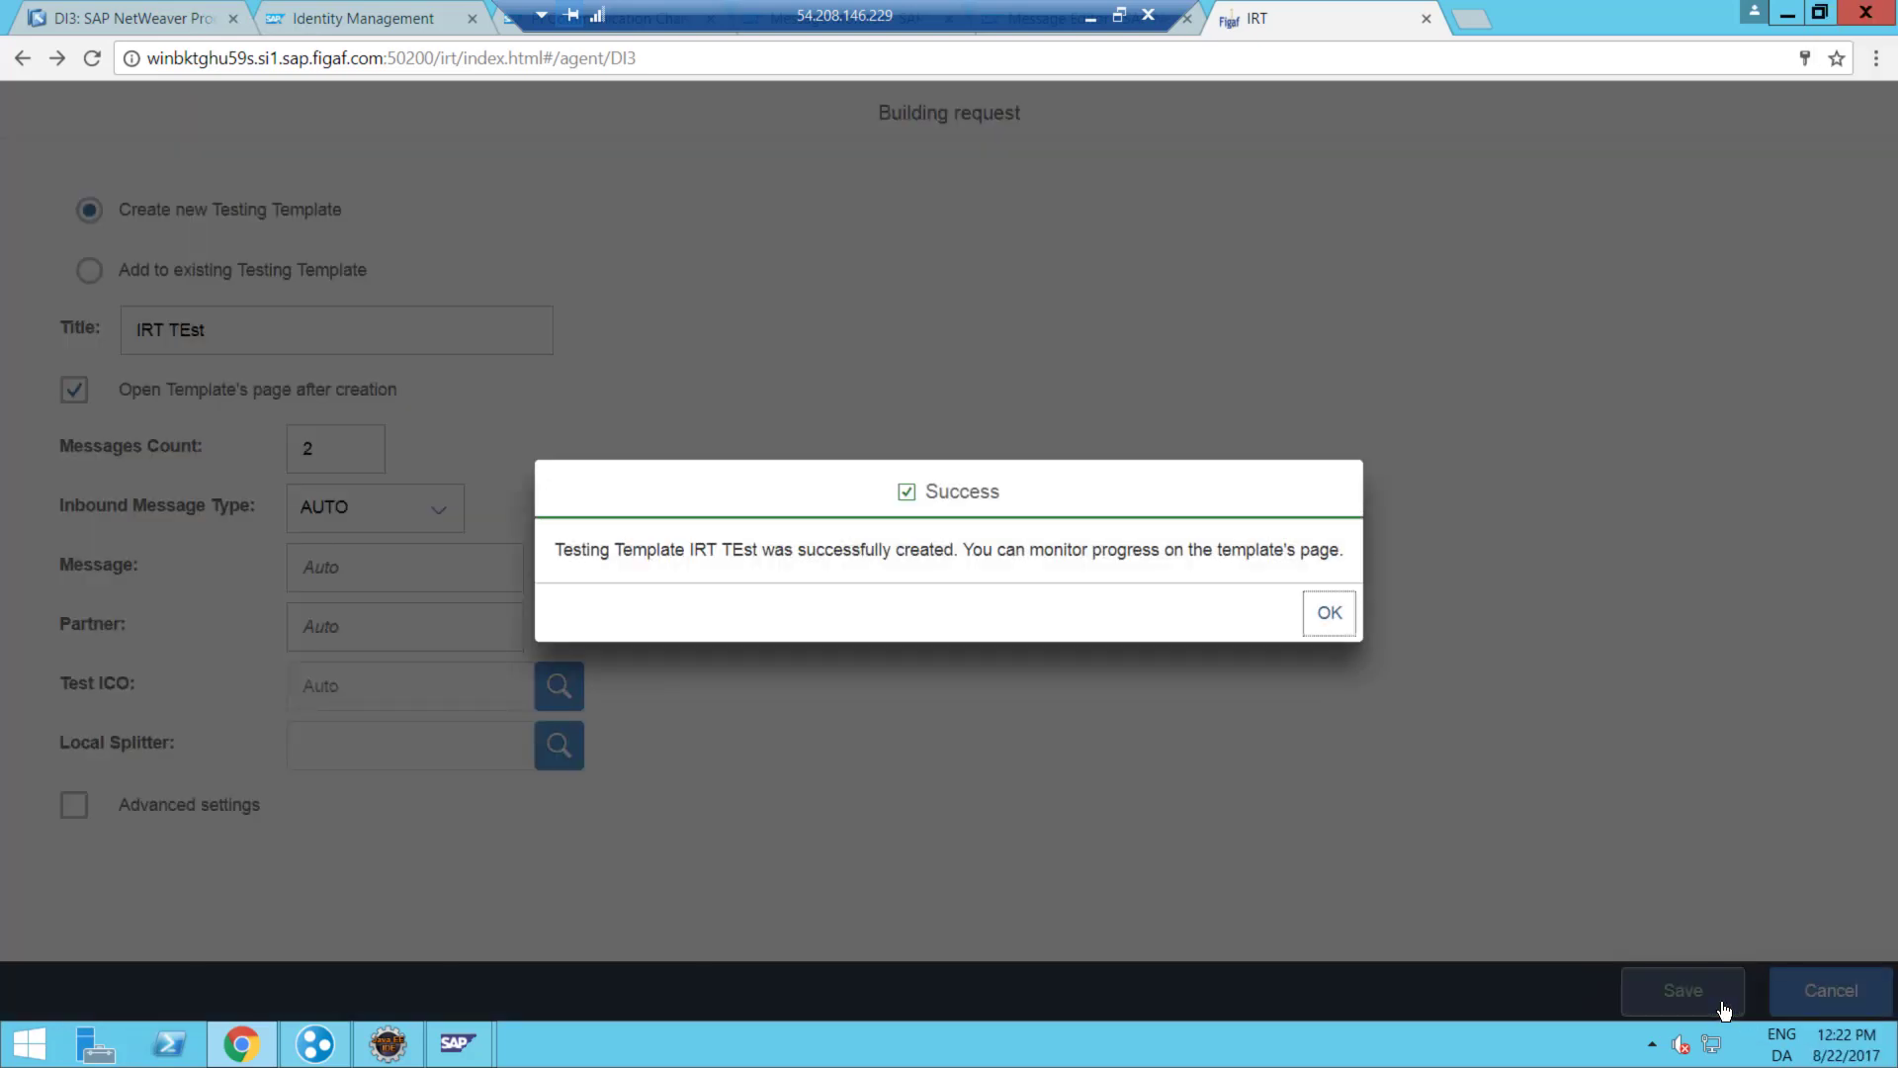
click(1328, 612)
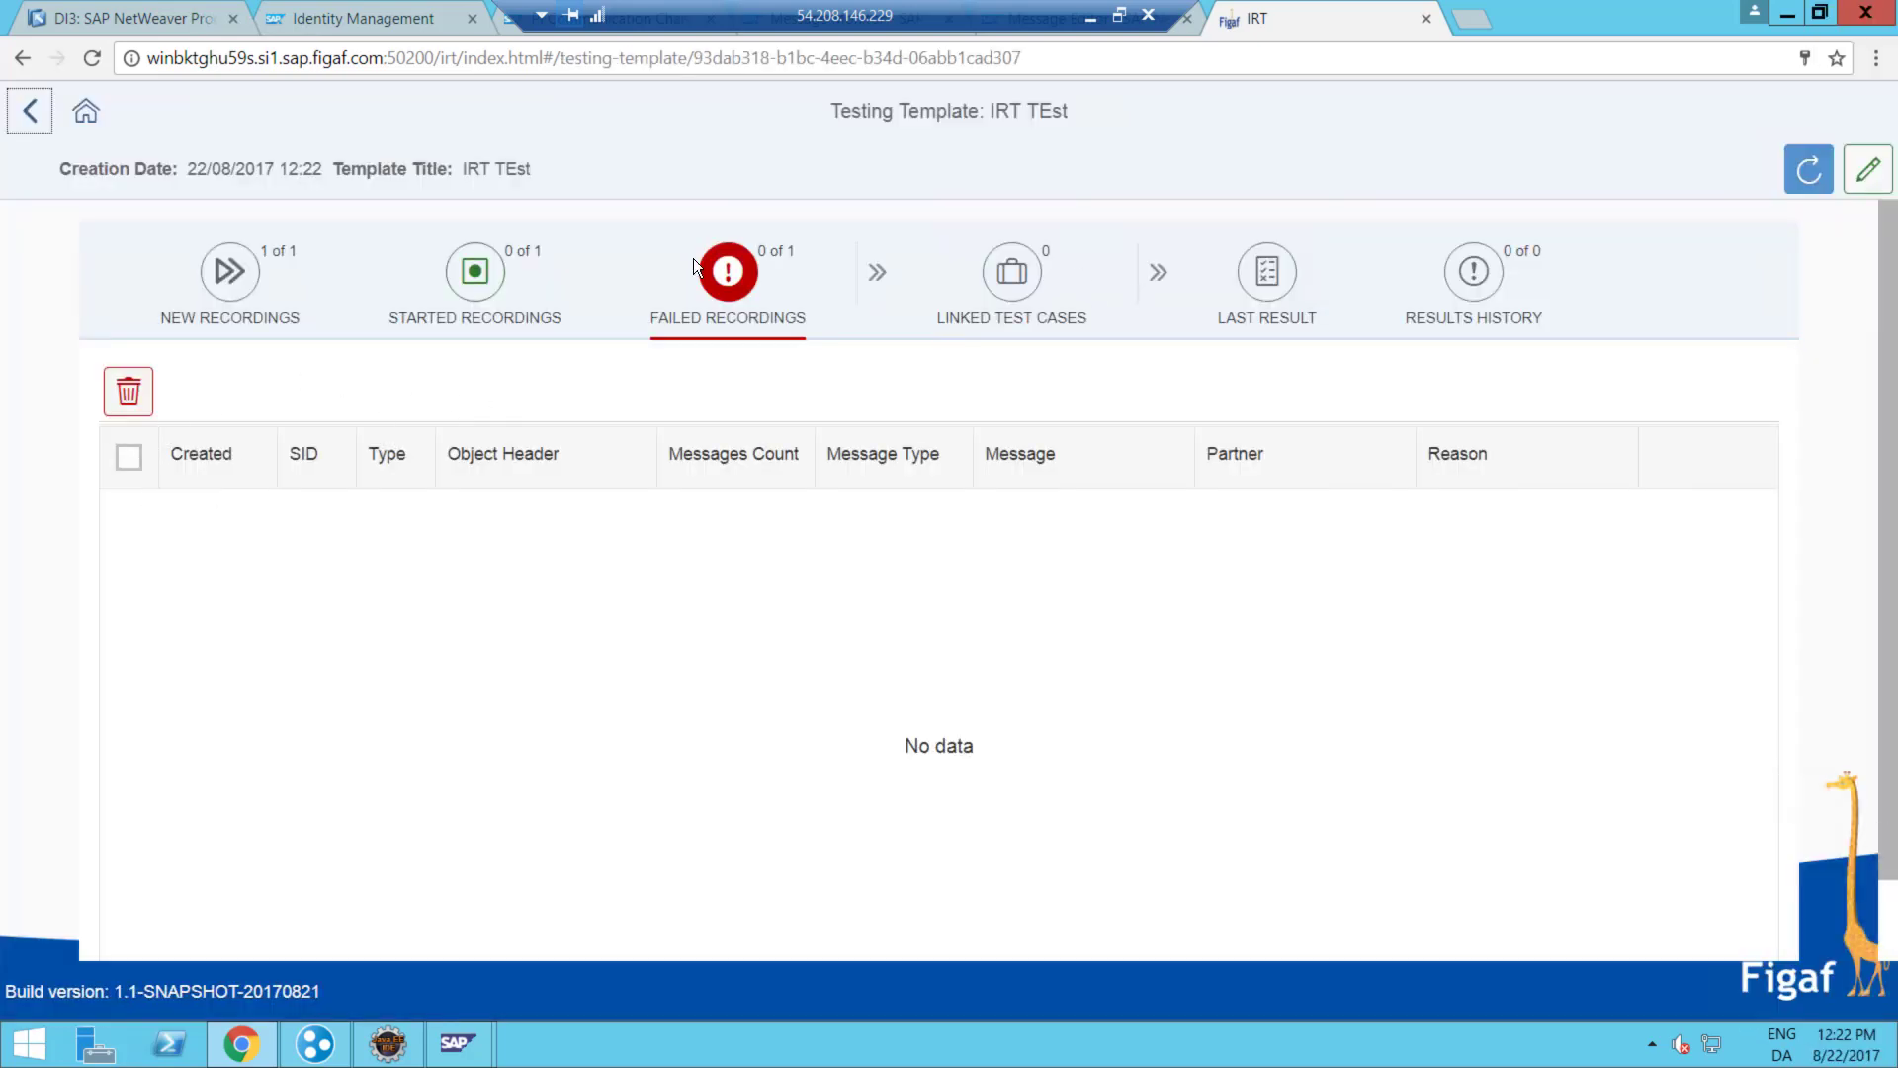
- Start the new ORDERS recording and view it under Started Recordings
click(231, 279)
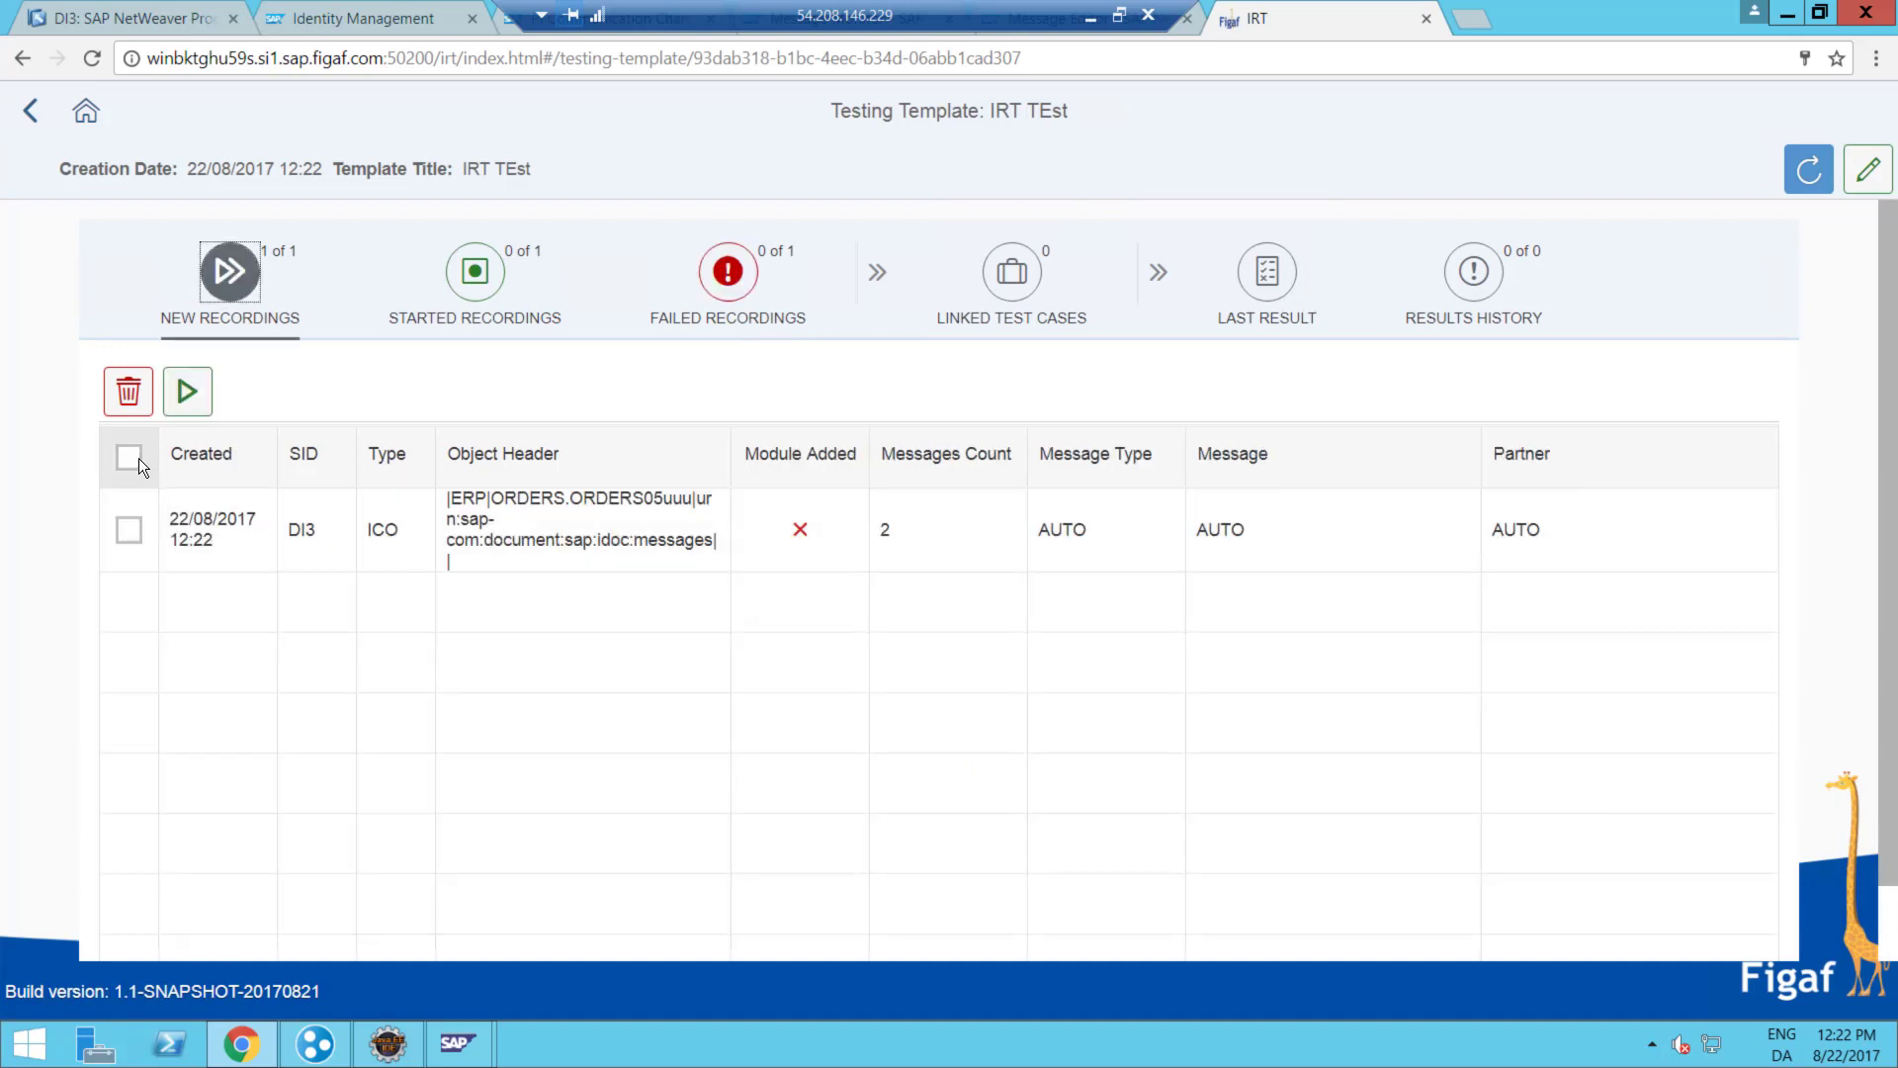
click(129, 457)
click(180, 397)
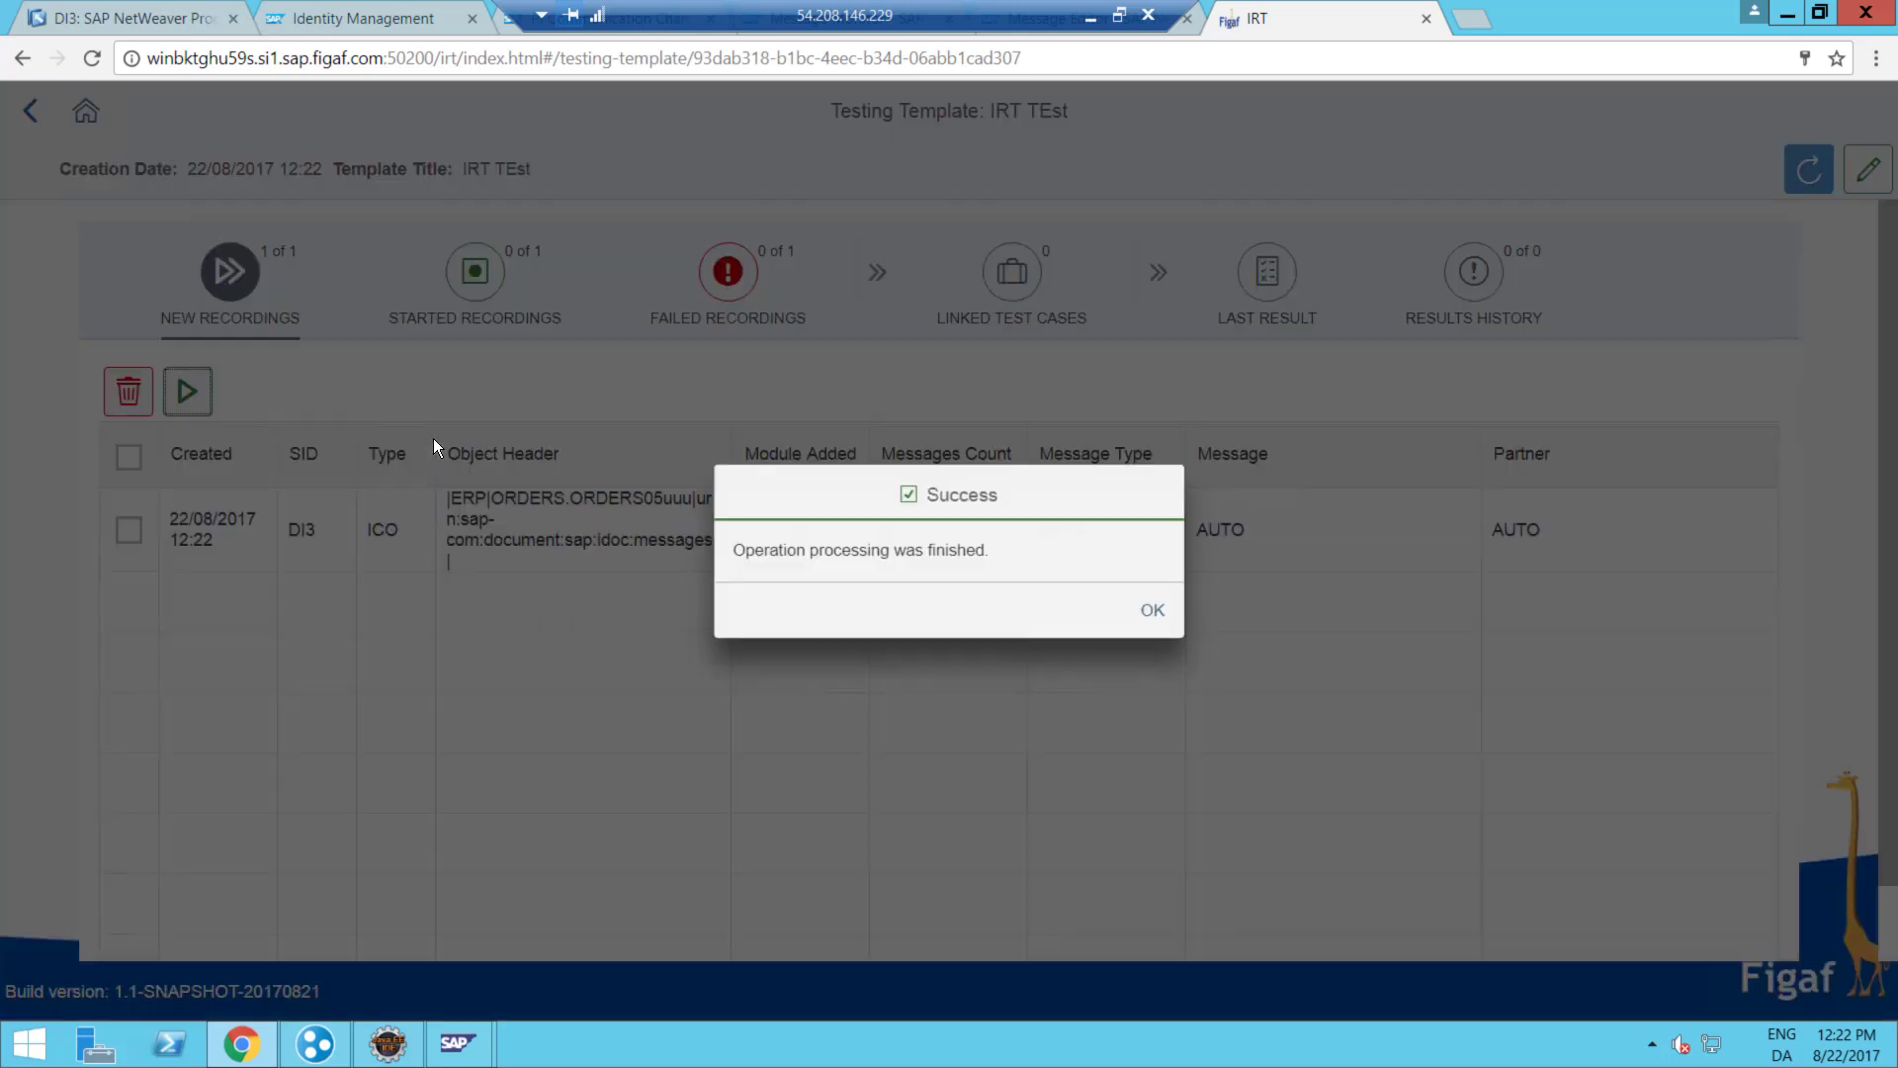
click(1160, 631)
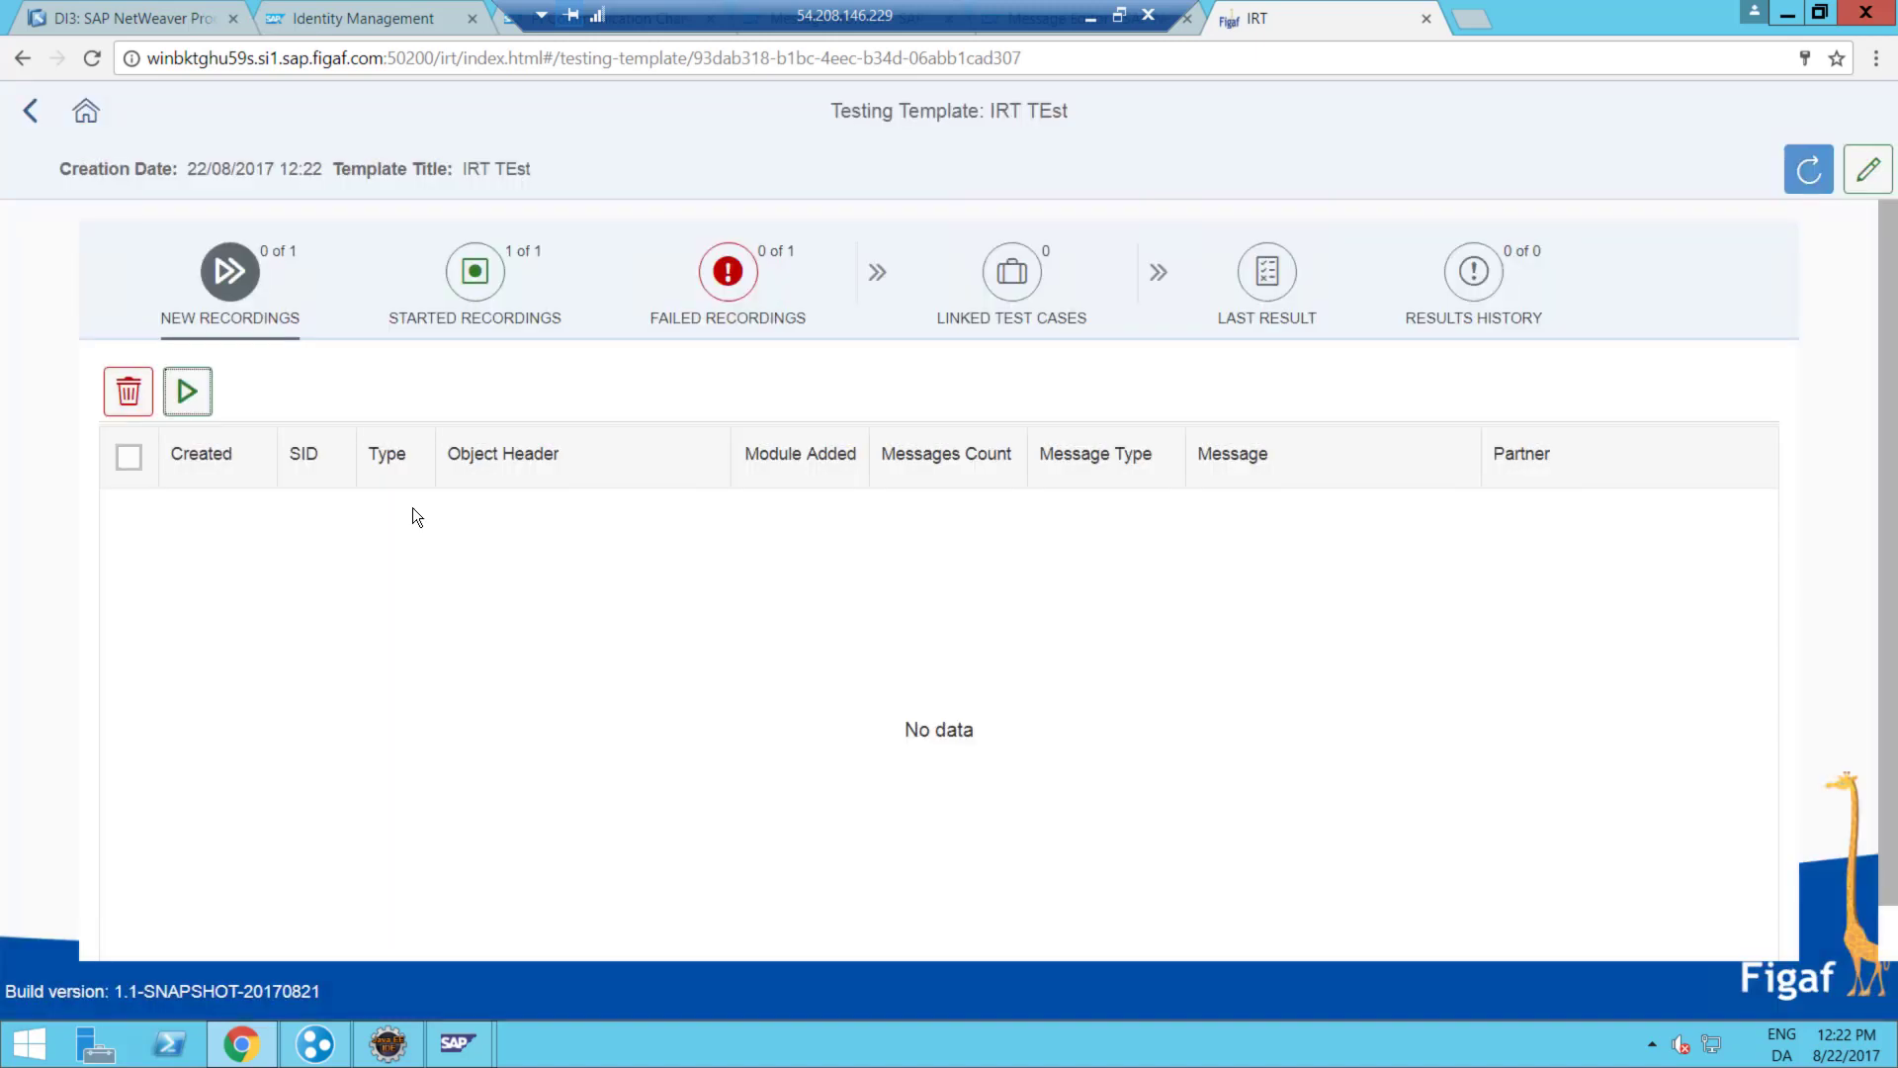
click(474, 269)
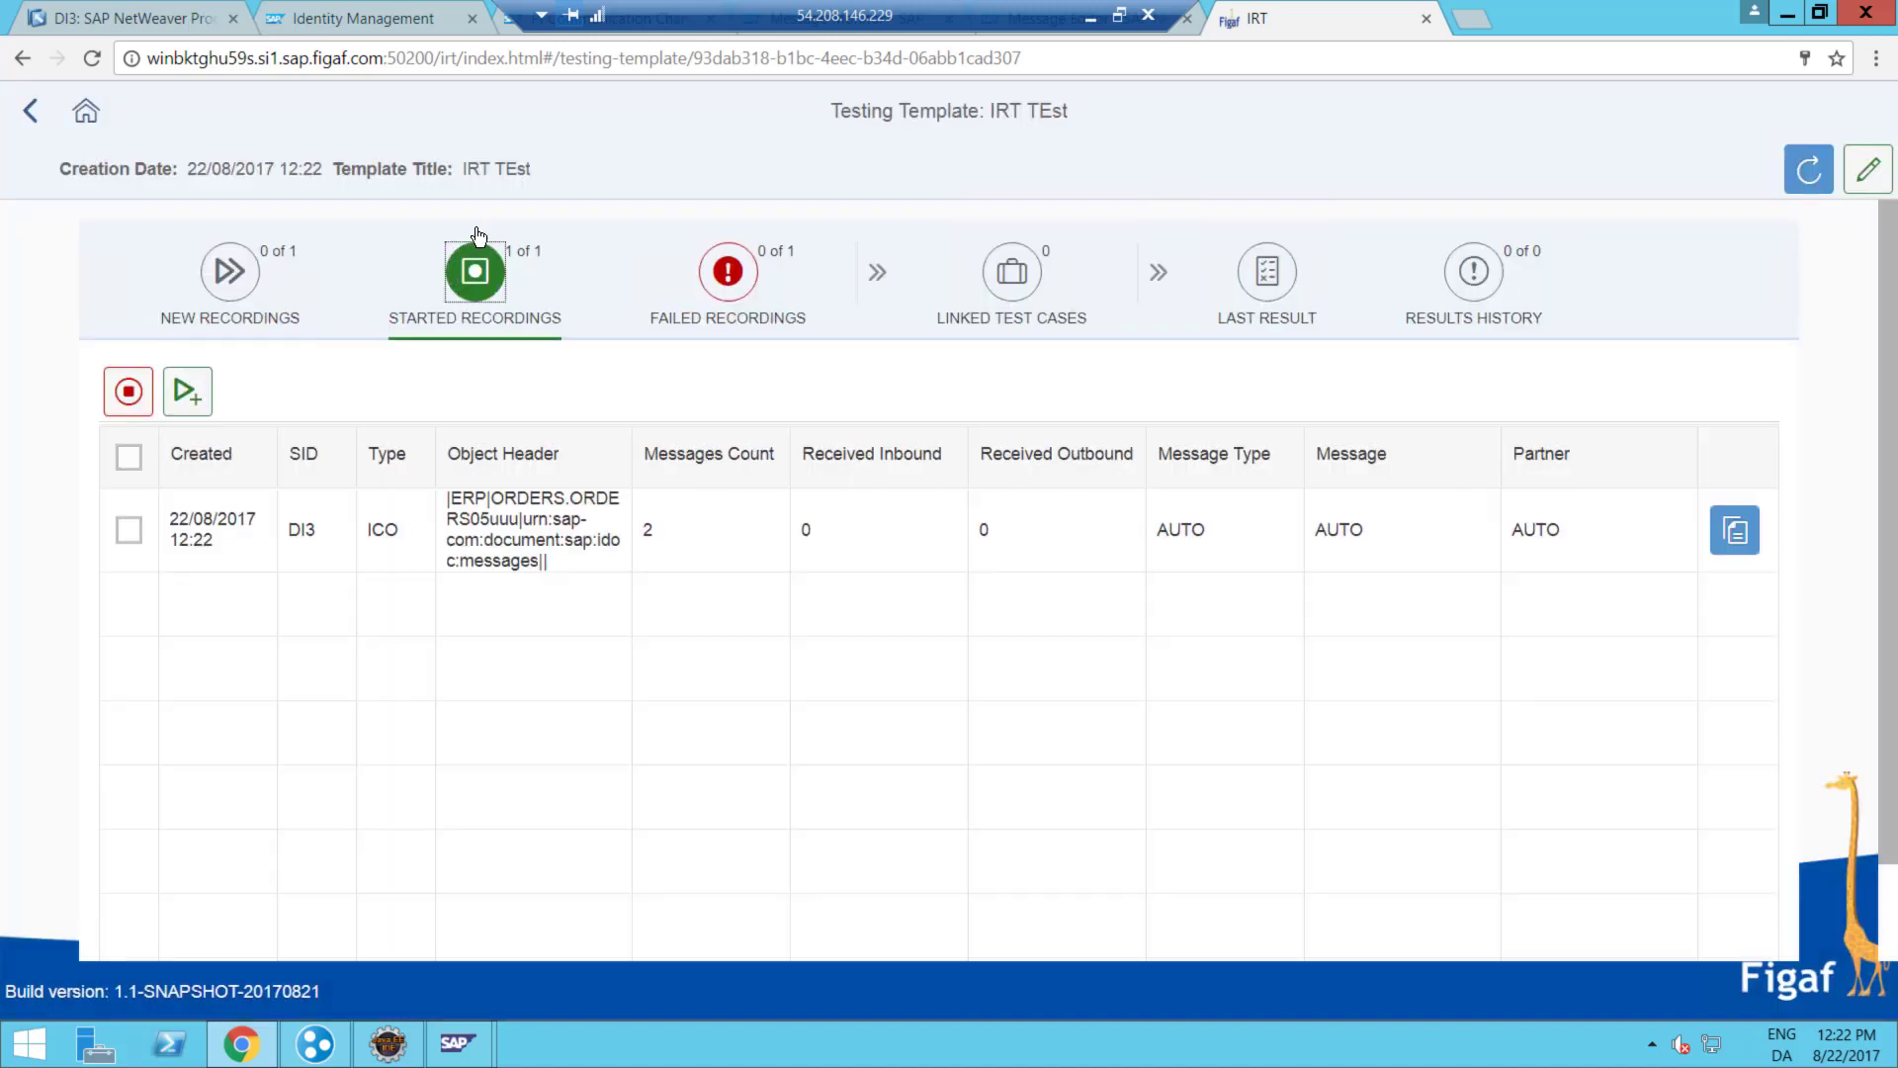
- Restart the Order_to_OrderFlatfile_File_Sender channel in PI communication channel monitoring
drag(694, 10, 893, 17)
click(666, 20)
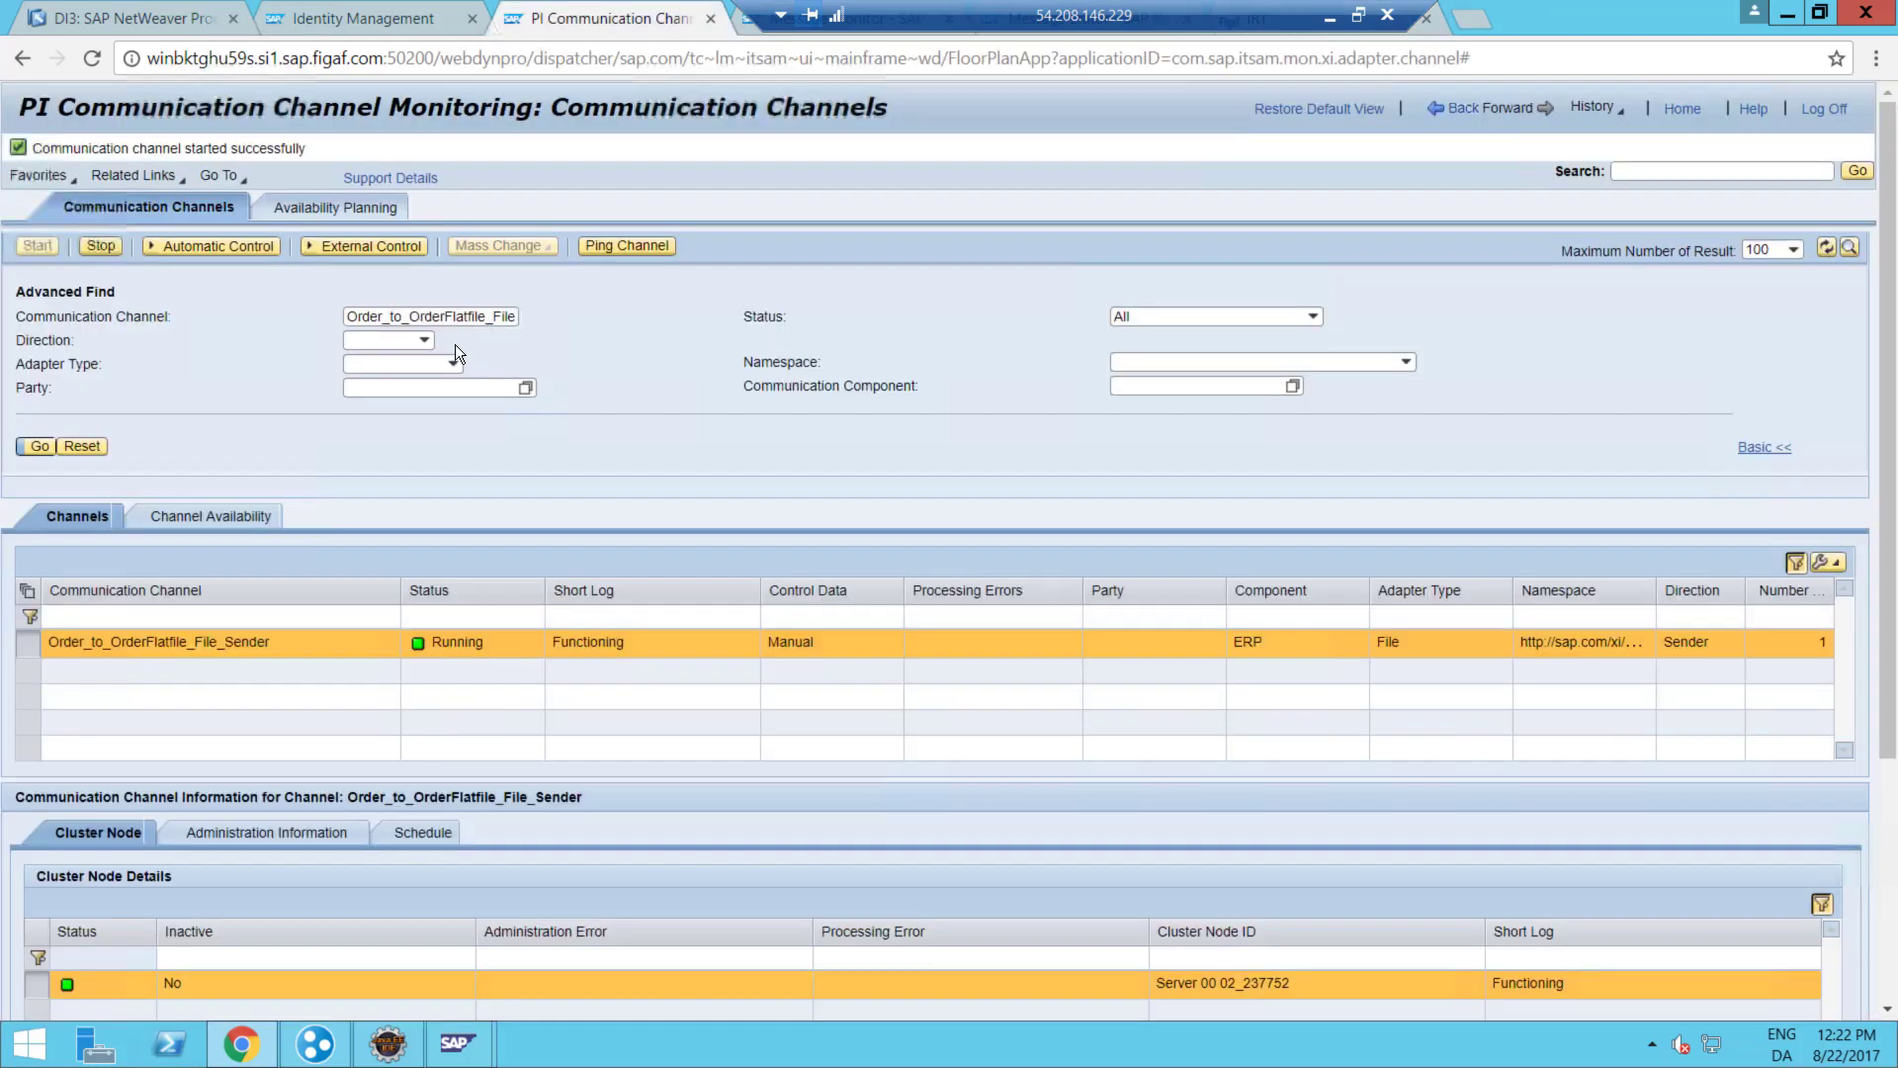
click(90, 249)
click(58, 247)
click(83, 250)
click(39, 247)
drag(919, 15, 514, 15)
- Create a test case from the finished ORDERS recording and view Linked Test Cases
click(1283, 12)
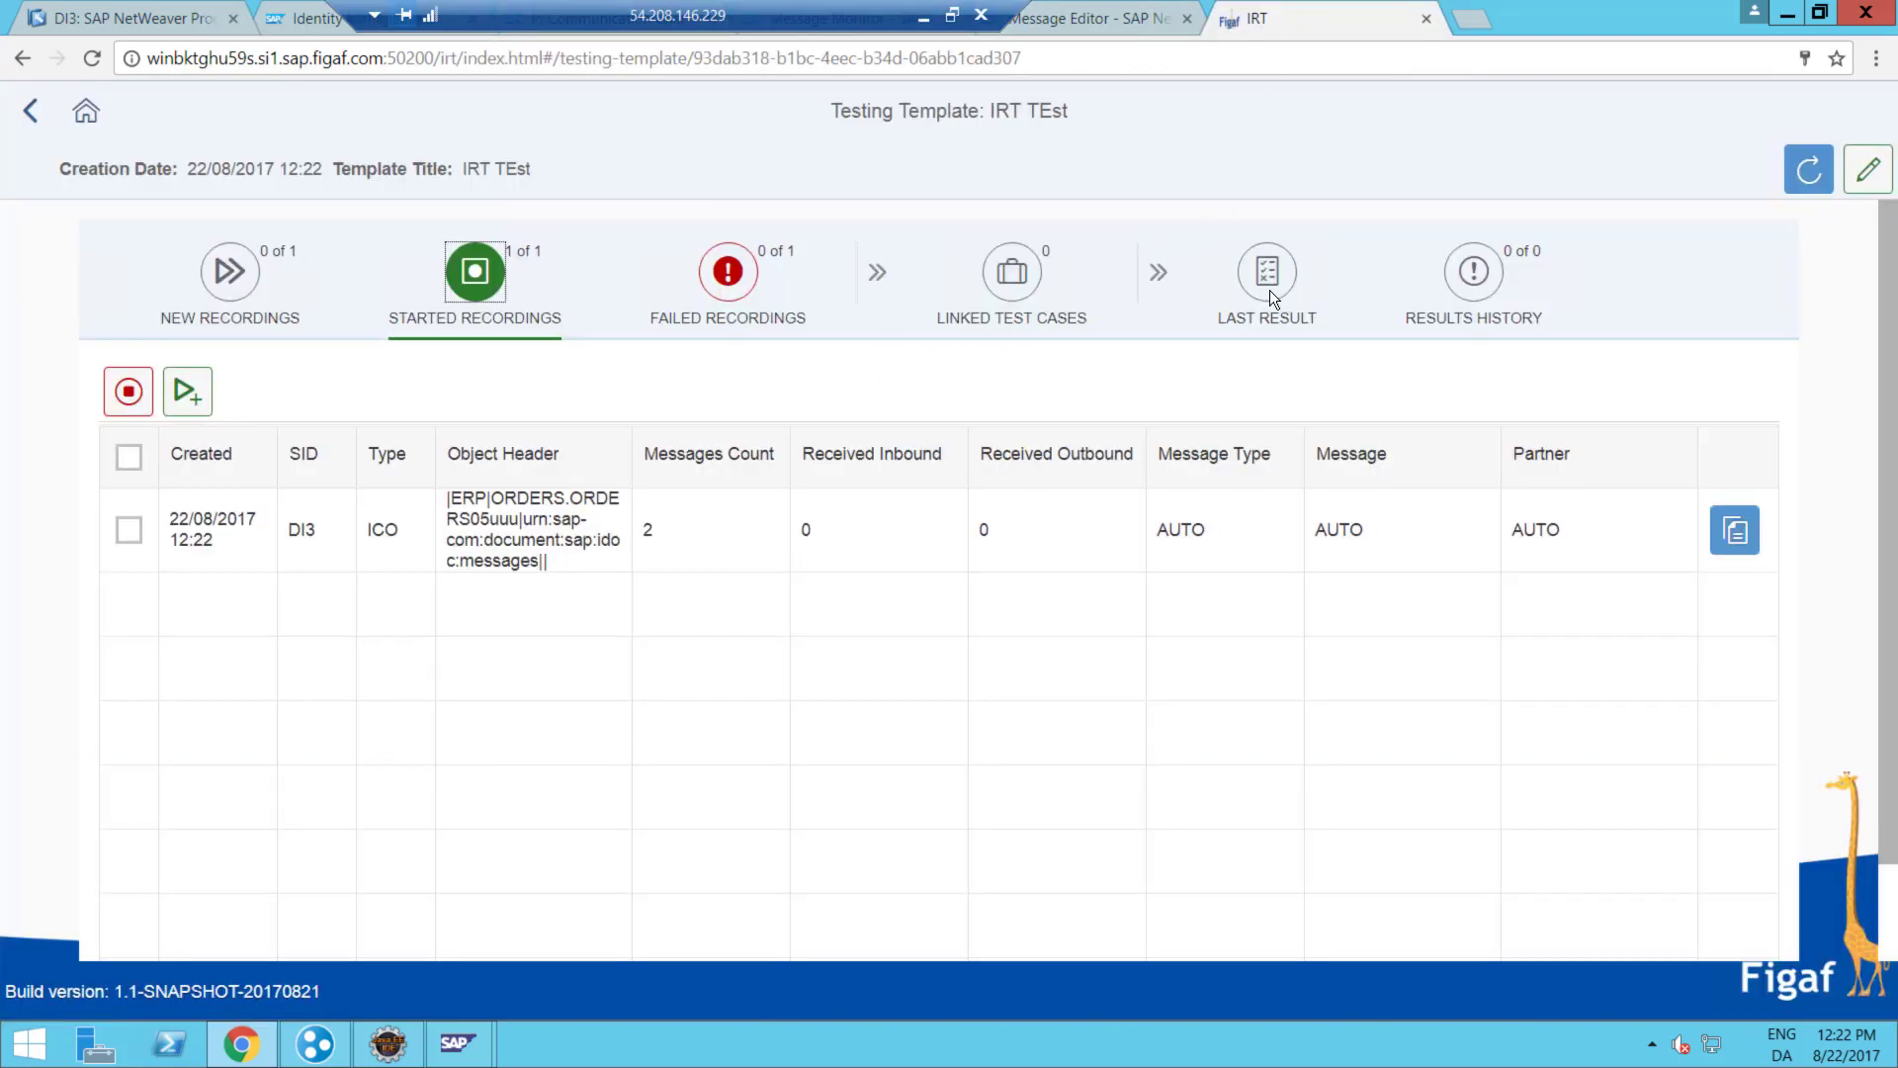
click(1808, 171)
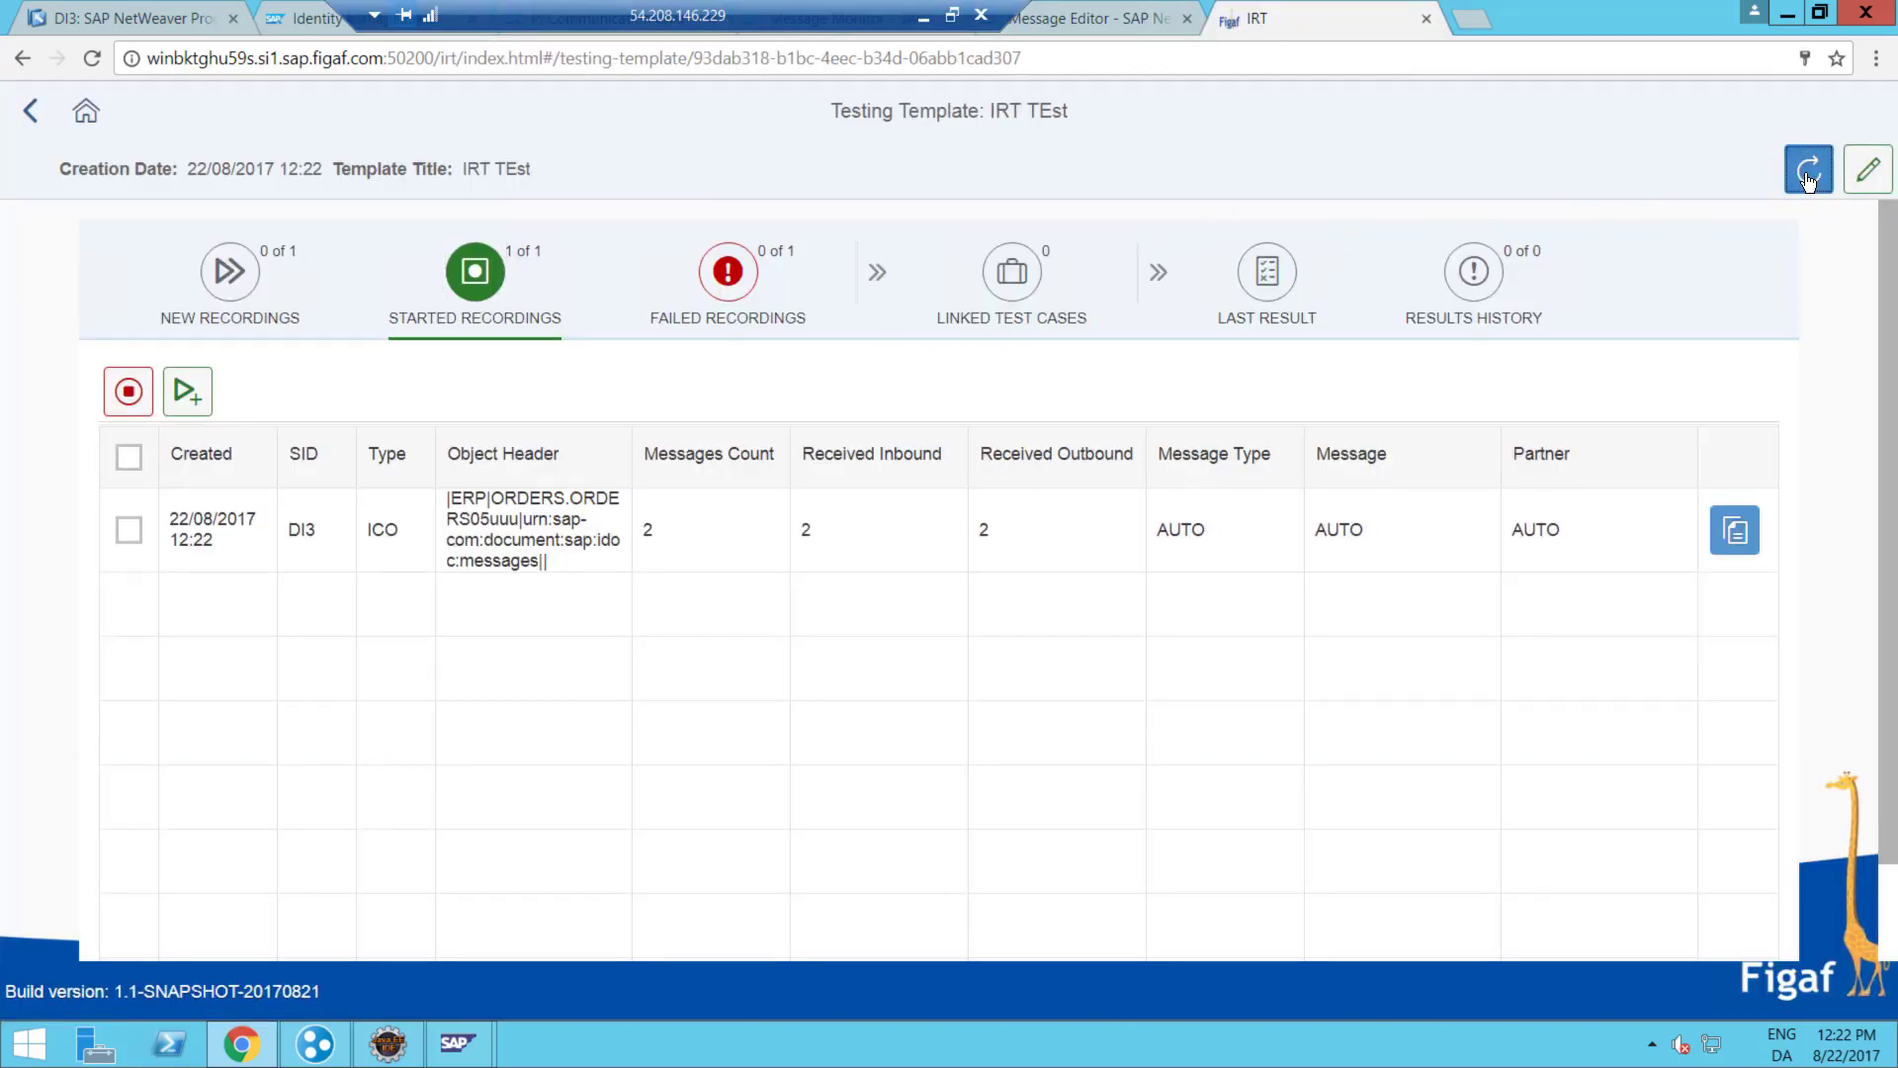
click(129, 529)
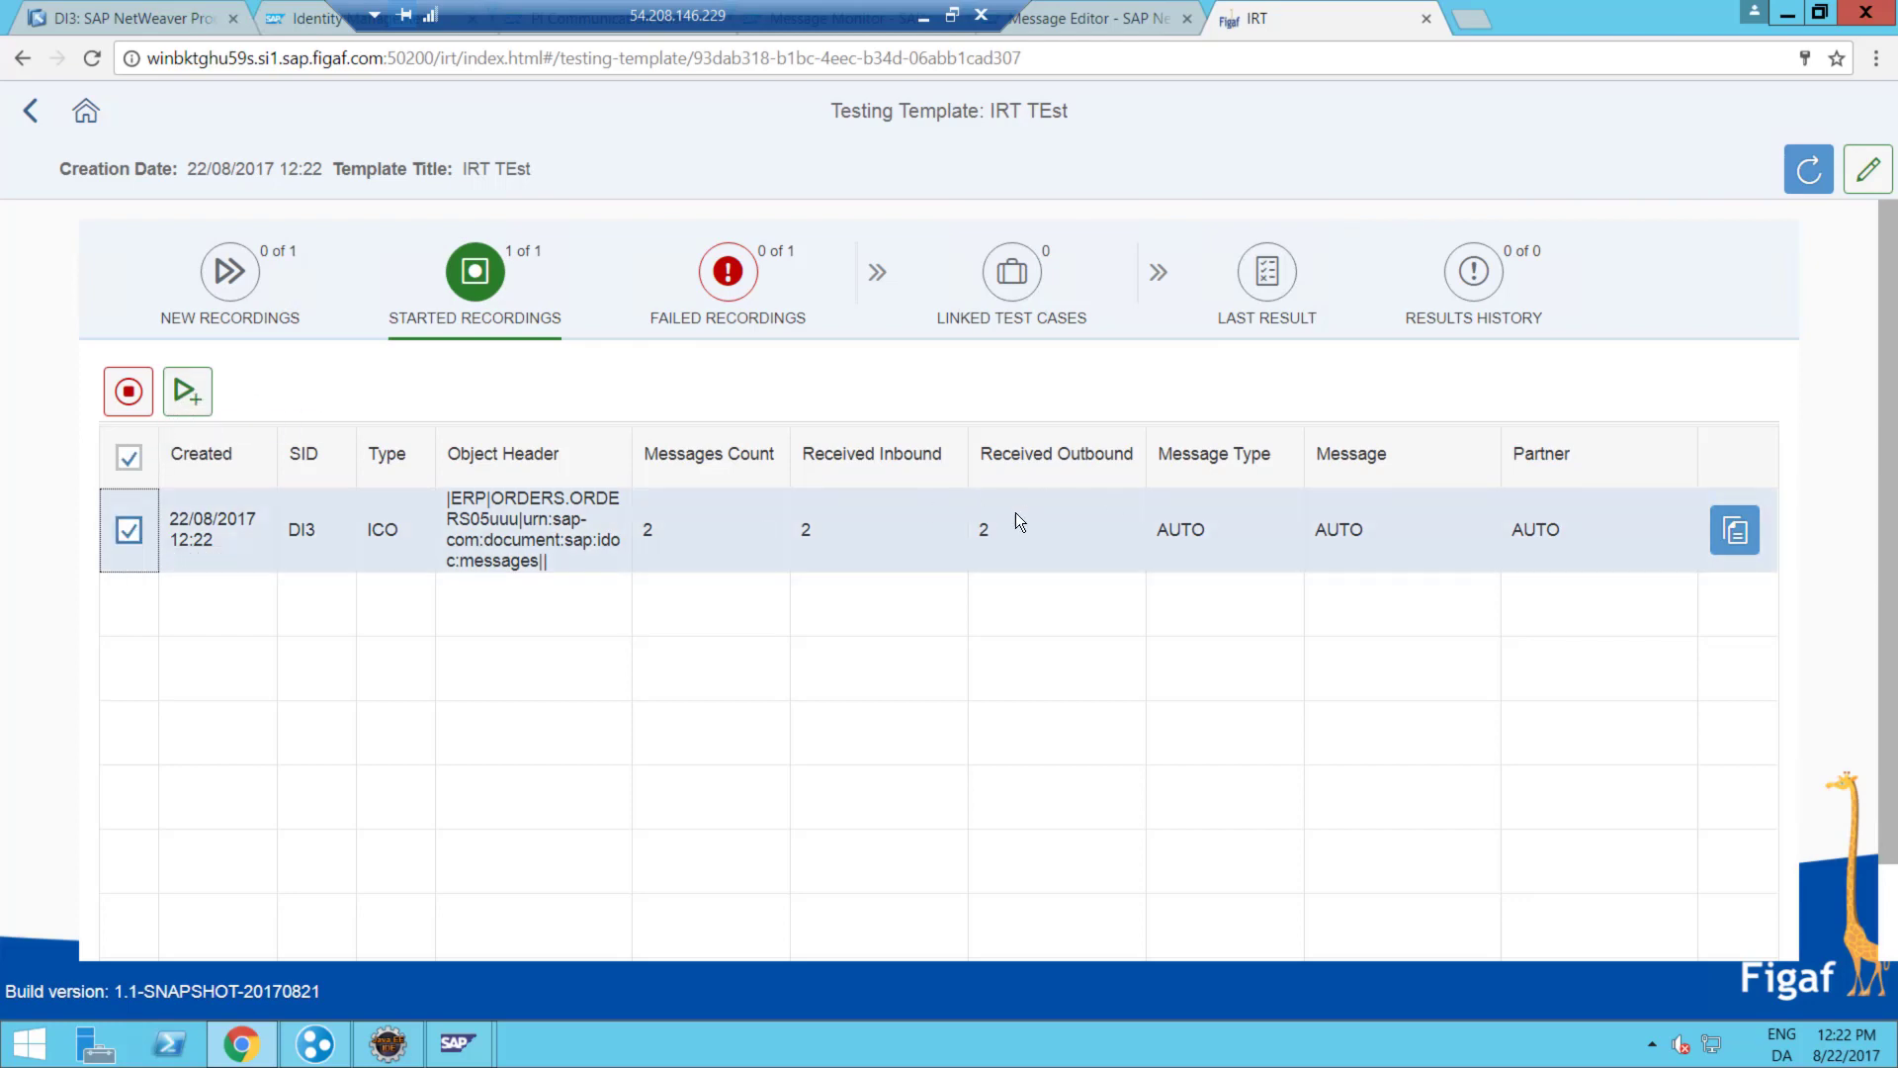
click(196, 395)
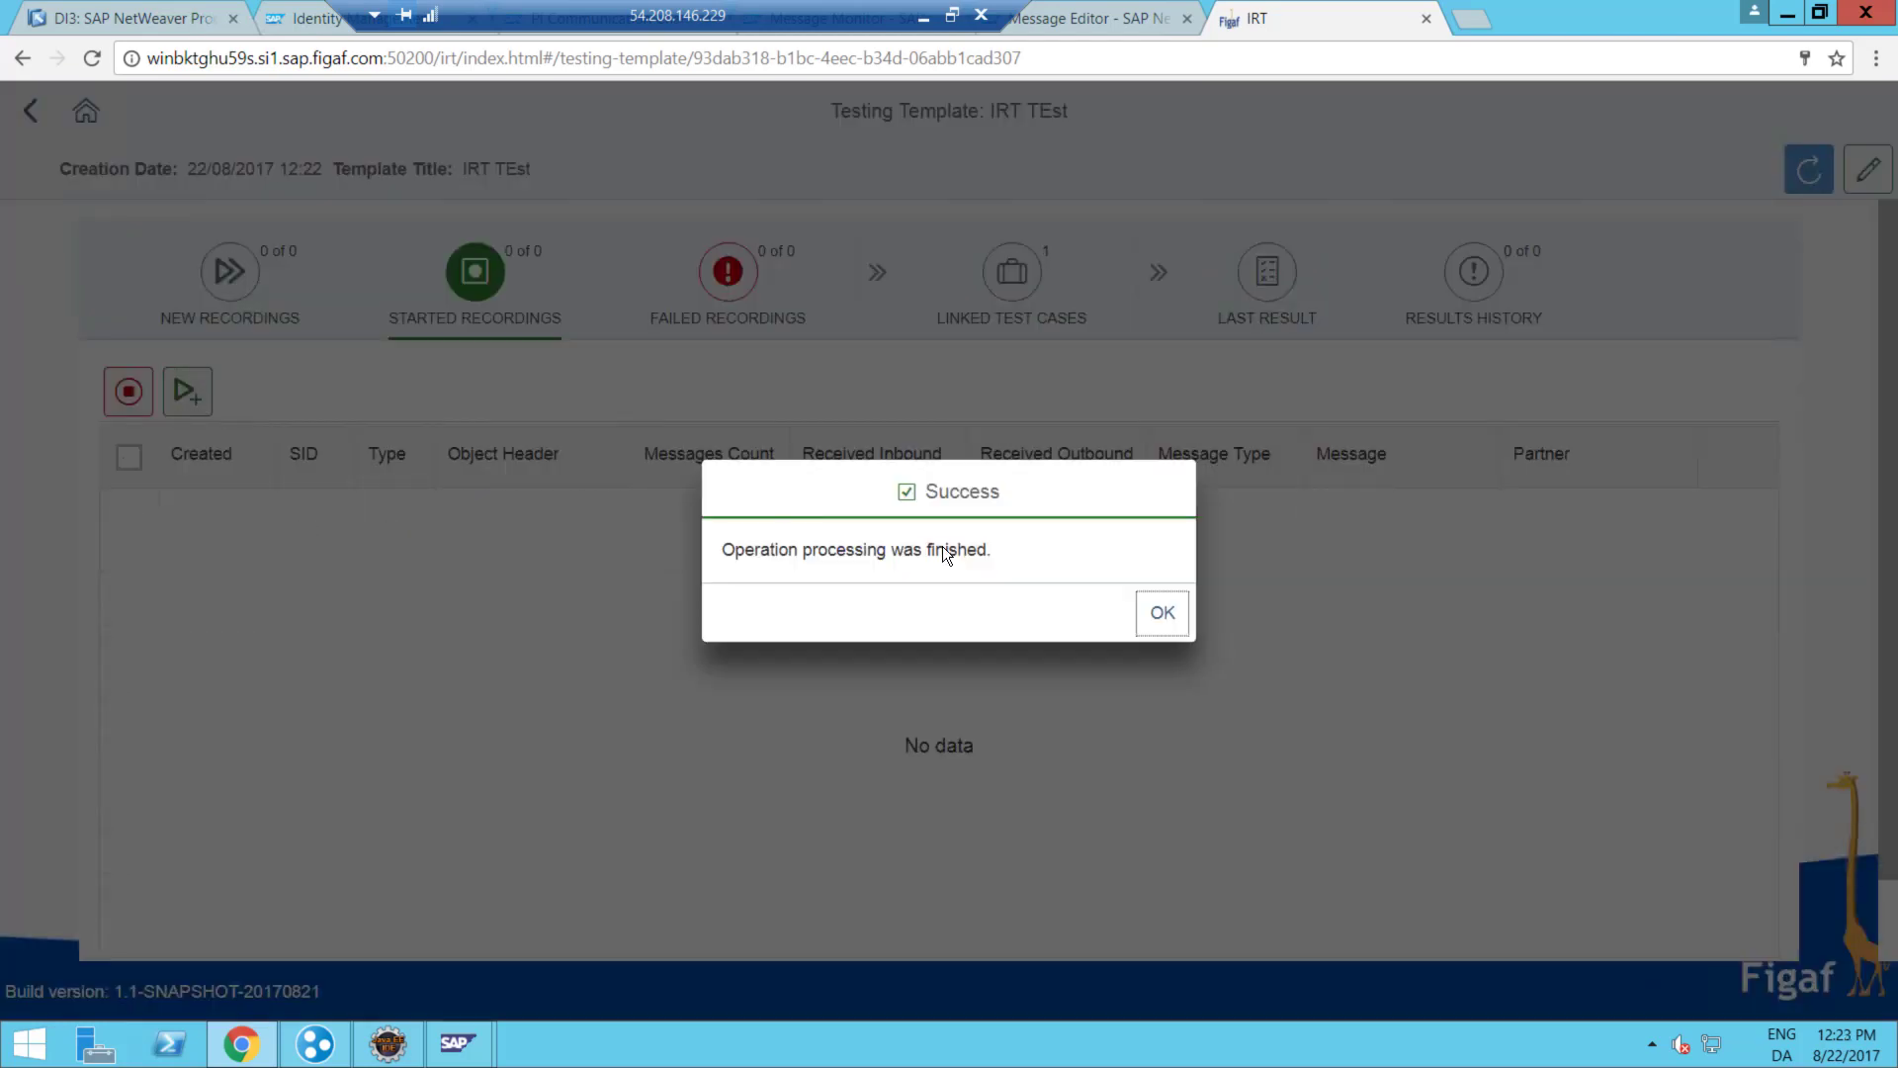
click(1163, 607)
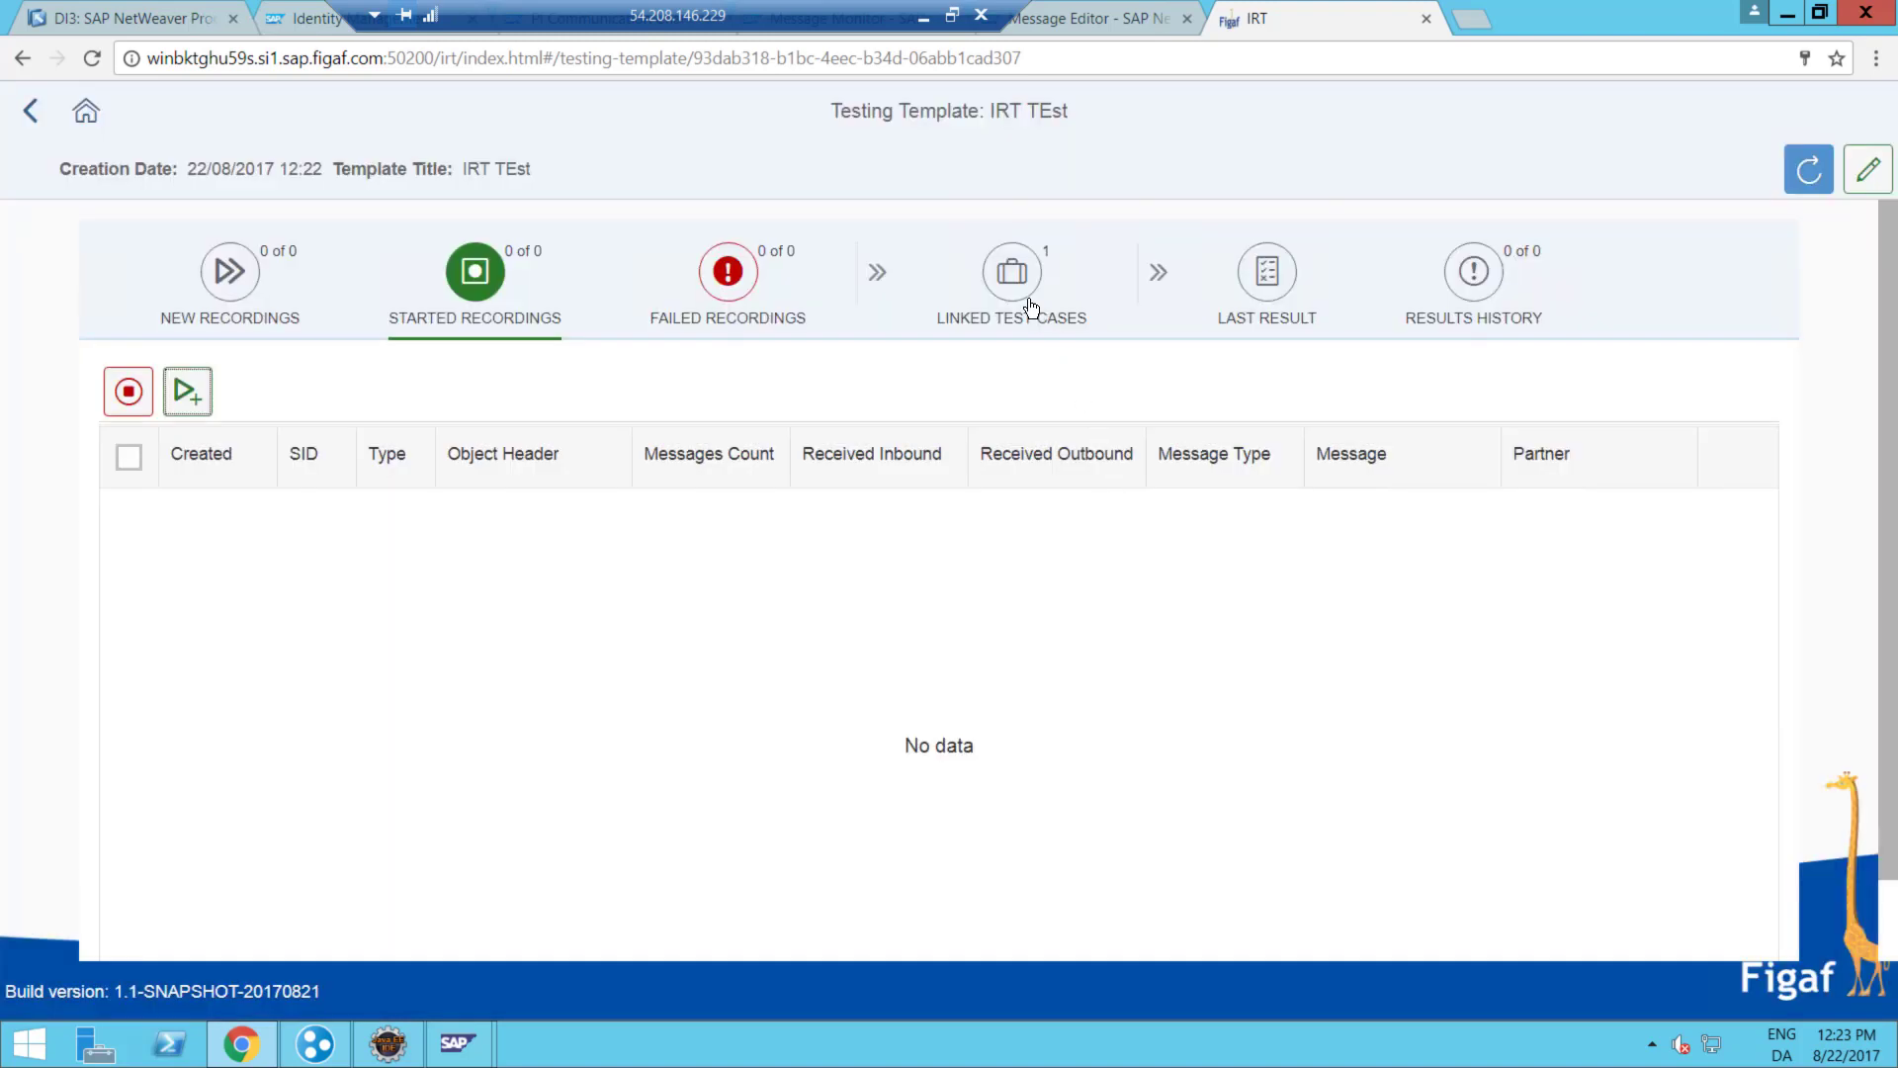
click(1028, 302)
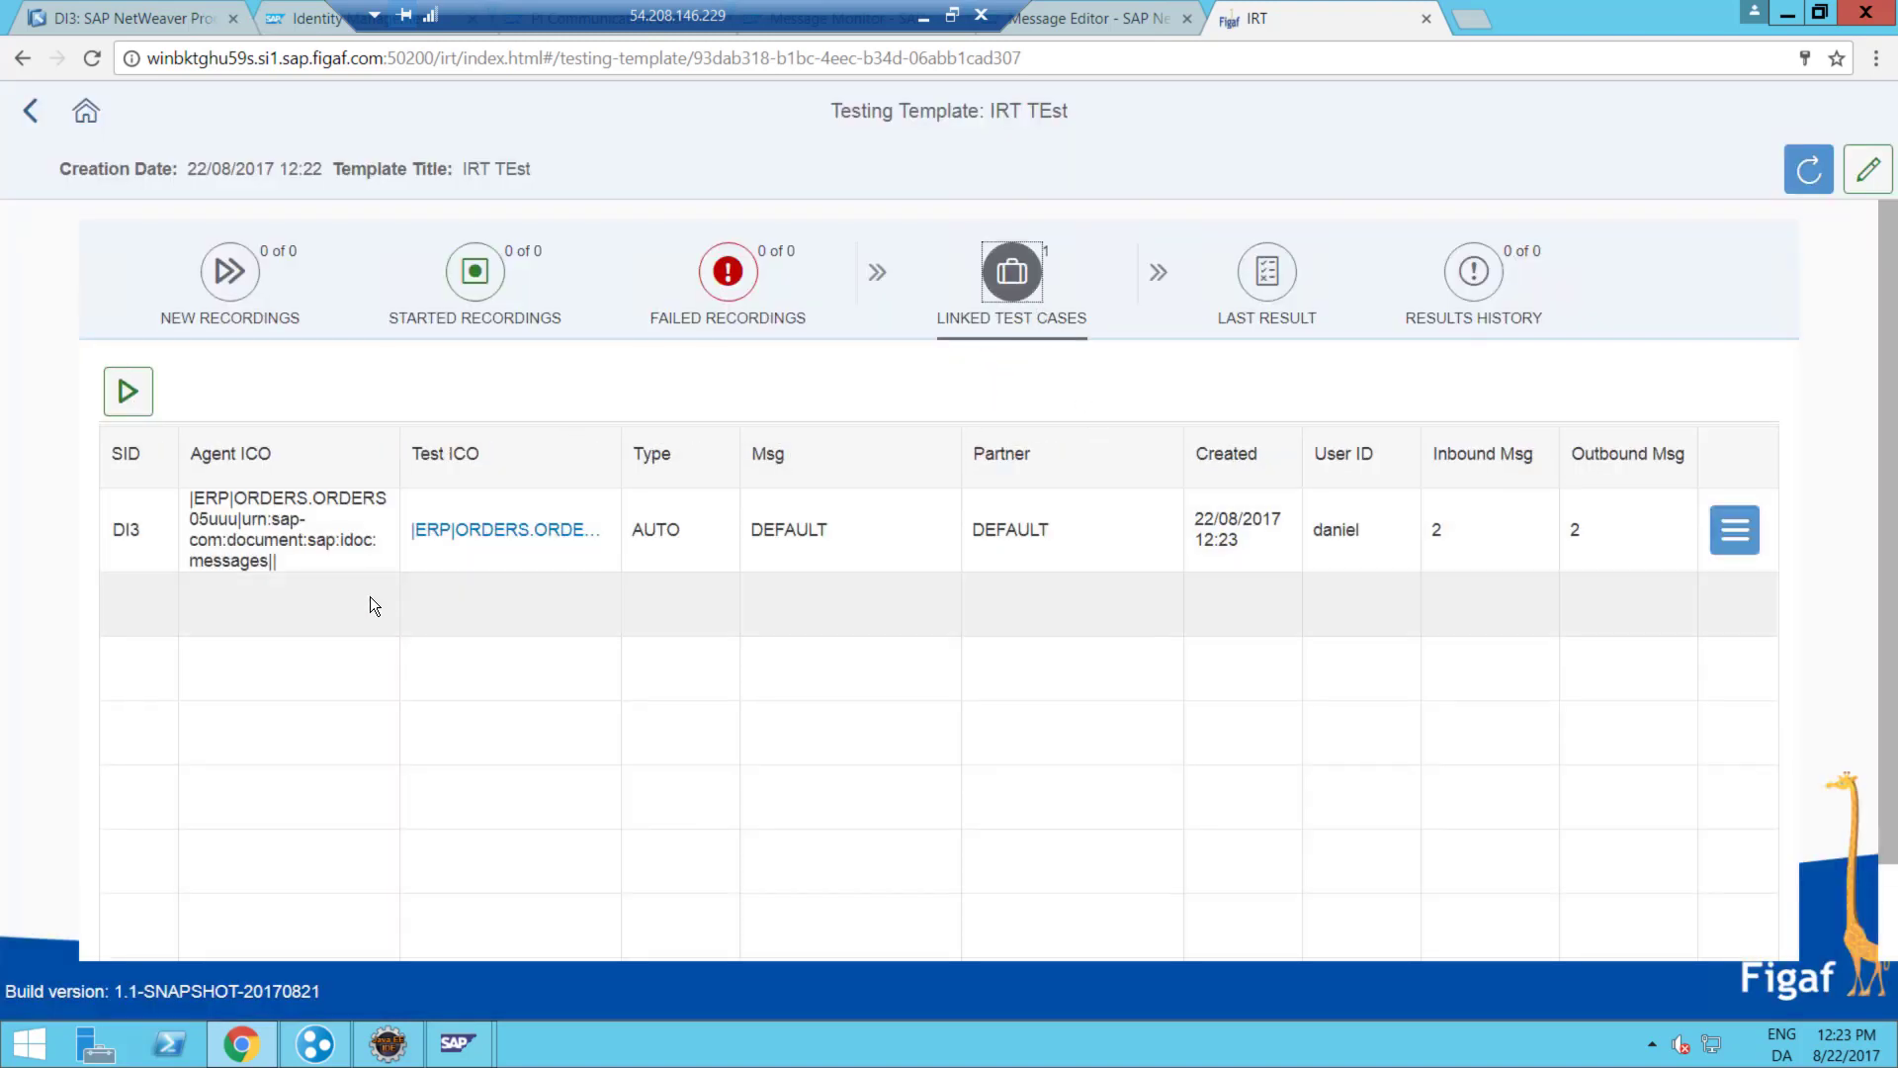
- Run the linked test case and open its last result's details, showing two ERROR results
click(149, 396)
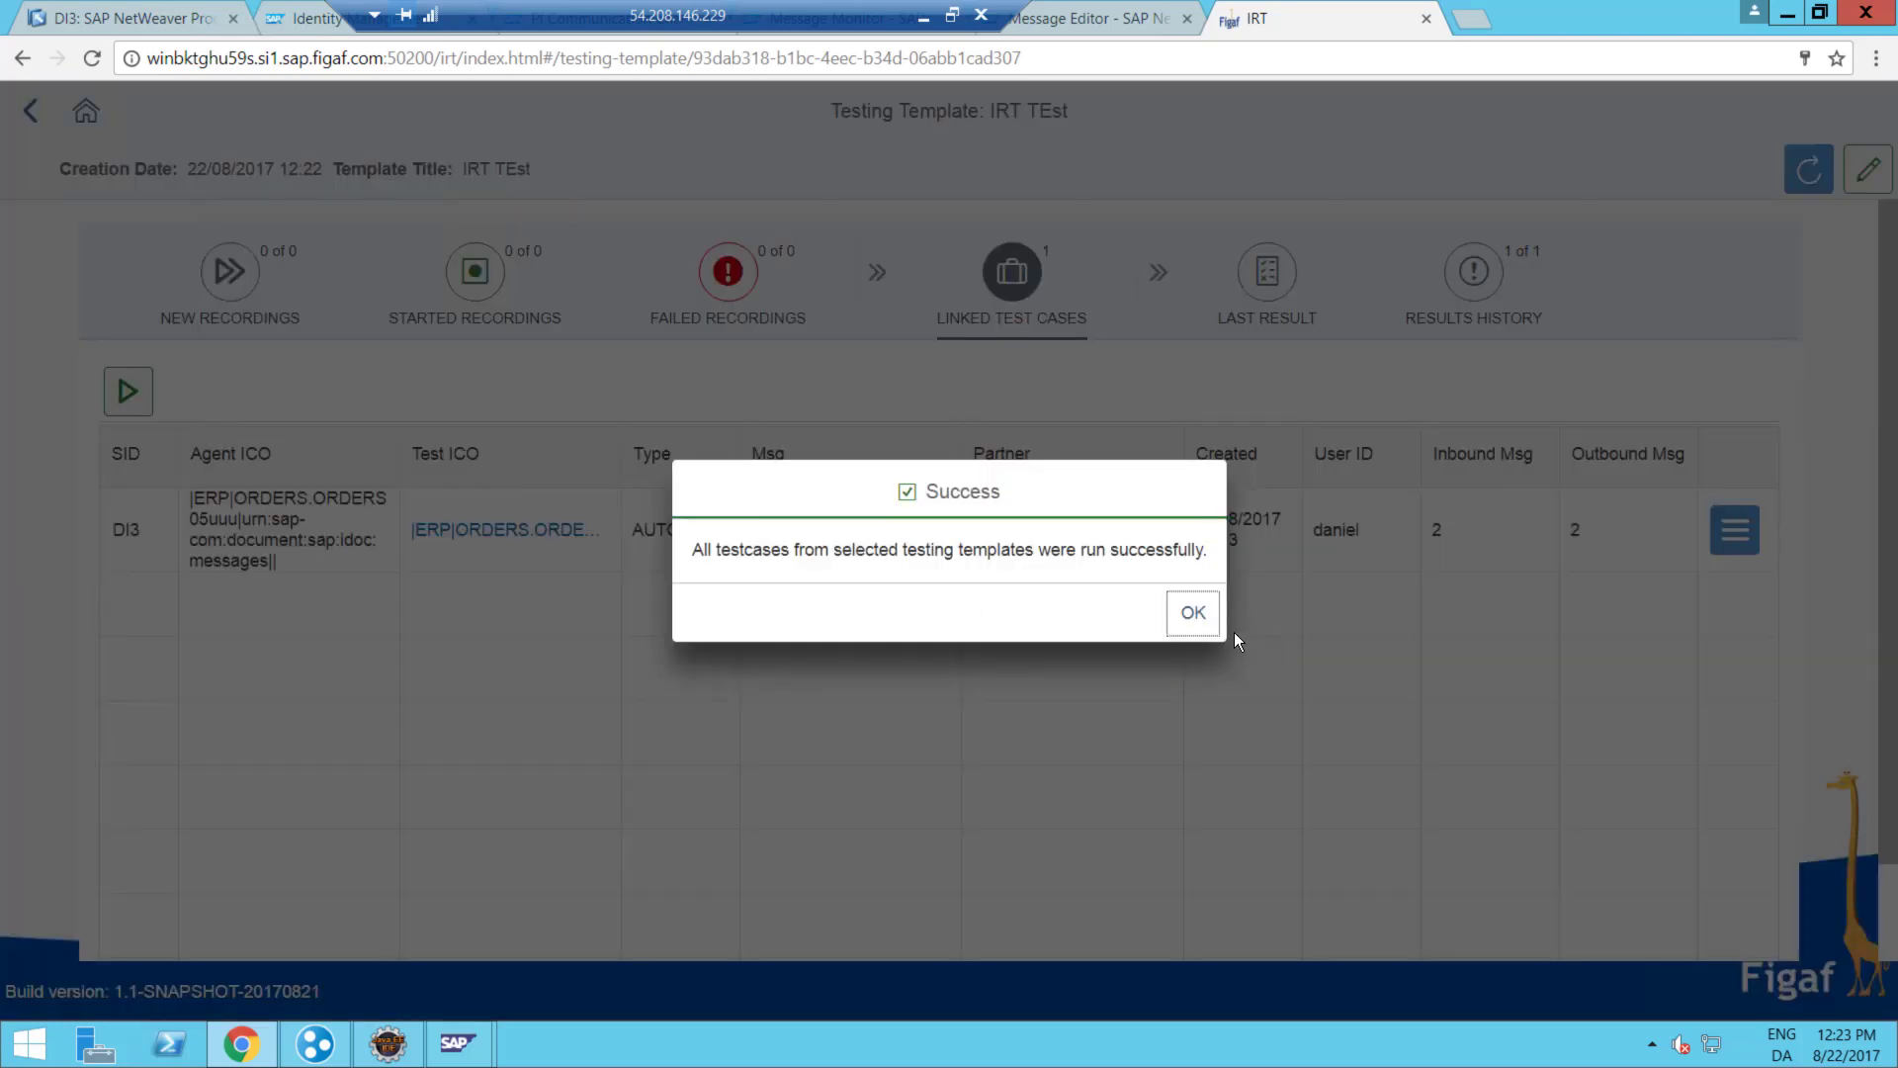
click(1195, 613)
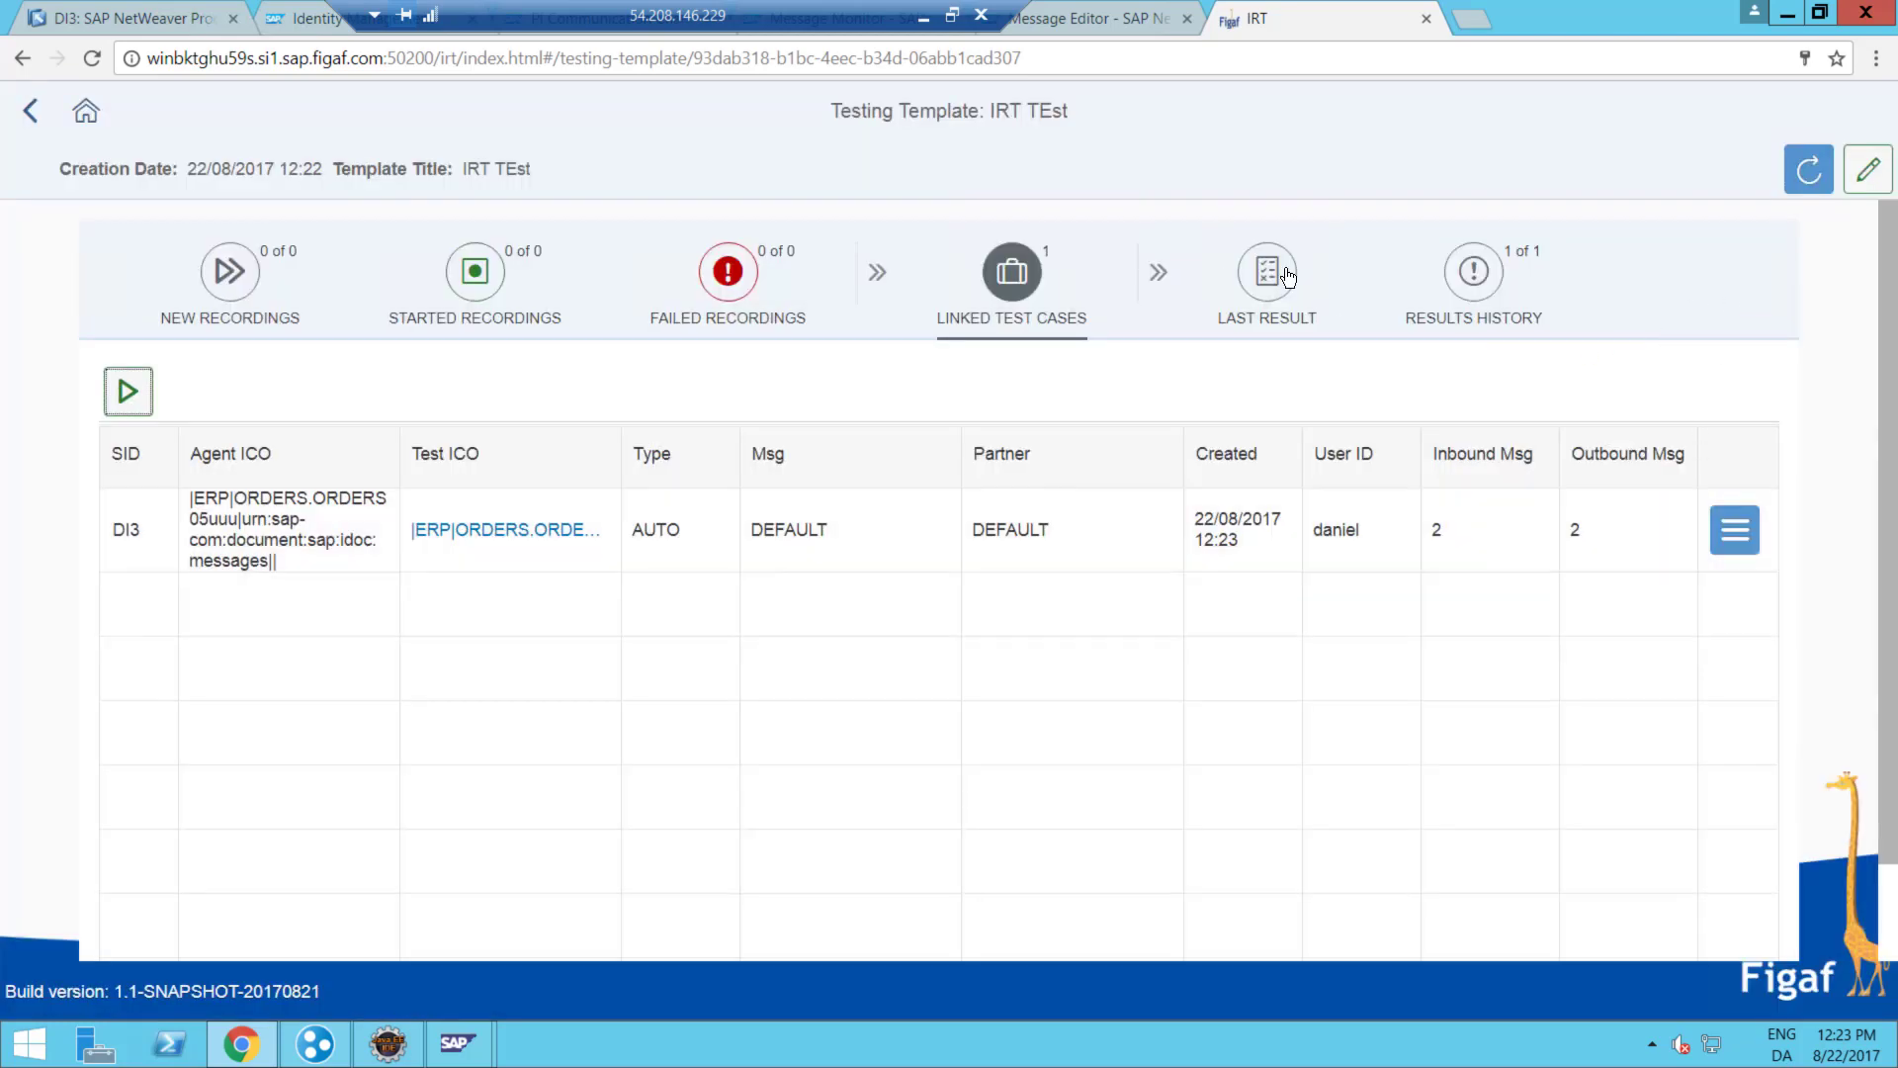
click(1278, 331)
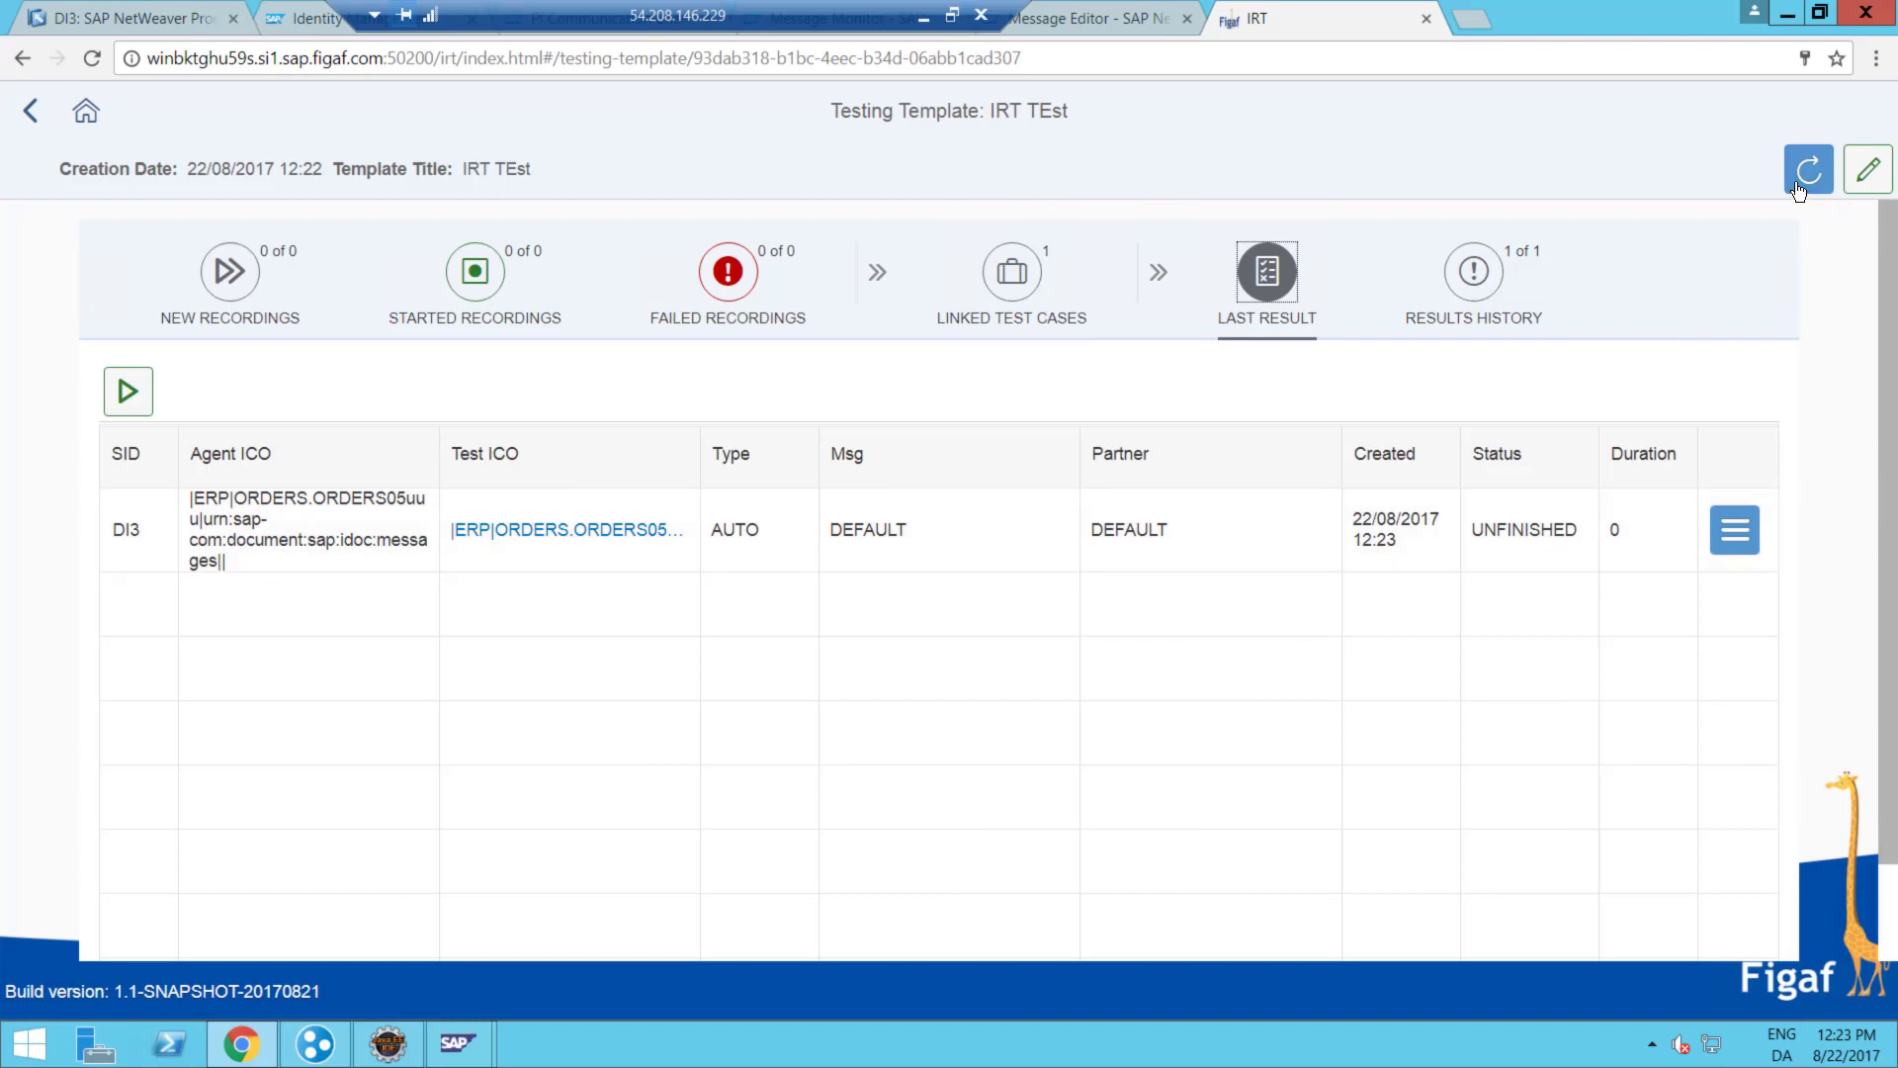
click(1810, 170)
click(1738, 546)
click(1641, 579)
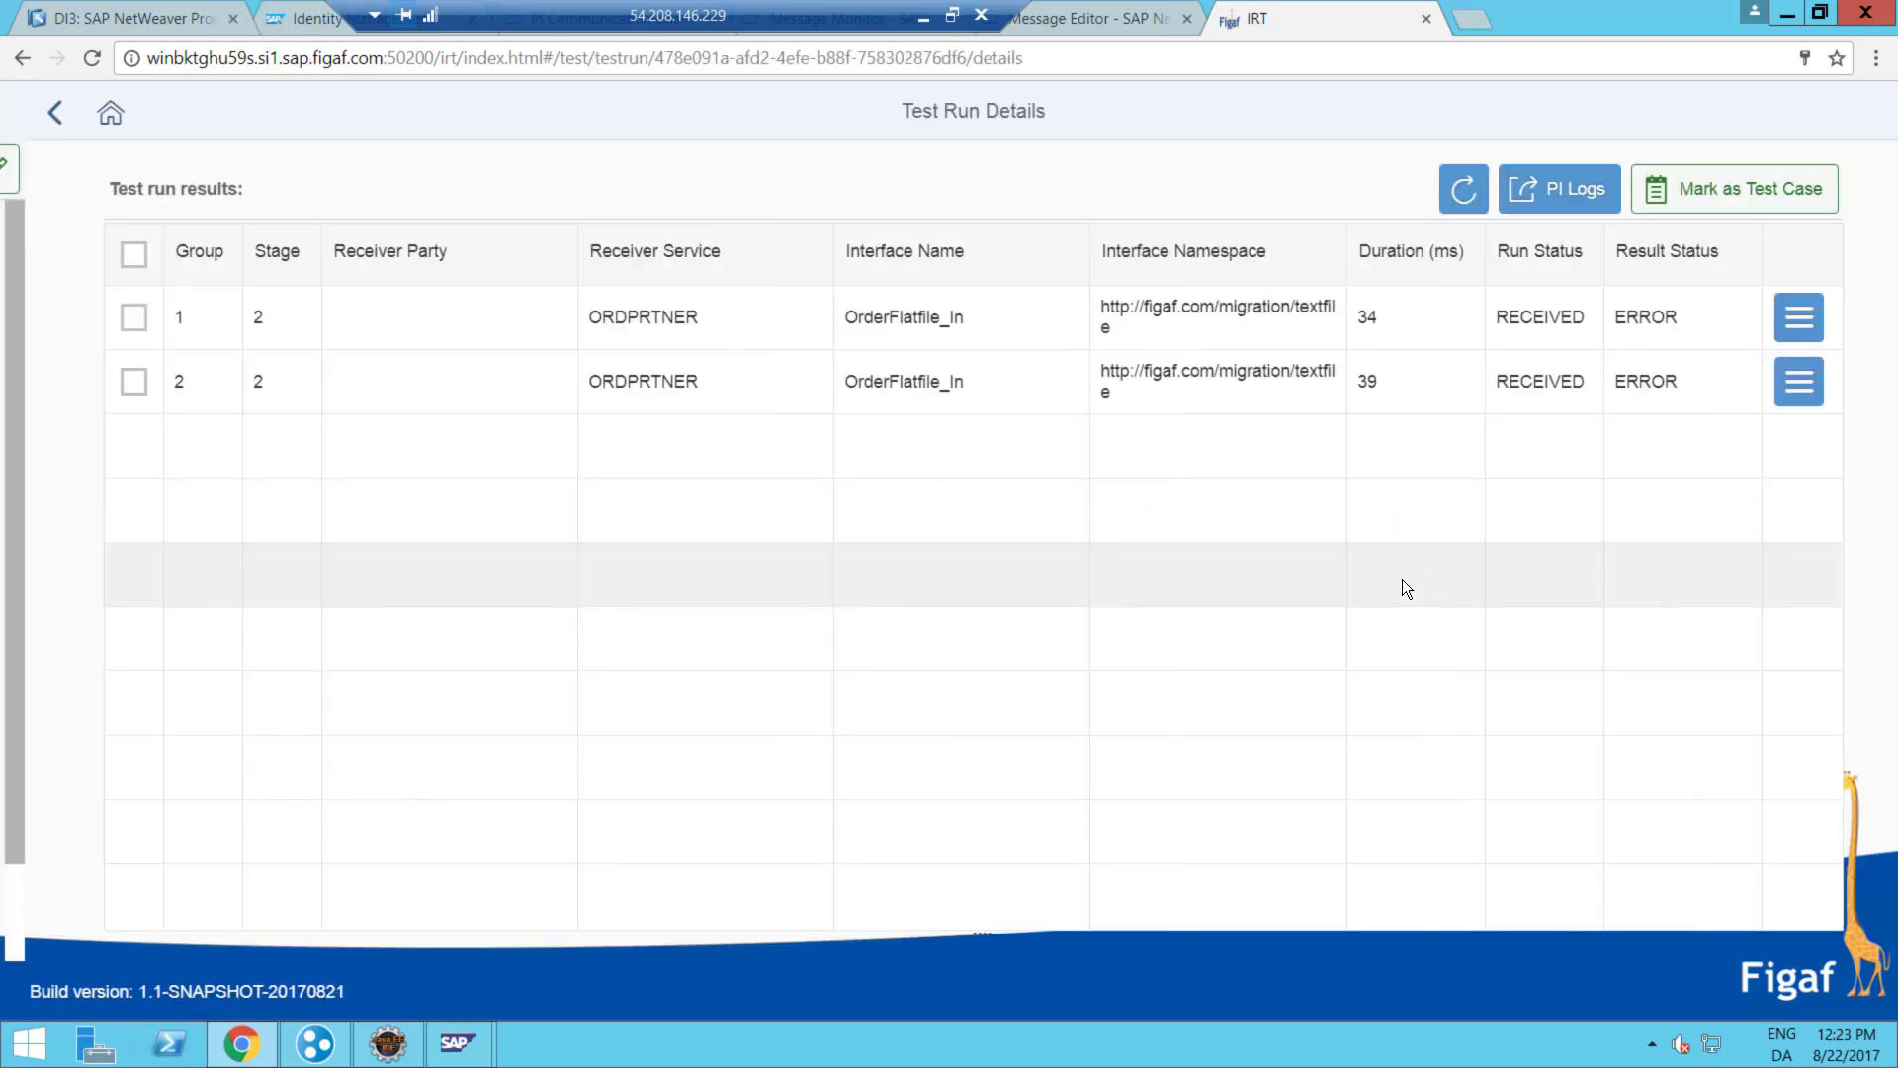
click(1766, 320)
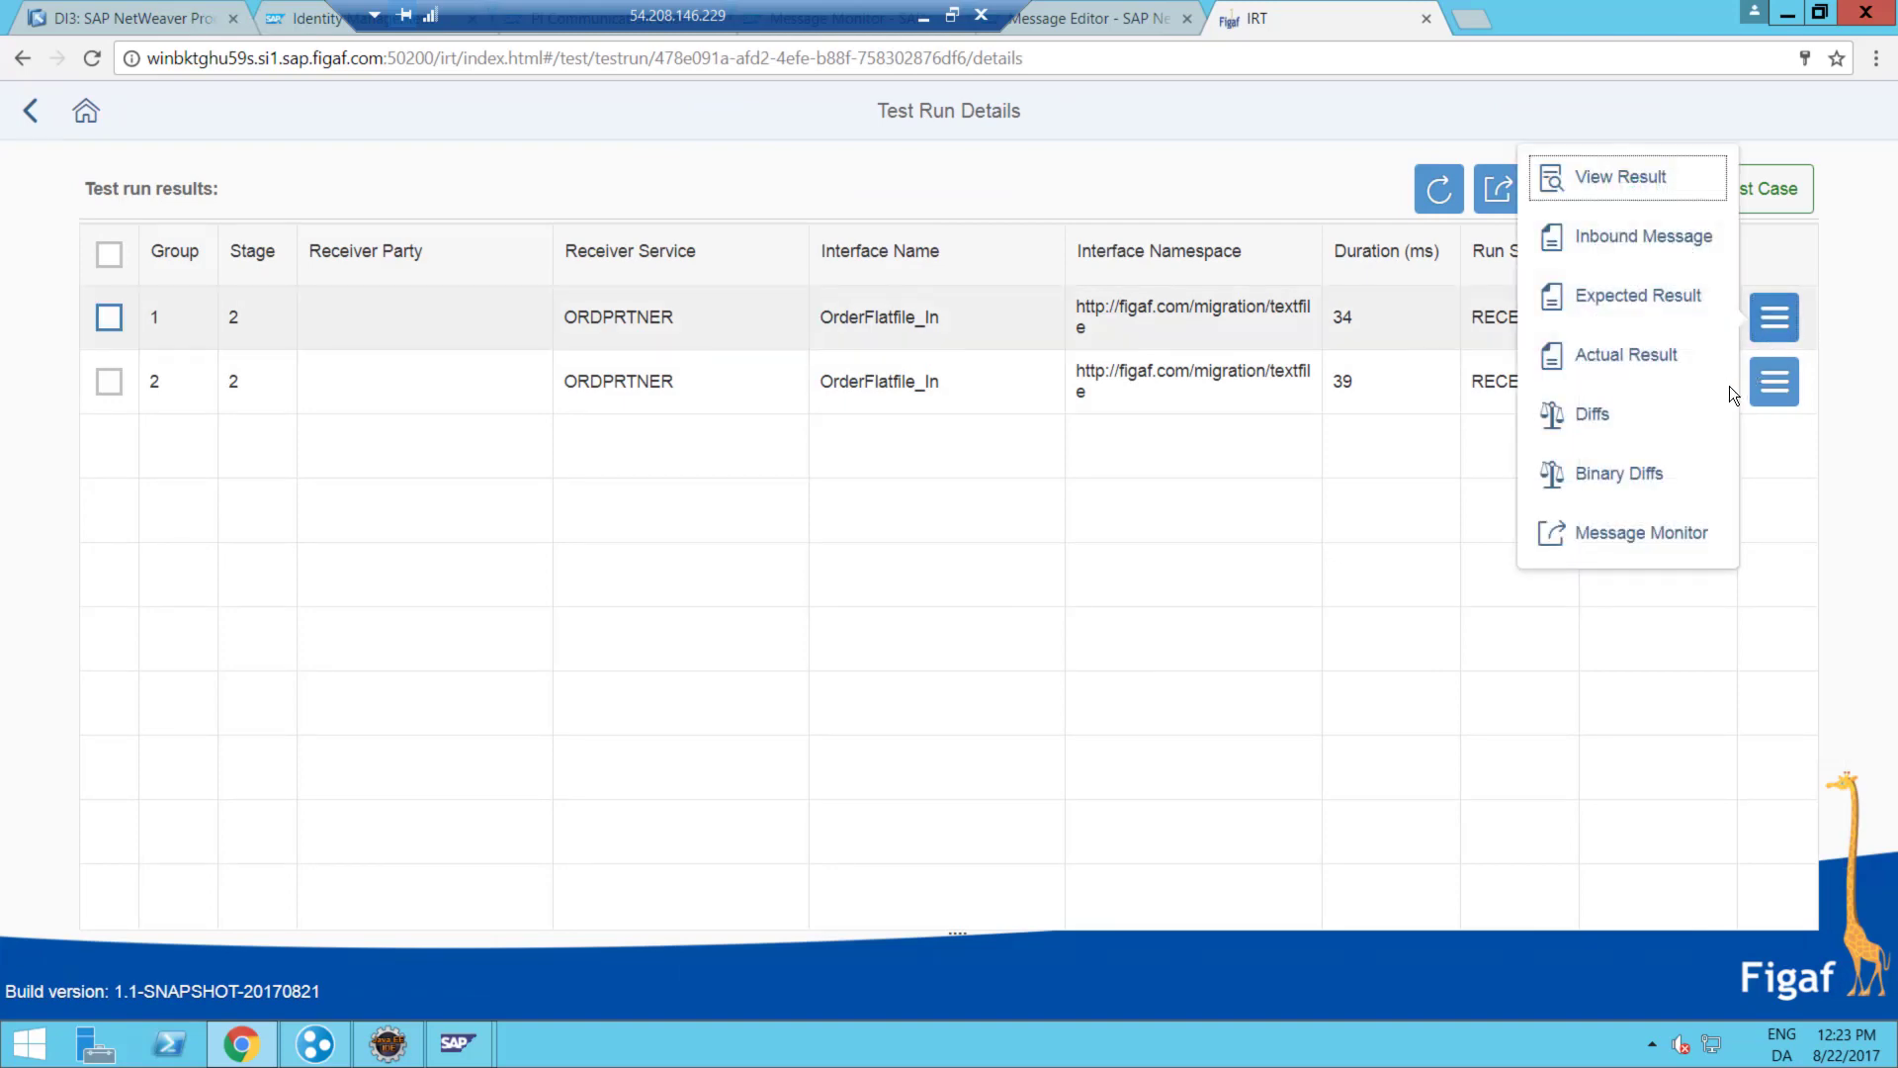
click(1643, 428)
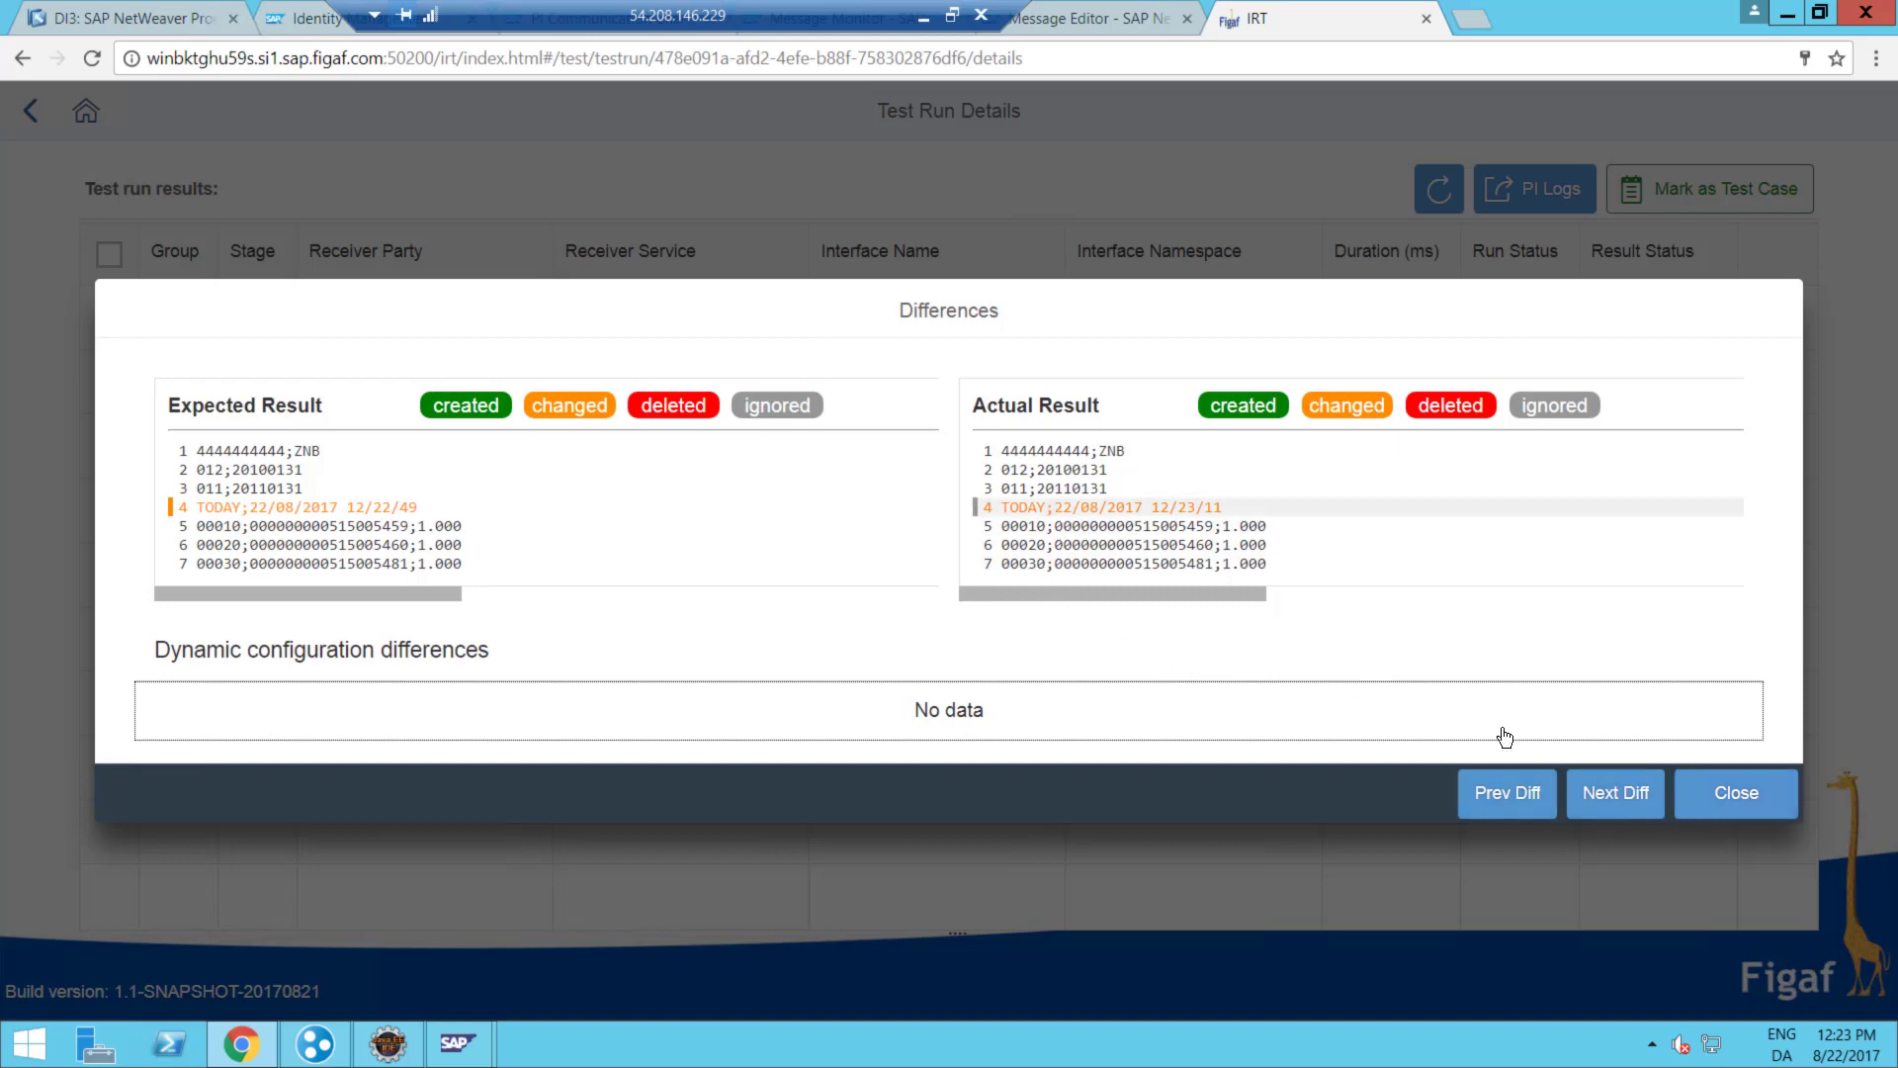
click(1726, 799)
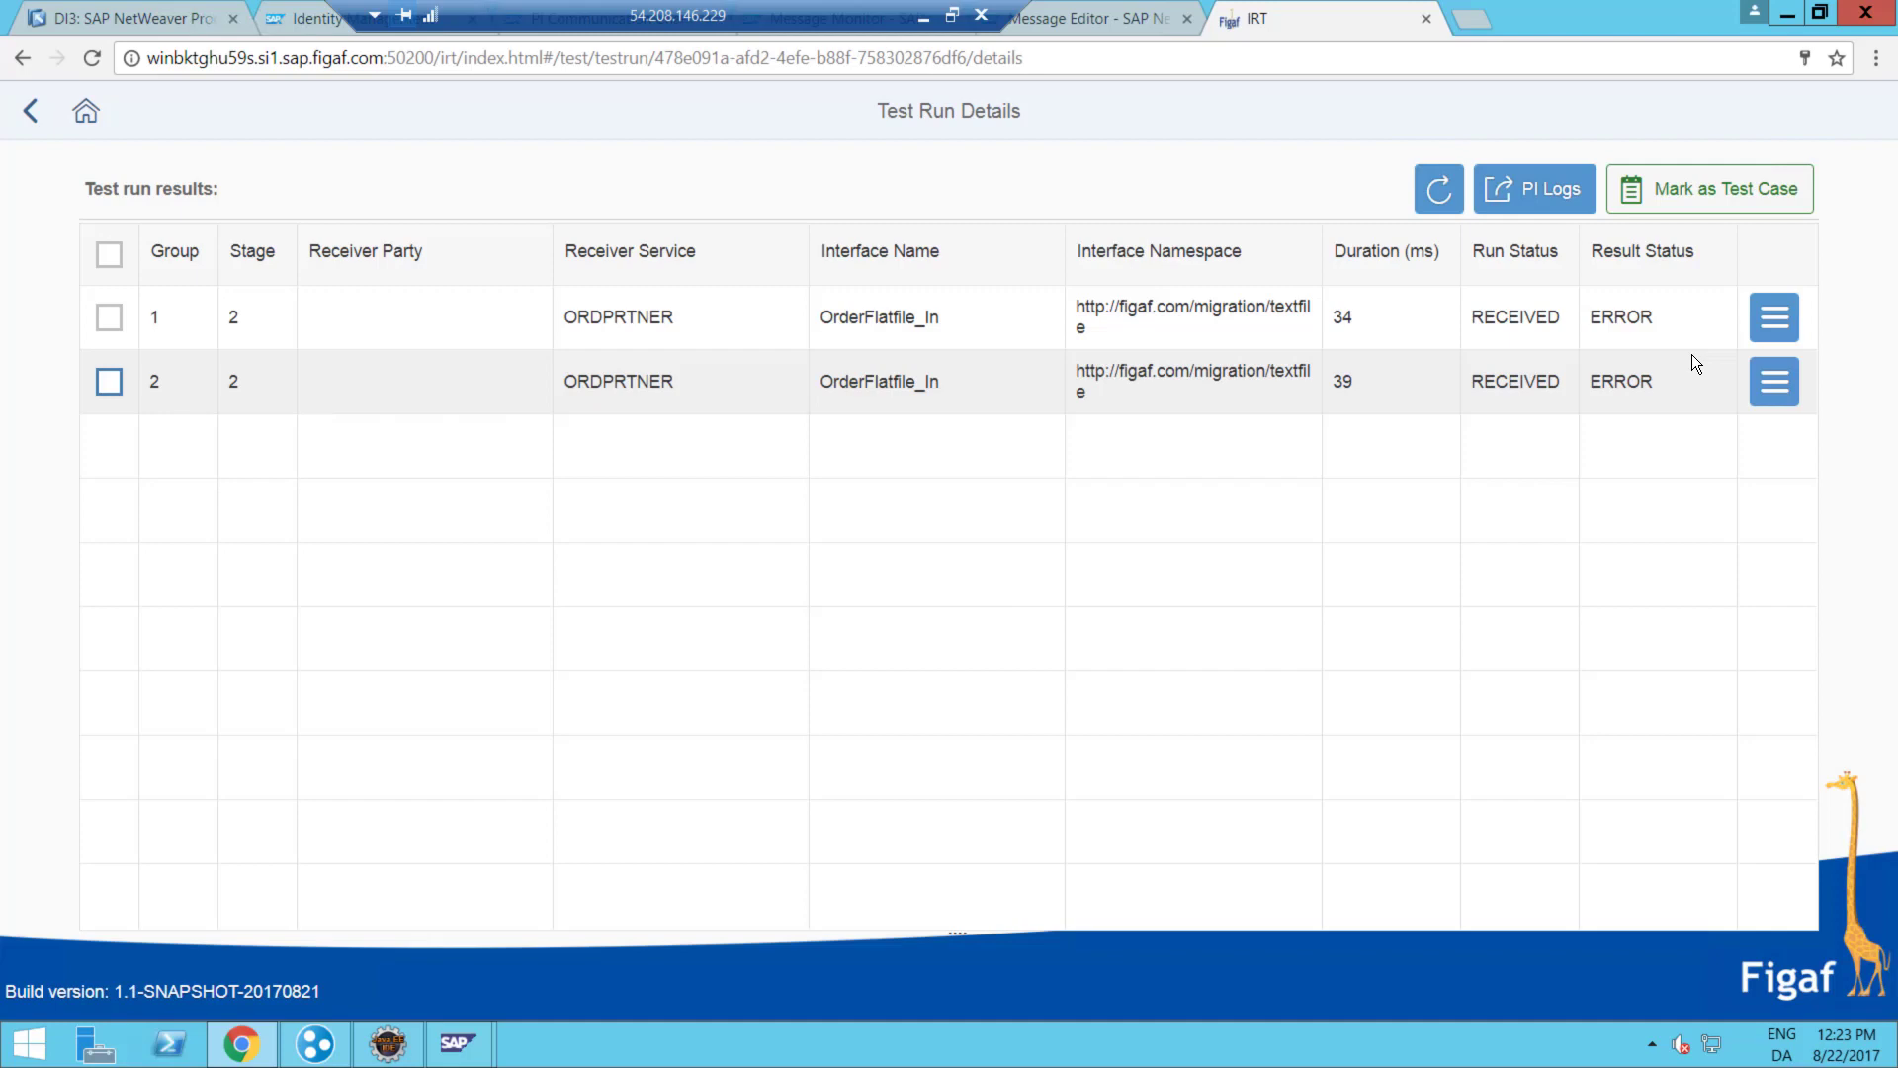
- Minimize the remote desktop session and bring up the Alt+Tab window switcher
click(924, 16)
key(alt+Tab)
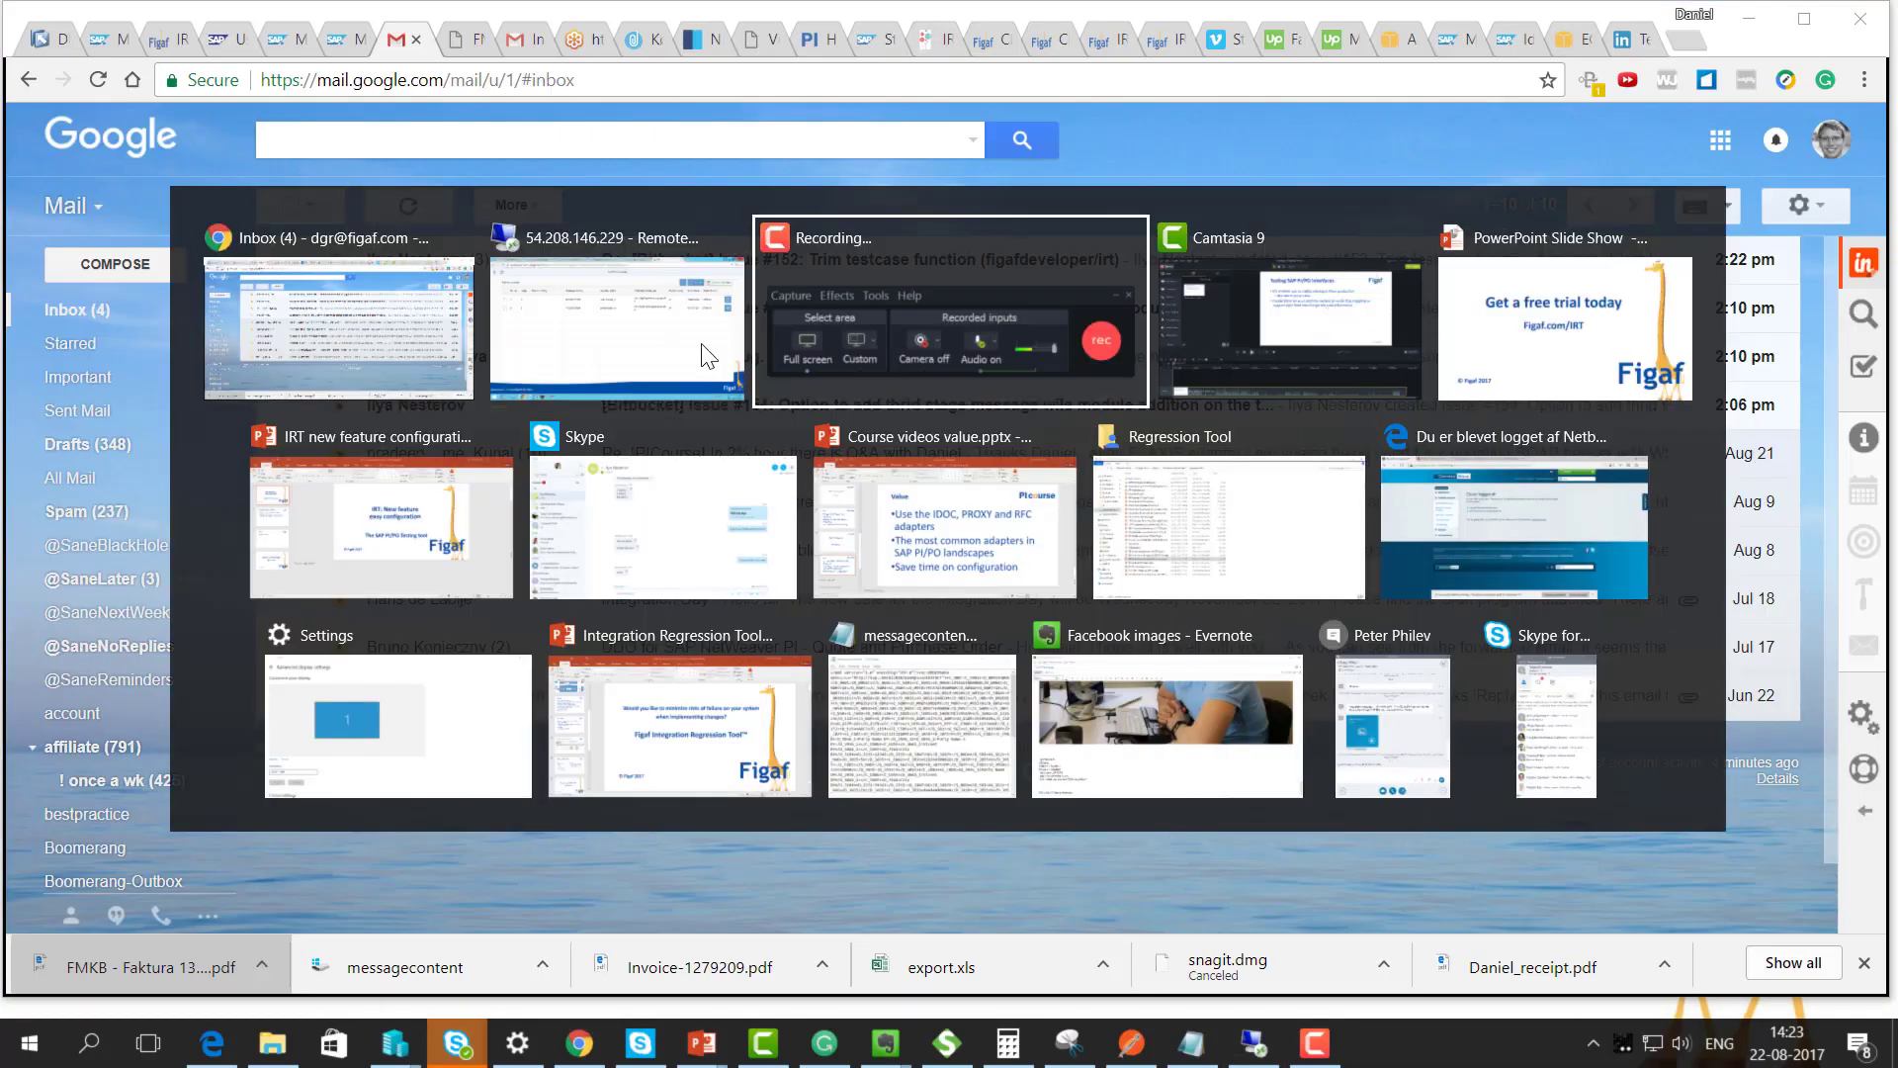